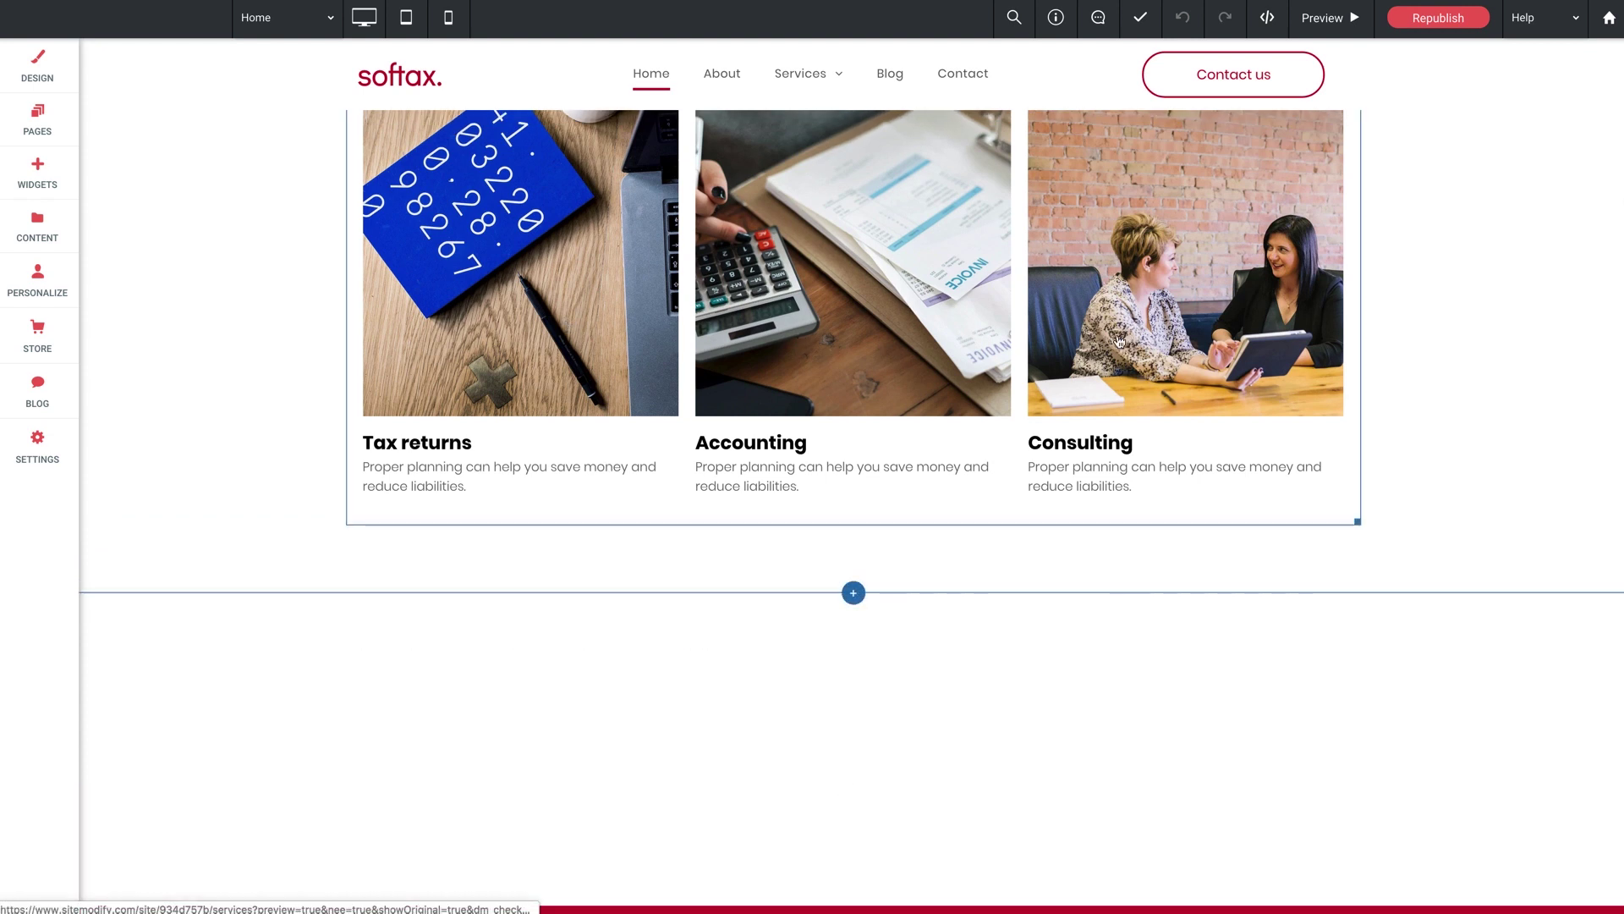
# Add an Image Rollover widget to the first empty column of the row below the services photo gallery
pyautogui.scroll(1, 556, 343)
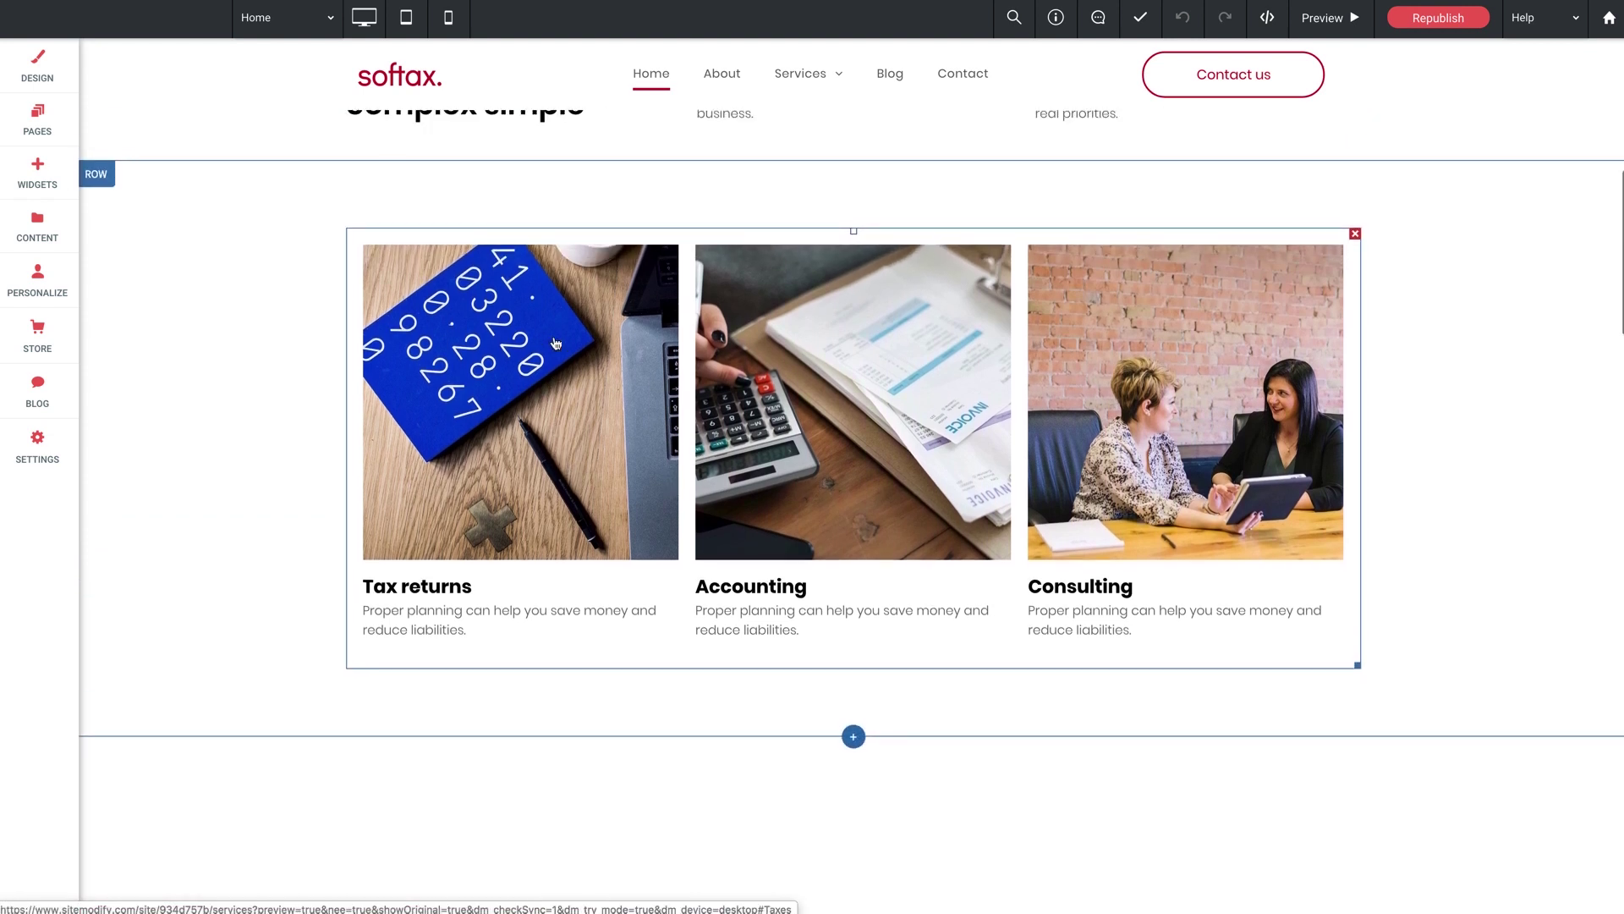
pyautogui.scroll(-1, 555, 343)
pyautogui.scroll(-3, 622, 383)
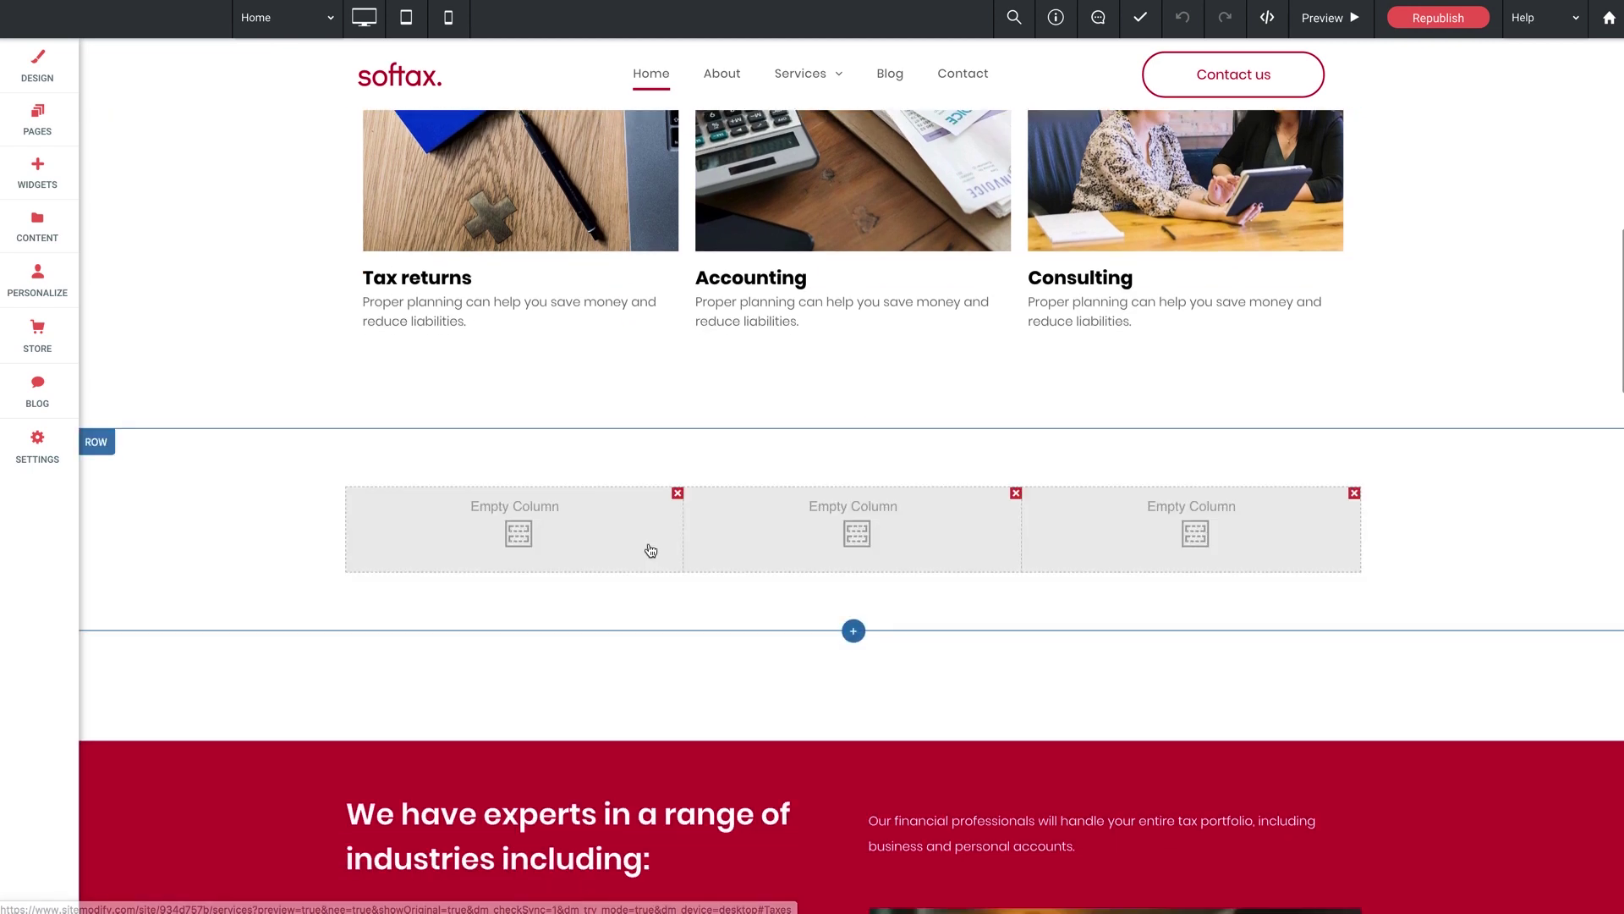
pyautogui.scroll(-1, 551, 534)
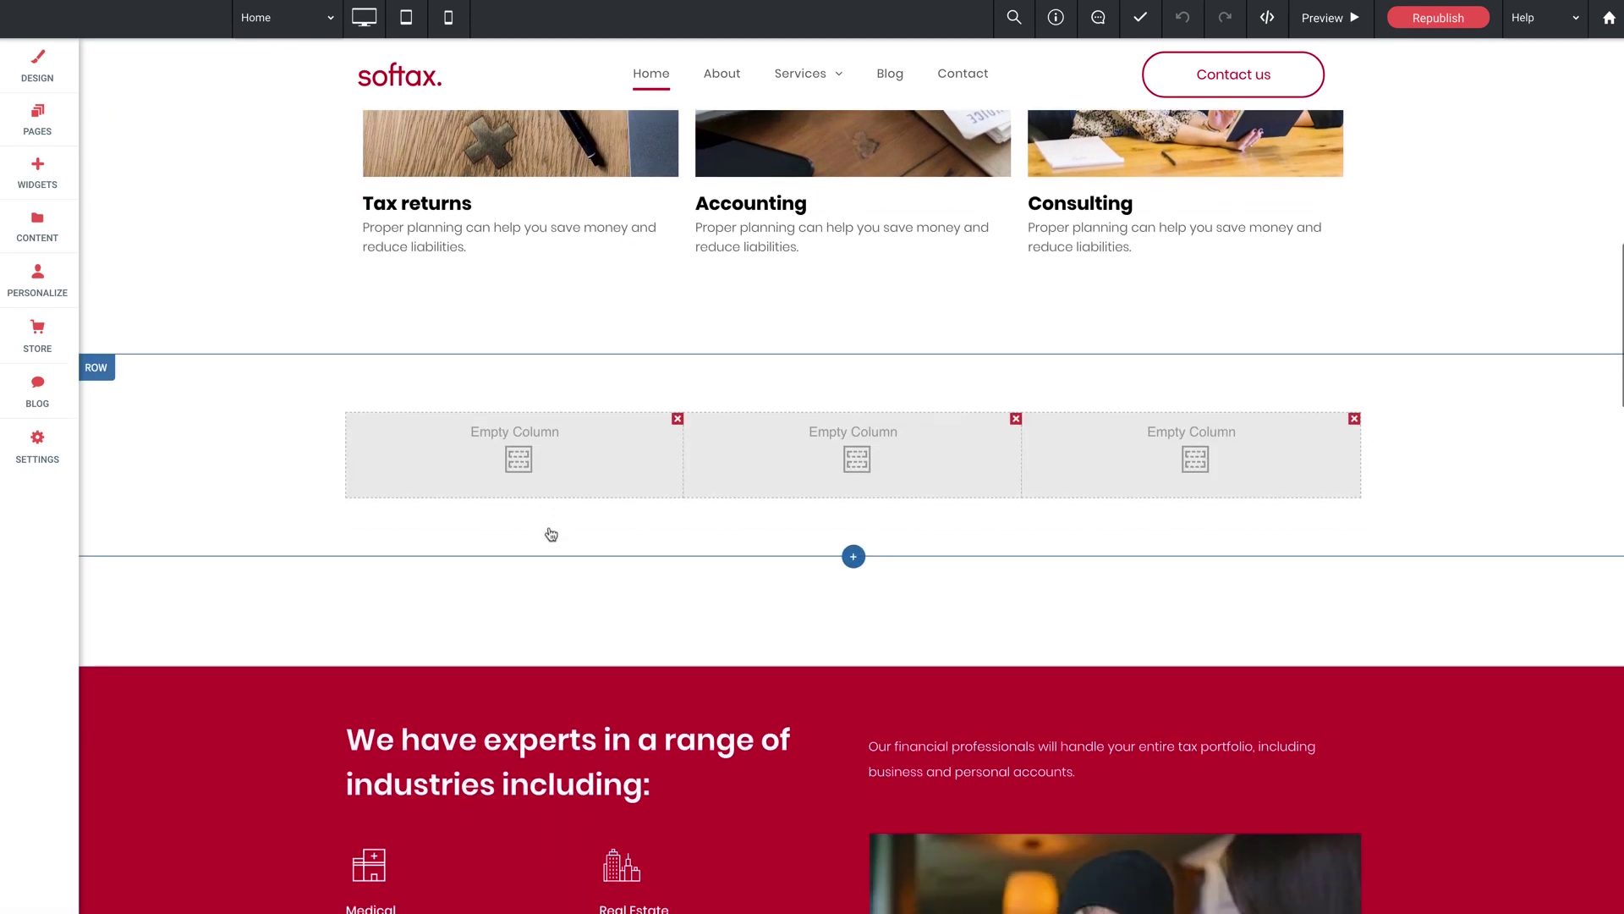
pyautogui.scroll(-1, 519, 465)
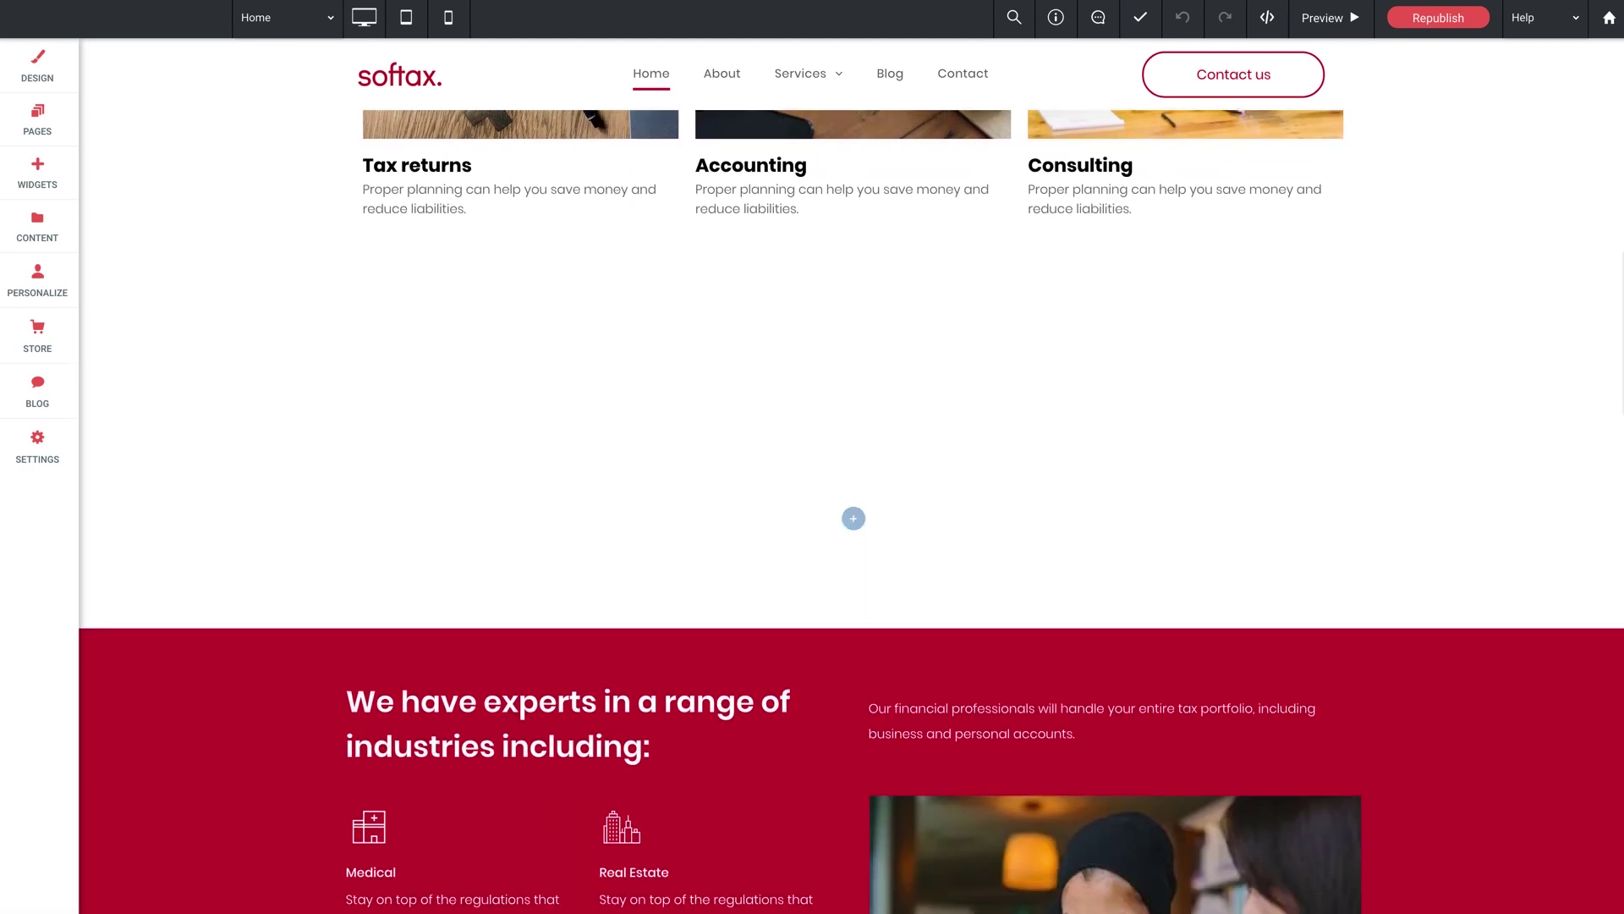
pyautogui.click(37, 173)
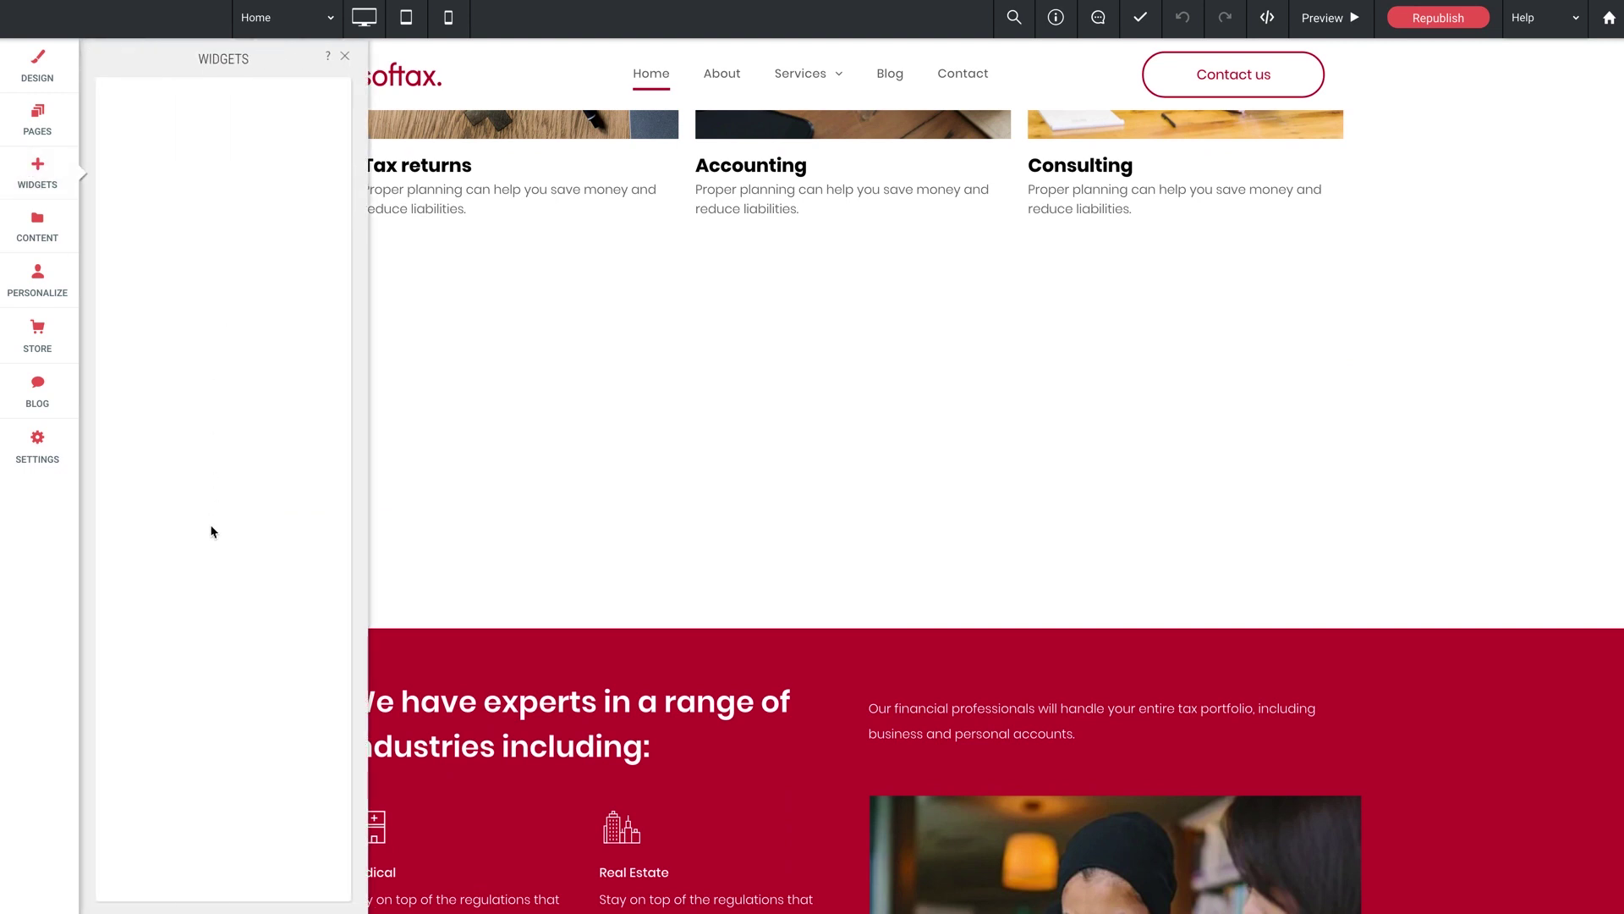
pyautogui.scroll(-10, 212, 530)
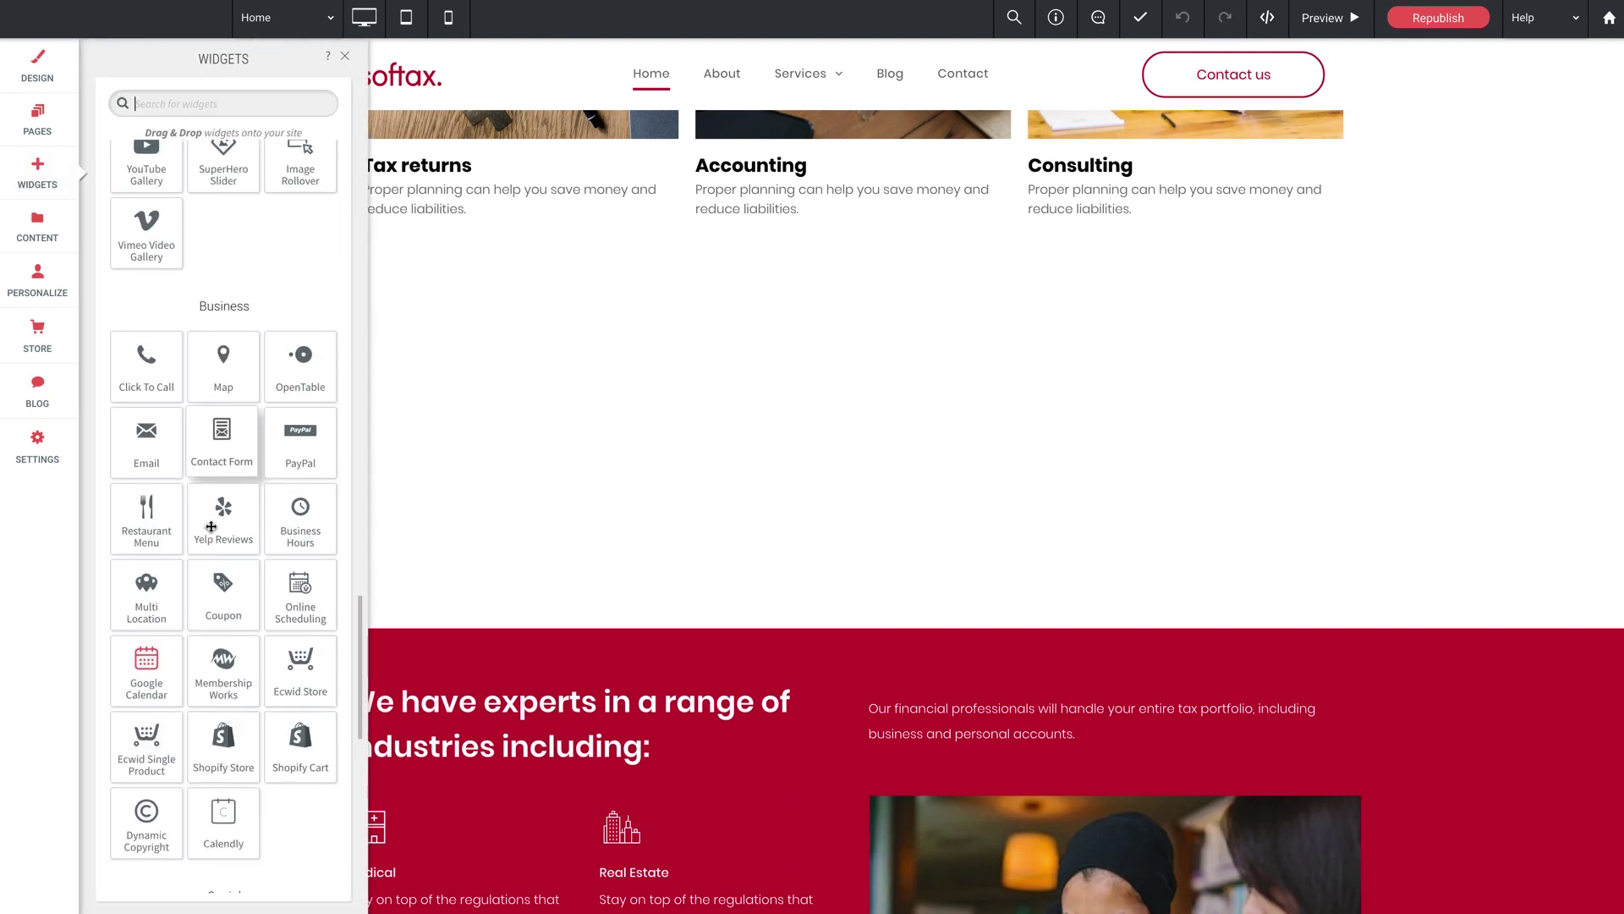
pyautogui.scroll(2, 211, 526)
pyautogui.scroll(4, 211, 526)
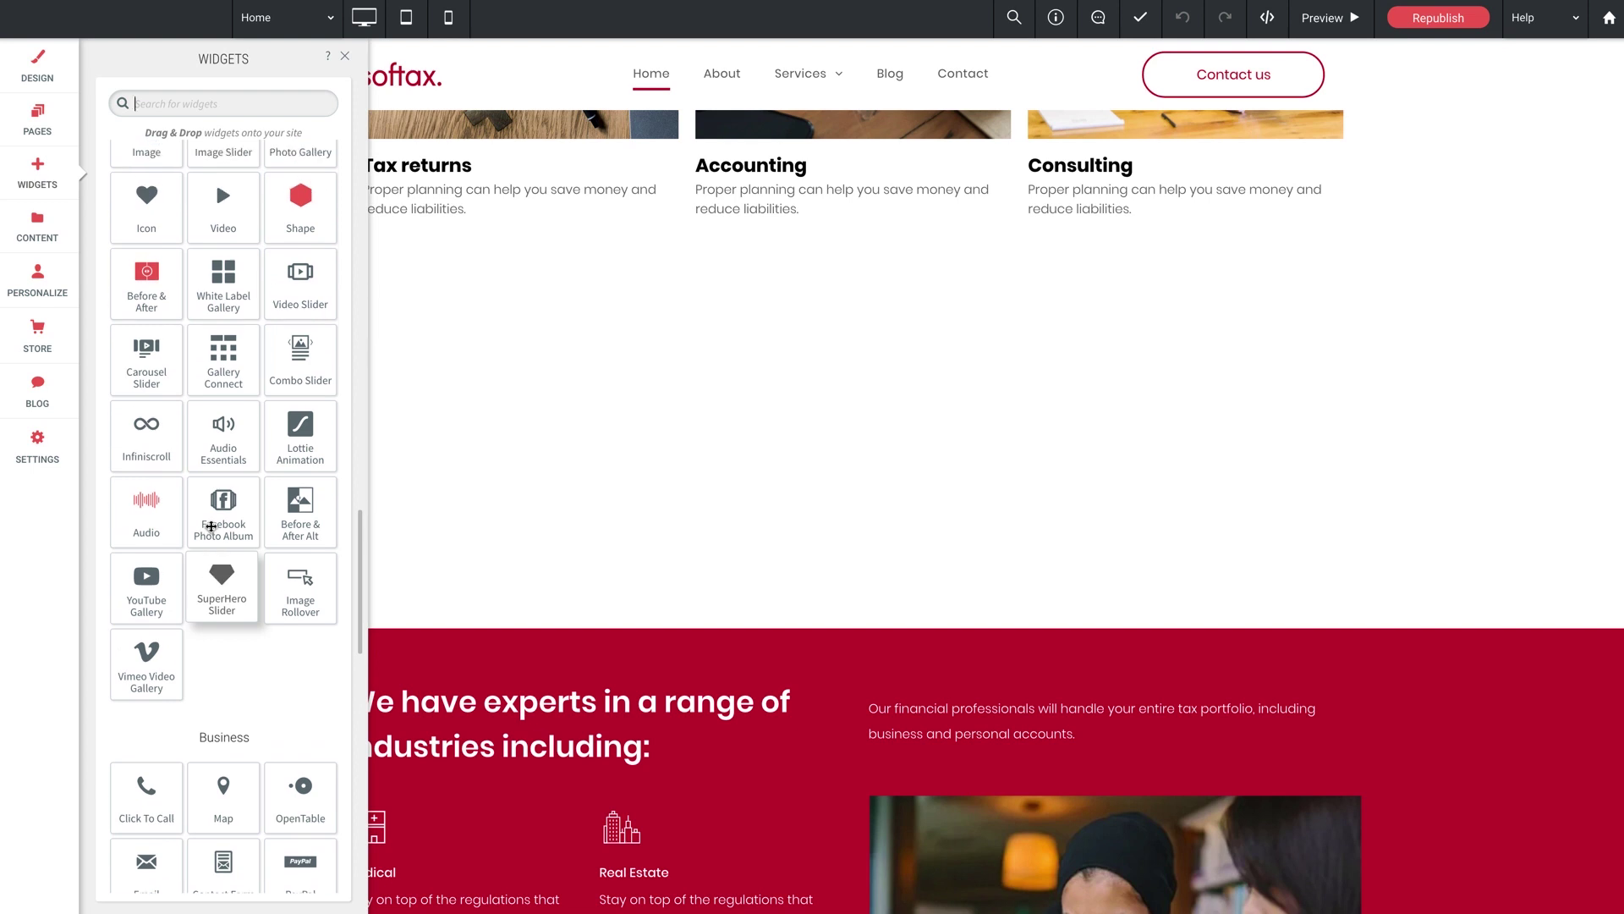
pyautogui.moveTo(272, 626); pyautogui.dragTo(496, 441)
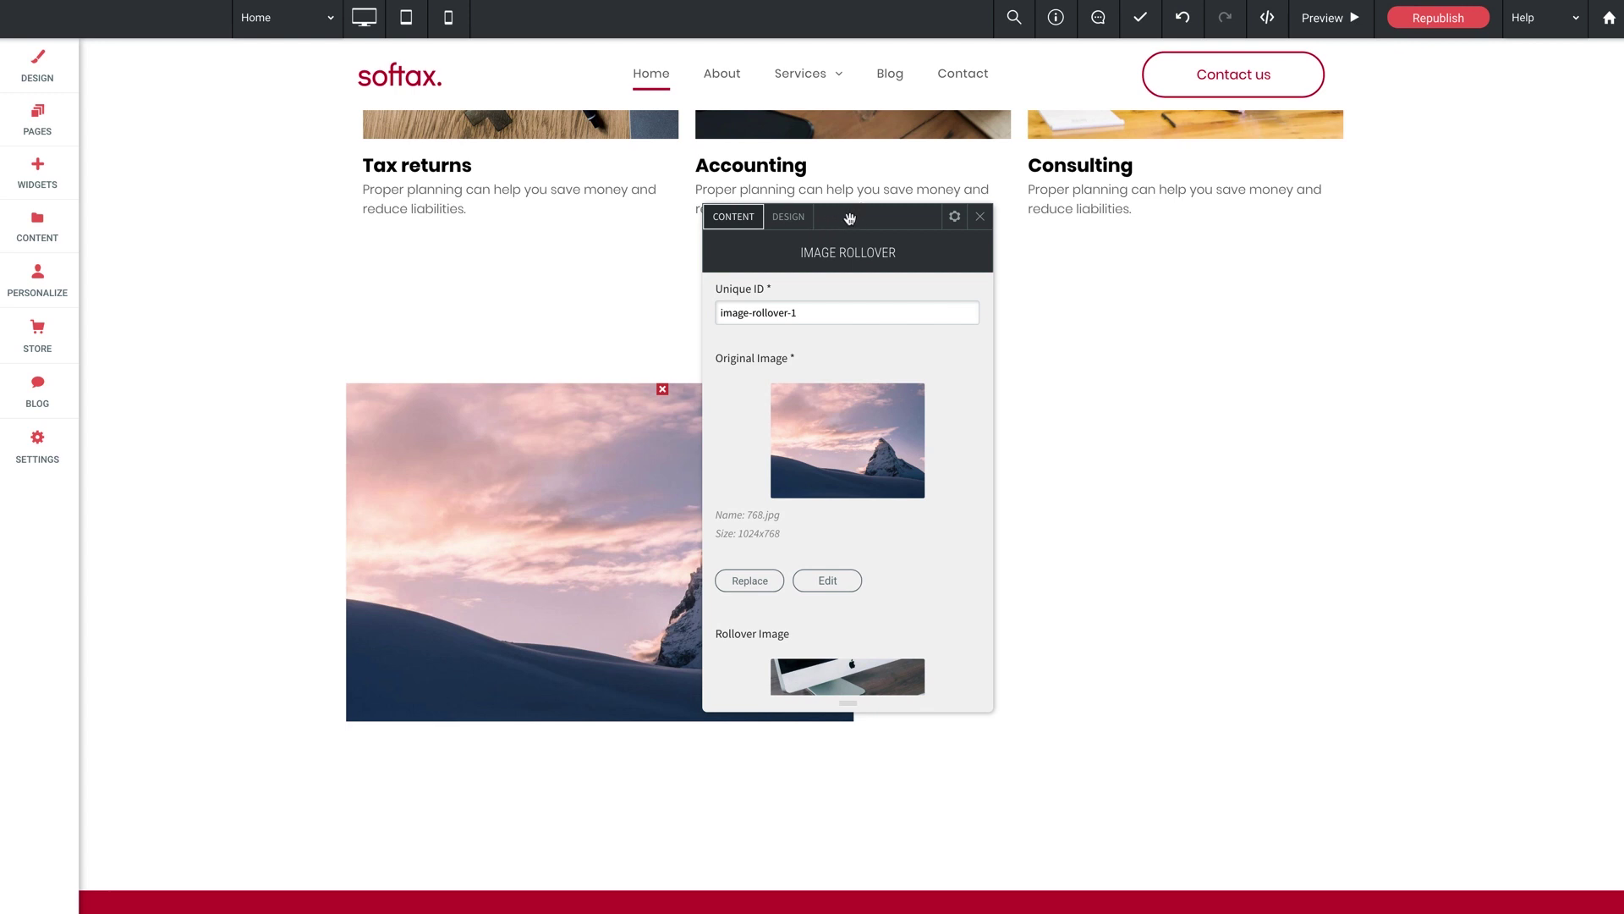
# Set the rollover widget's container width and height both to 374 px
pyautogui.moveTo(850, 218); pyautogui.dragTo(1034, 231)
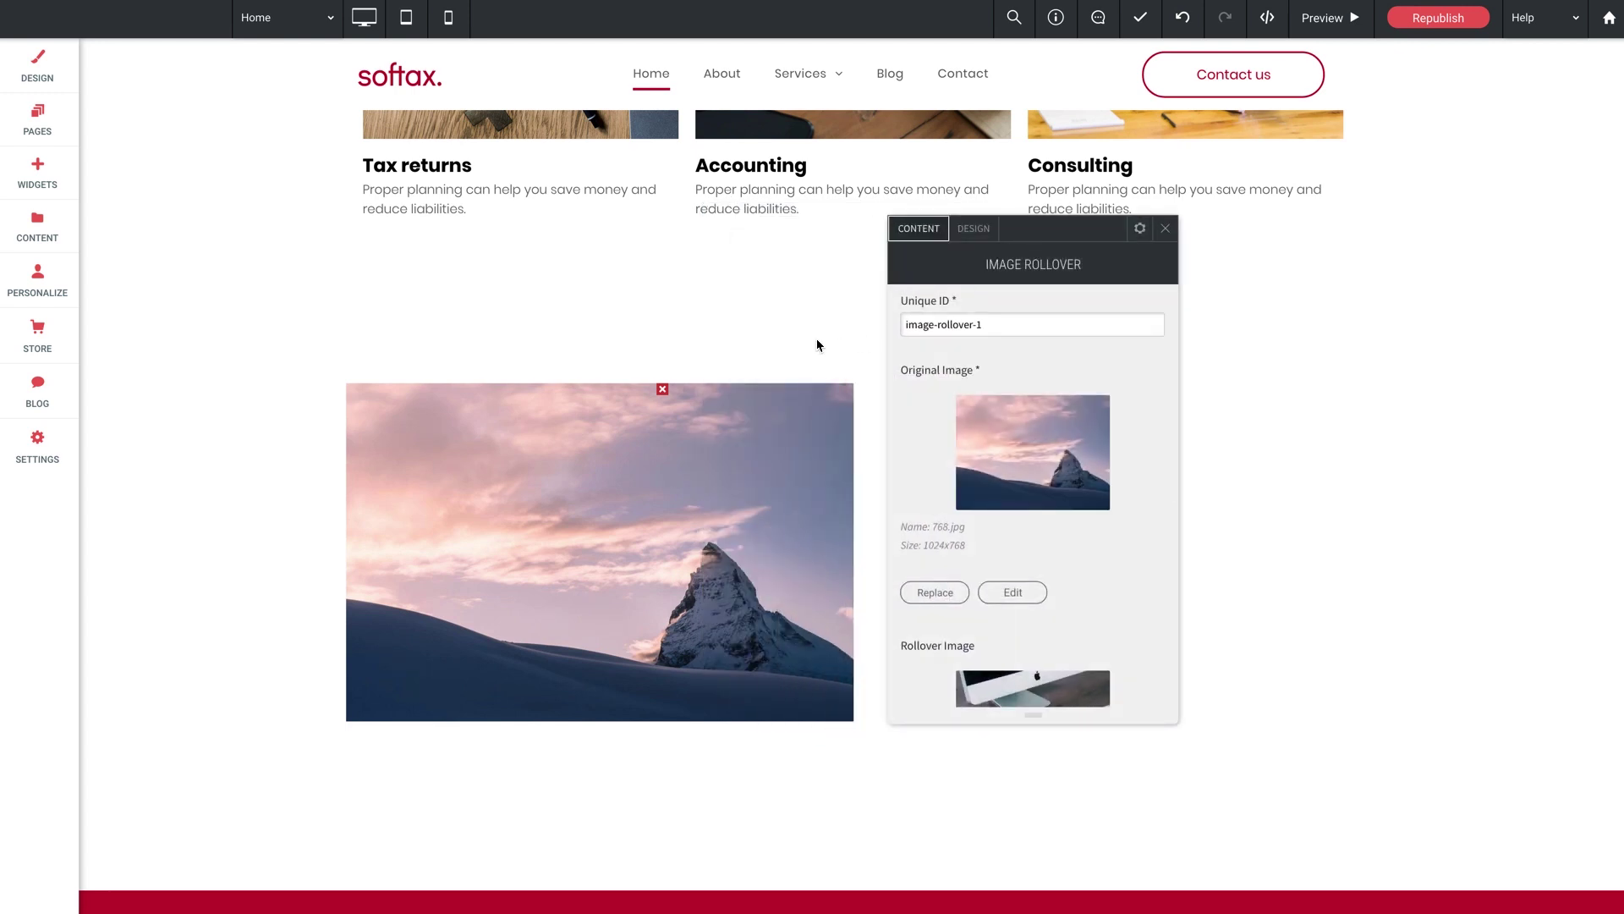
pyautogui.scroll(-1, 817, 344)
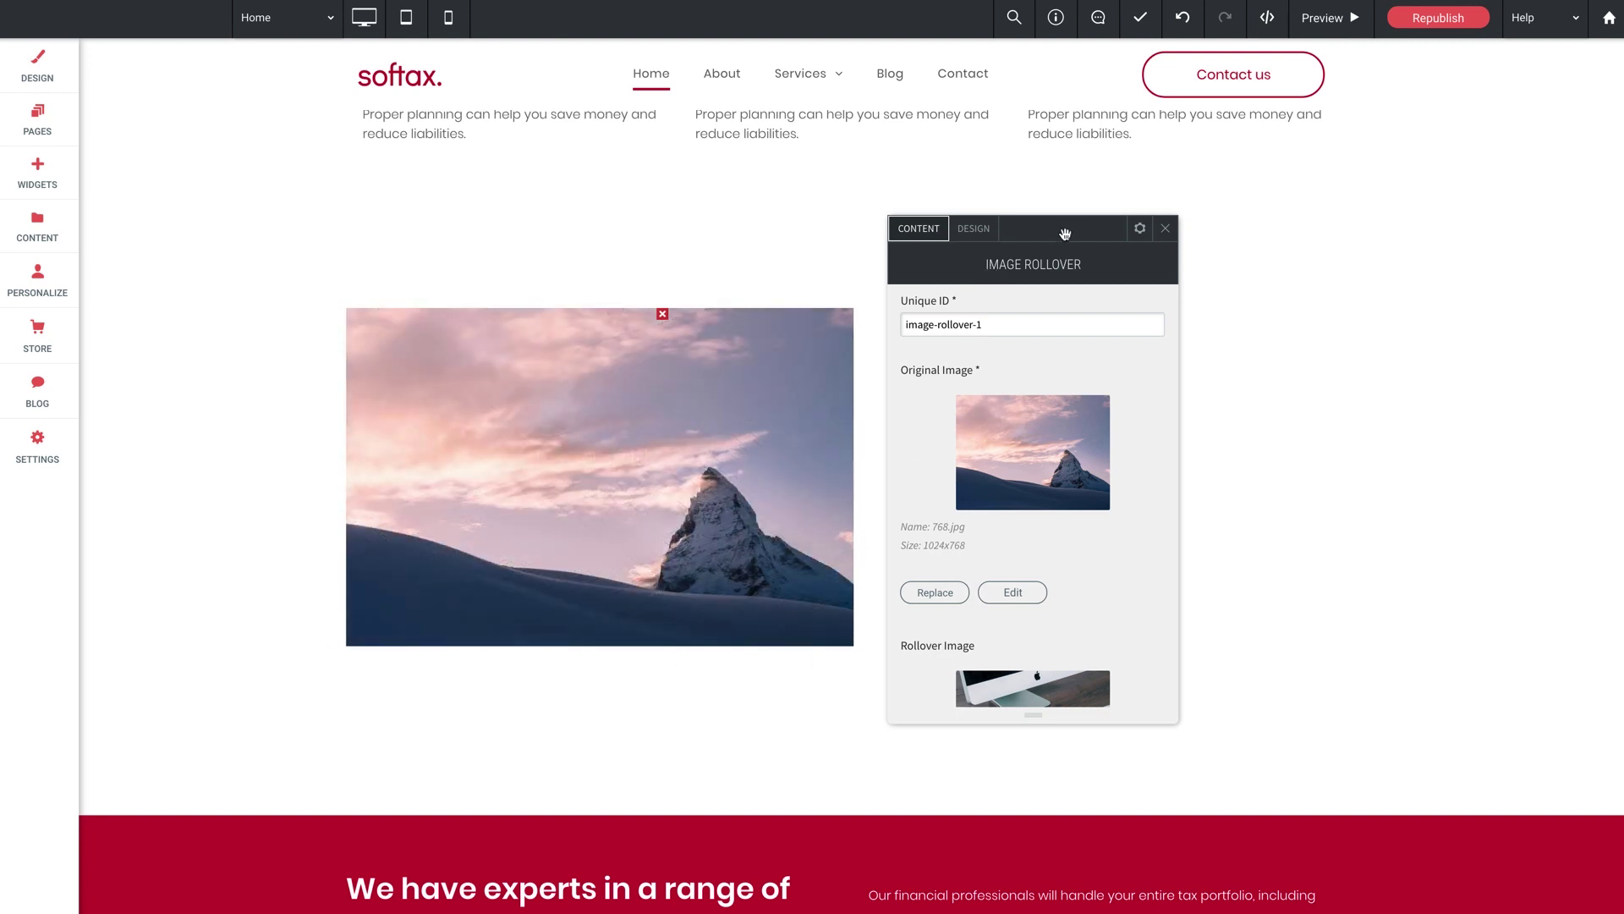
pyautogui.moveTo(1065, 234); pyautogui.dragTo(1088, 228)
pyautogui.click(996, 223)
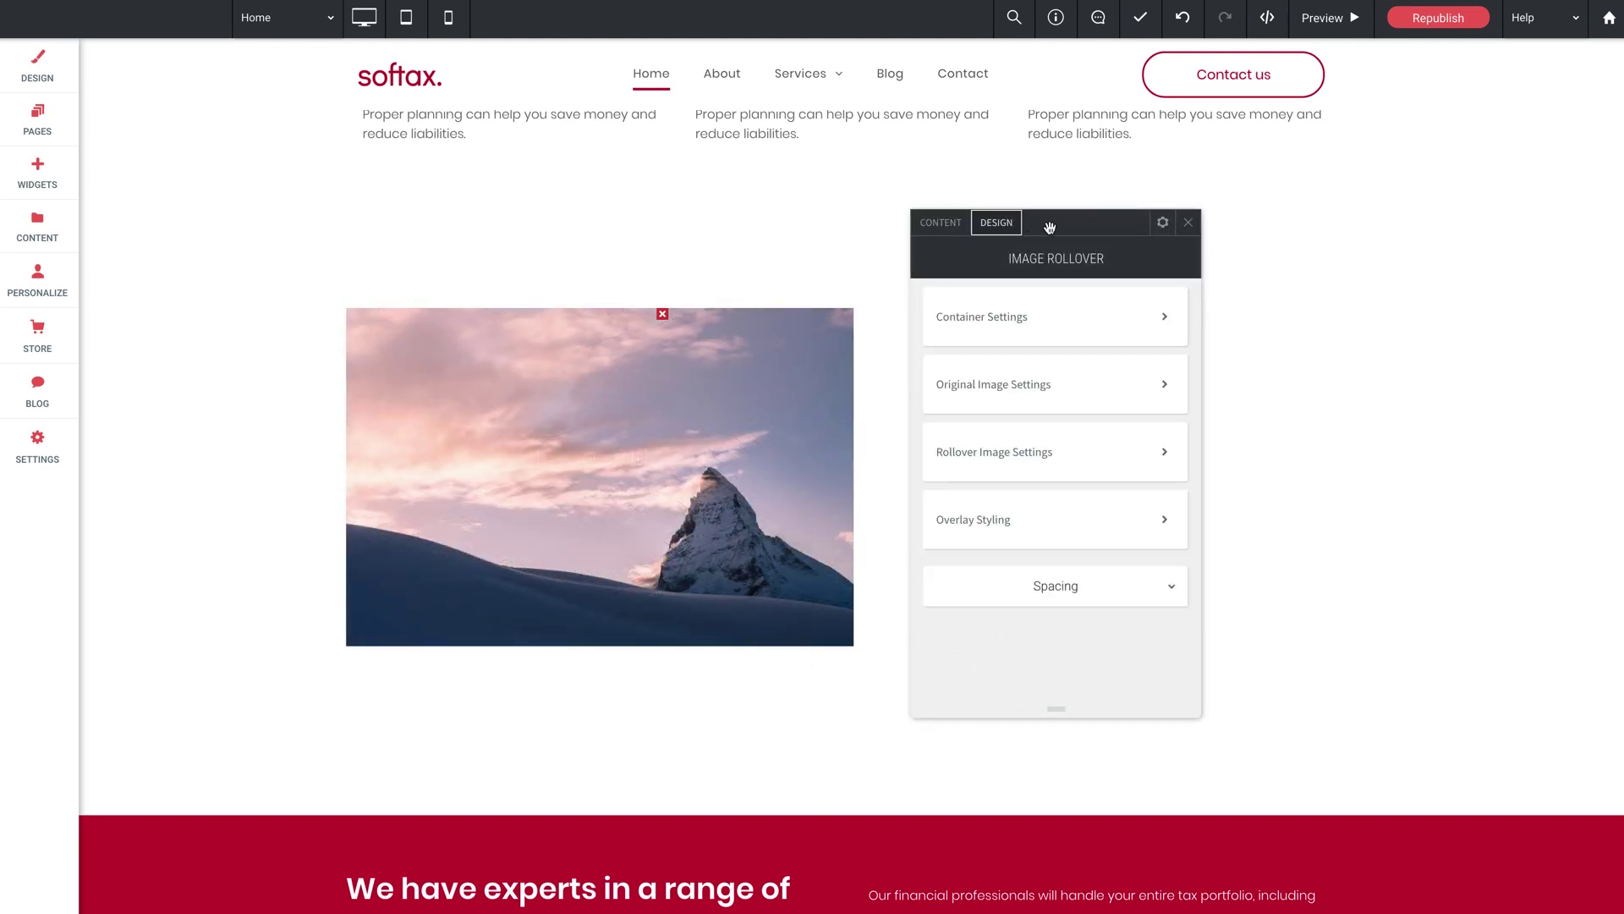
pyautogui.click(1001, 325)
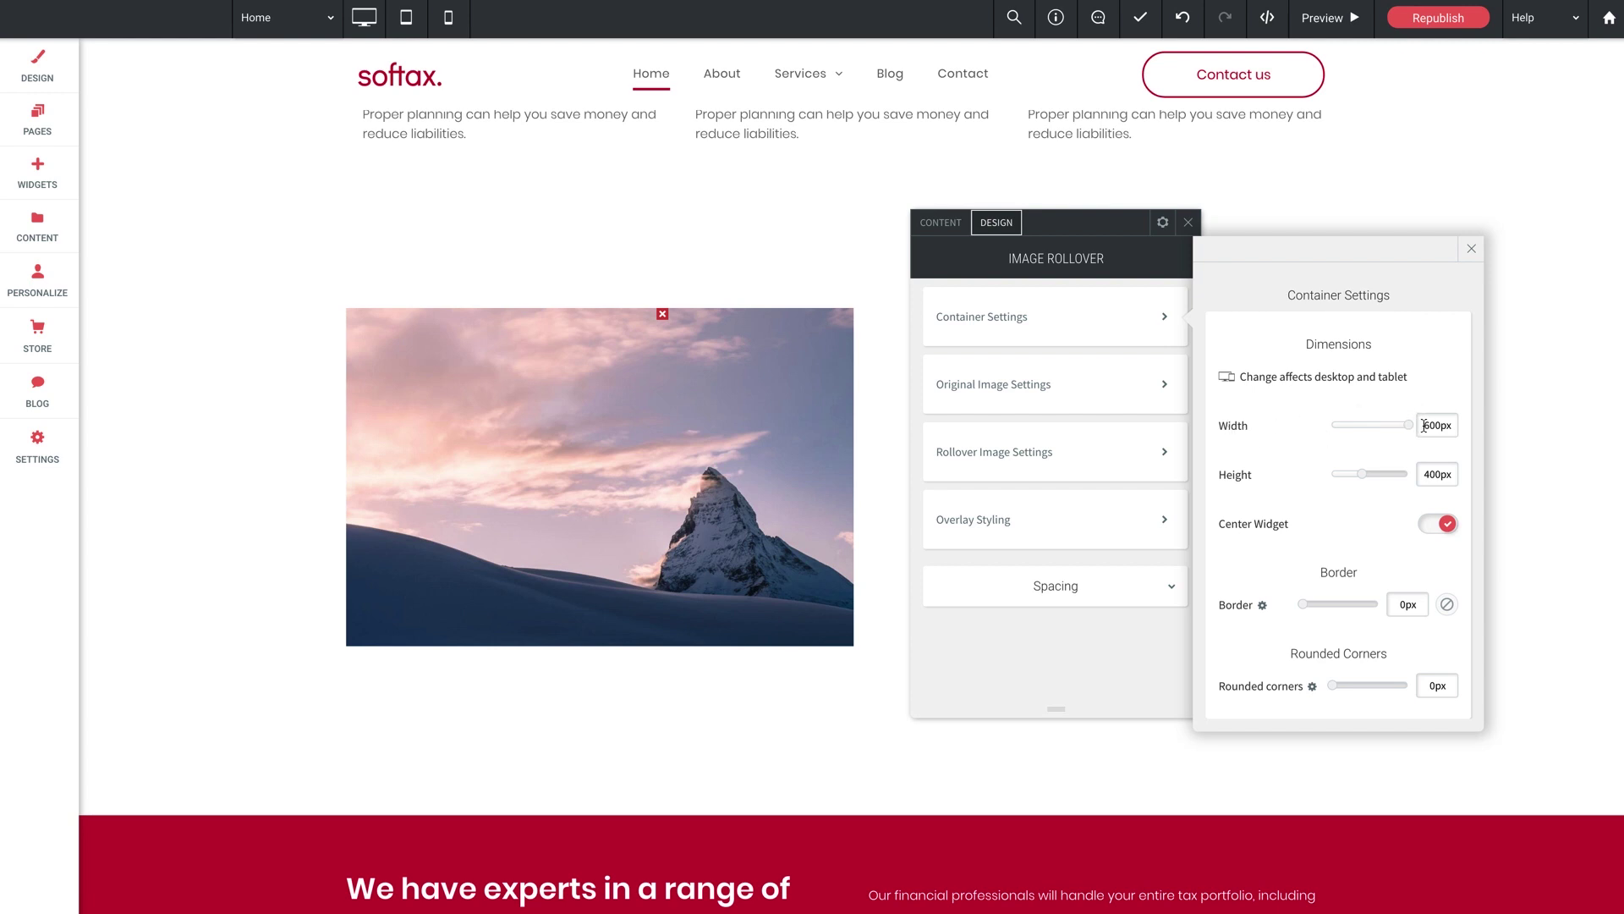
pyautogui.moveTo(1424, 425); pyautogui.dragTo(1421, 476)
pyautogui.write('37')
pyautogui.write('374')
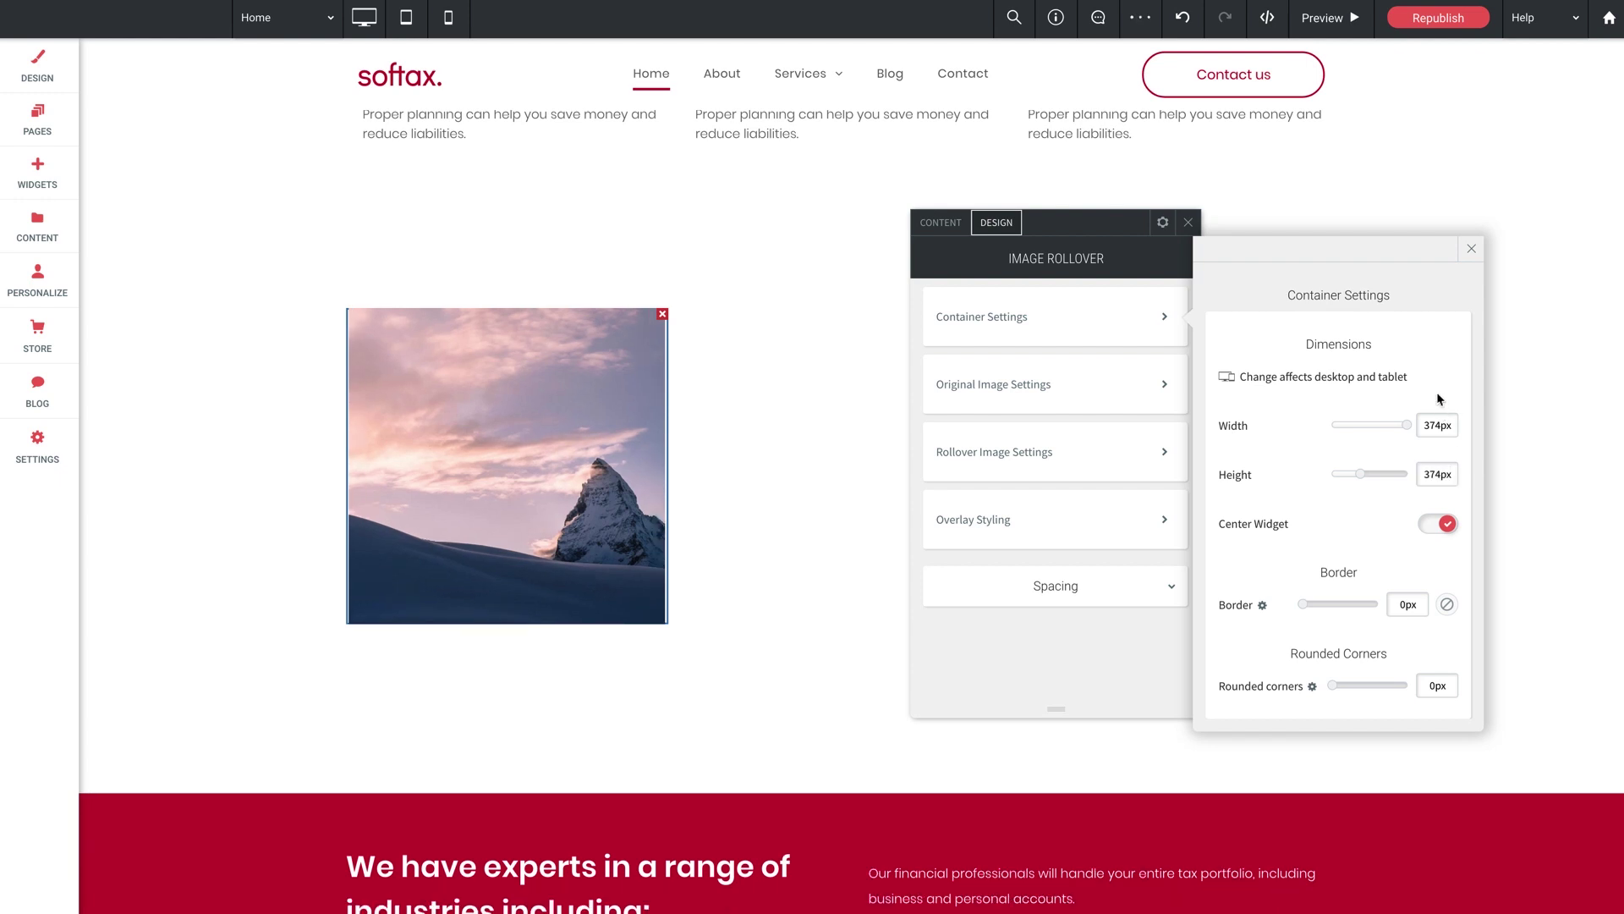
pyautogui.click(1472, 248)
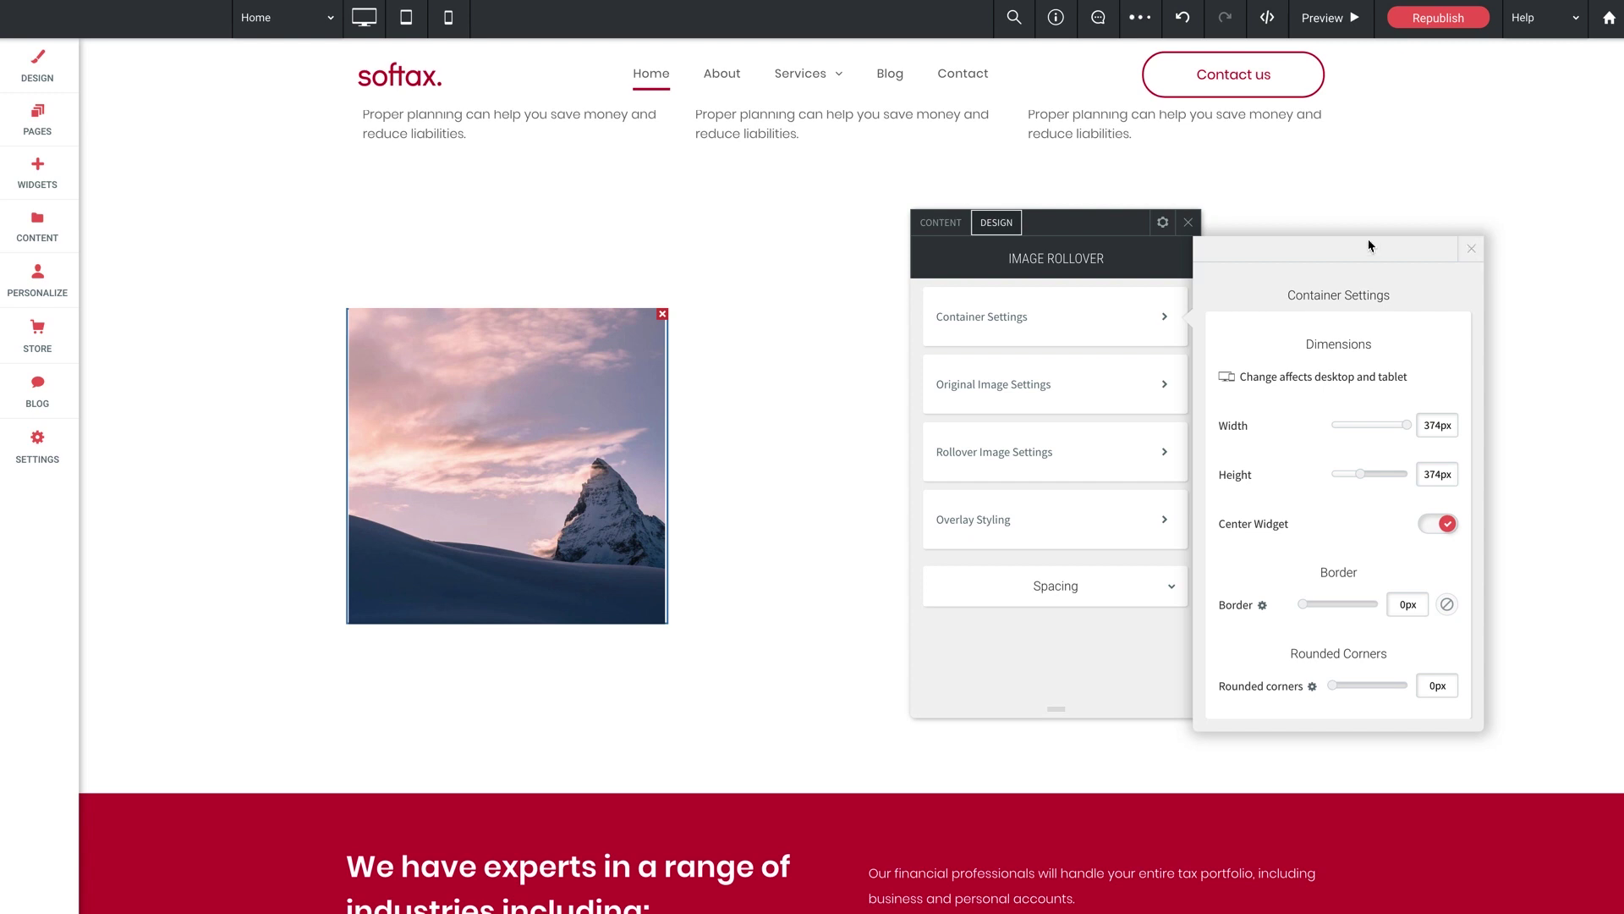
# Replace the widget's original image with the site photo of tax forms beside a coffee cup, searching for "tax returns"
pyautogui.click(939, 224)
pyautogui.moveTo(1086, 223); pyautogui.dragTo(974, 208)
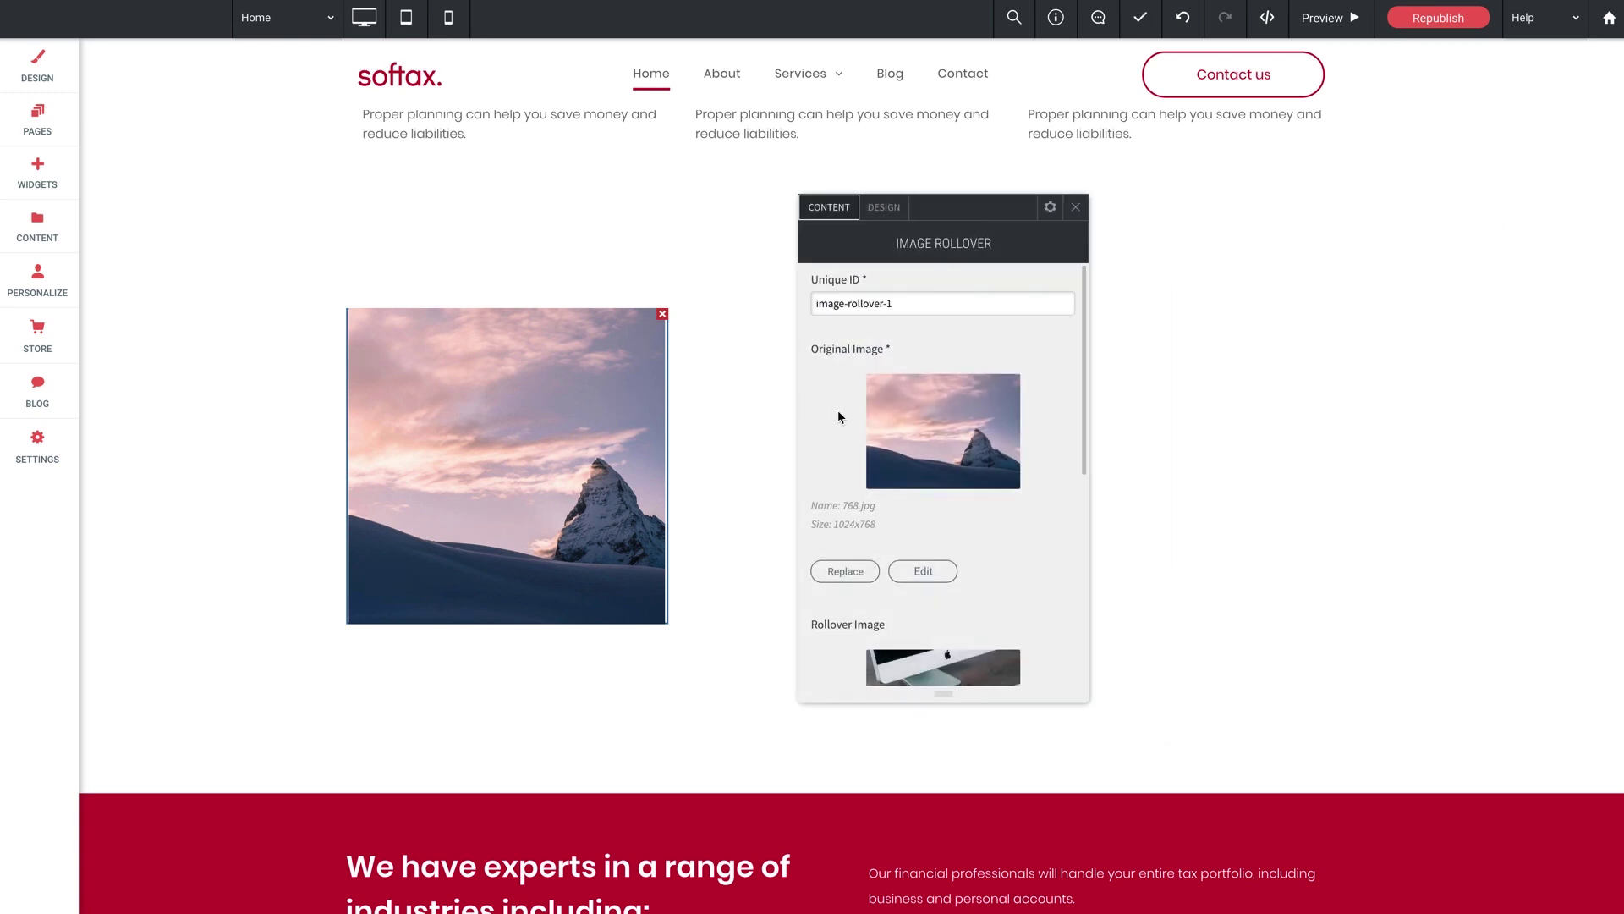
pyautogui.scroll(-1, 844, 434)
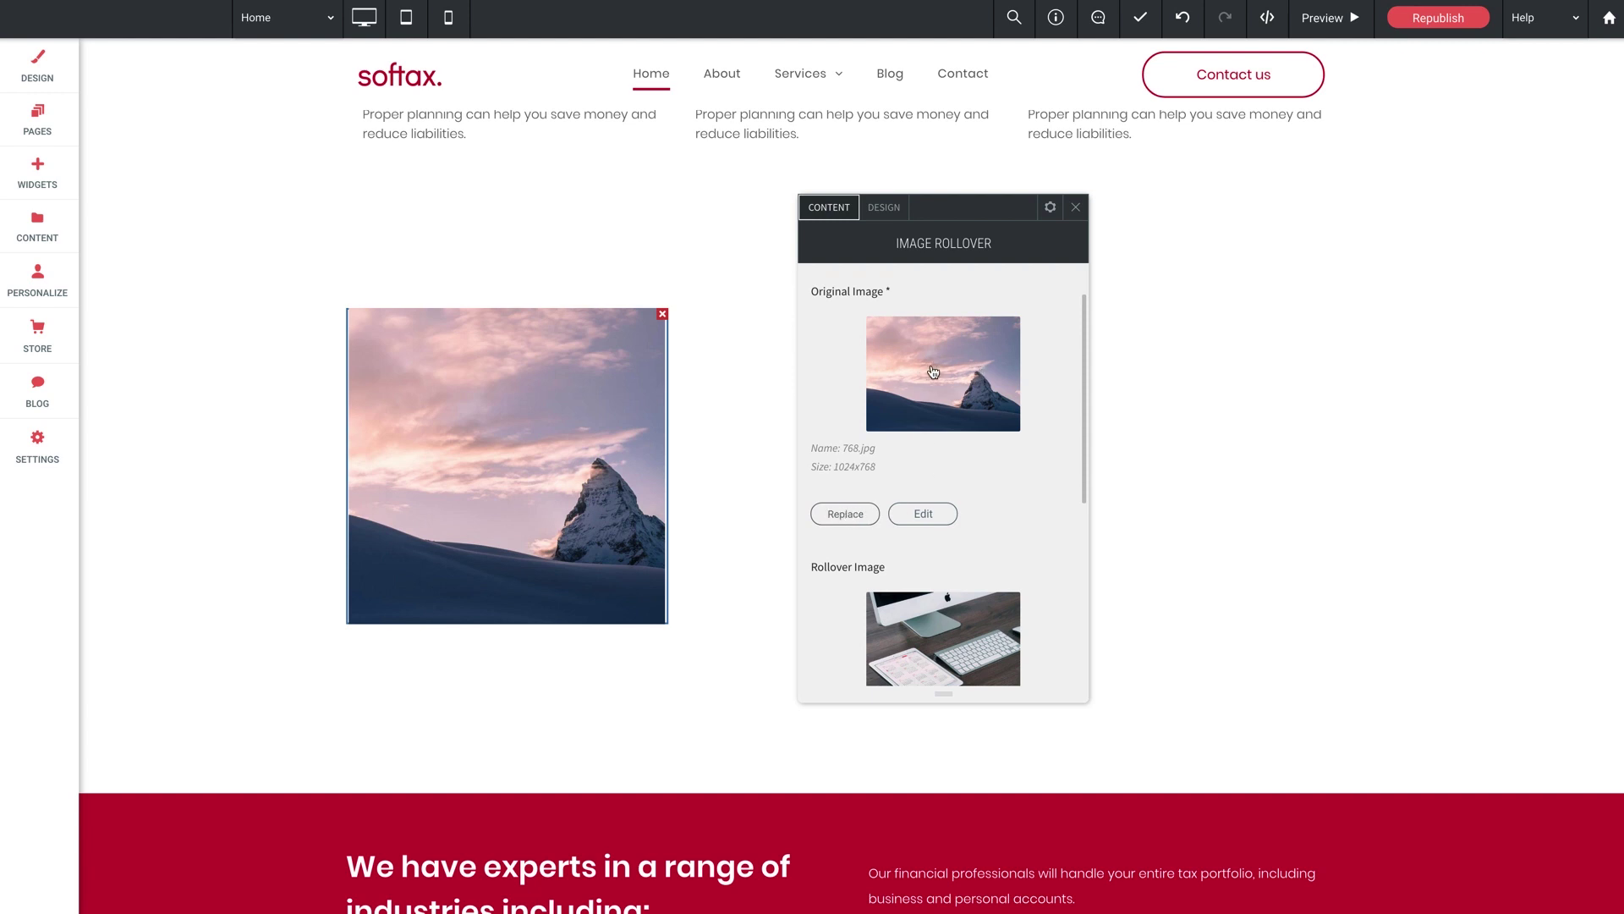
pyautogui.click(843, 514)
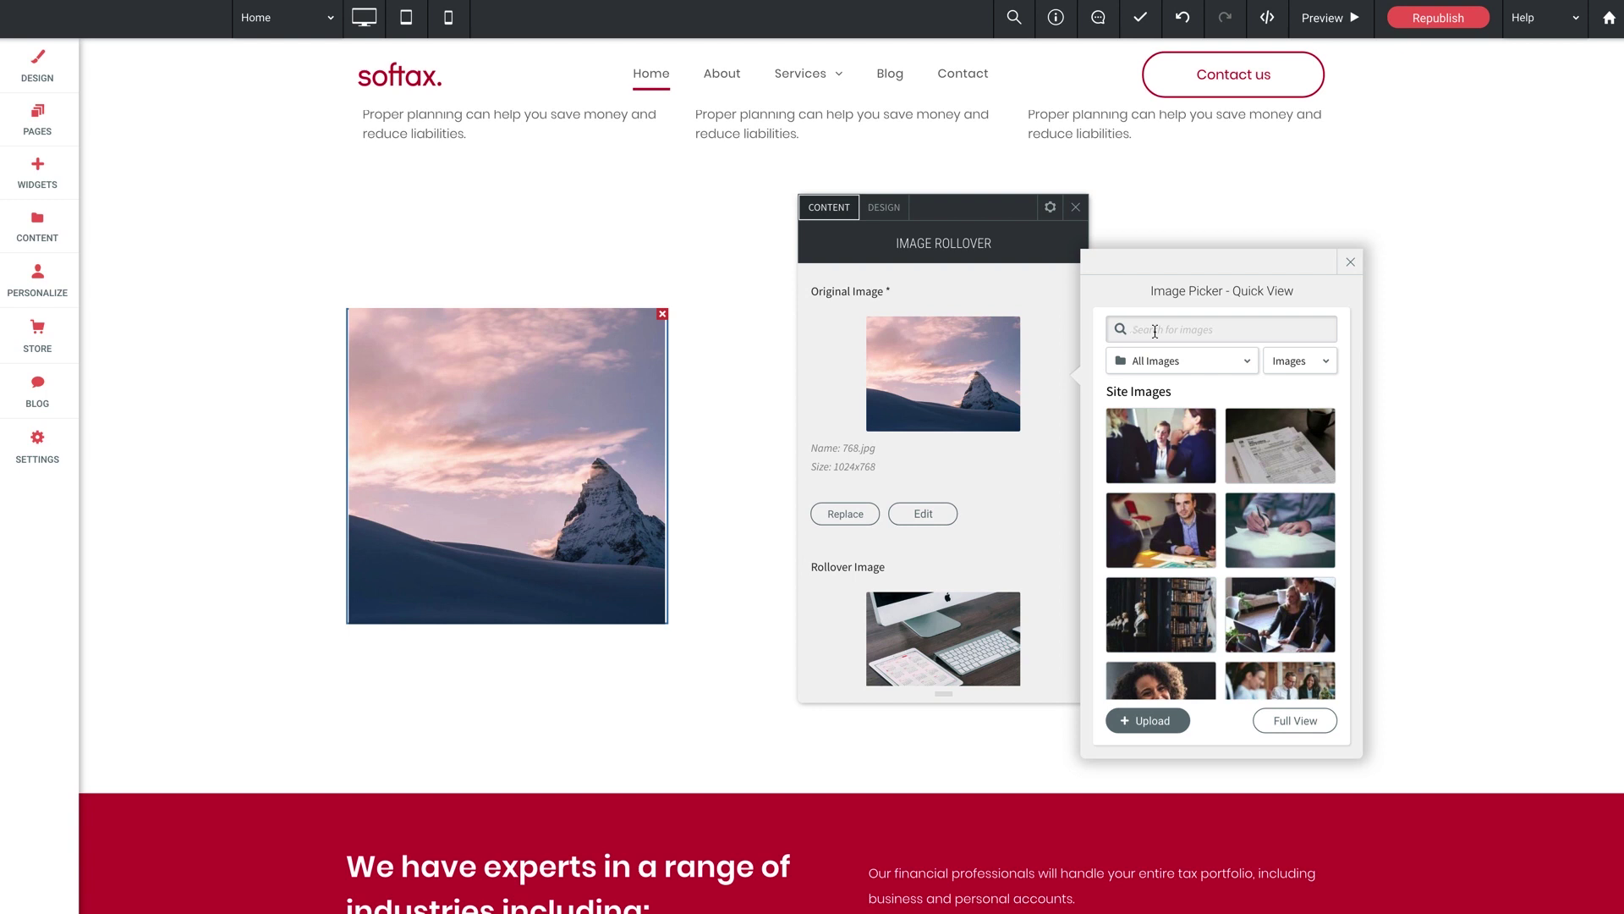
pyautogui.write('tax returns')
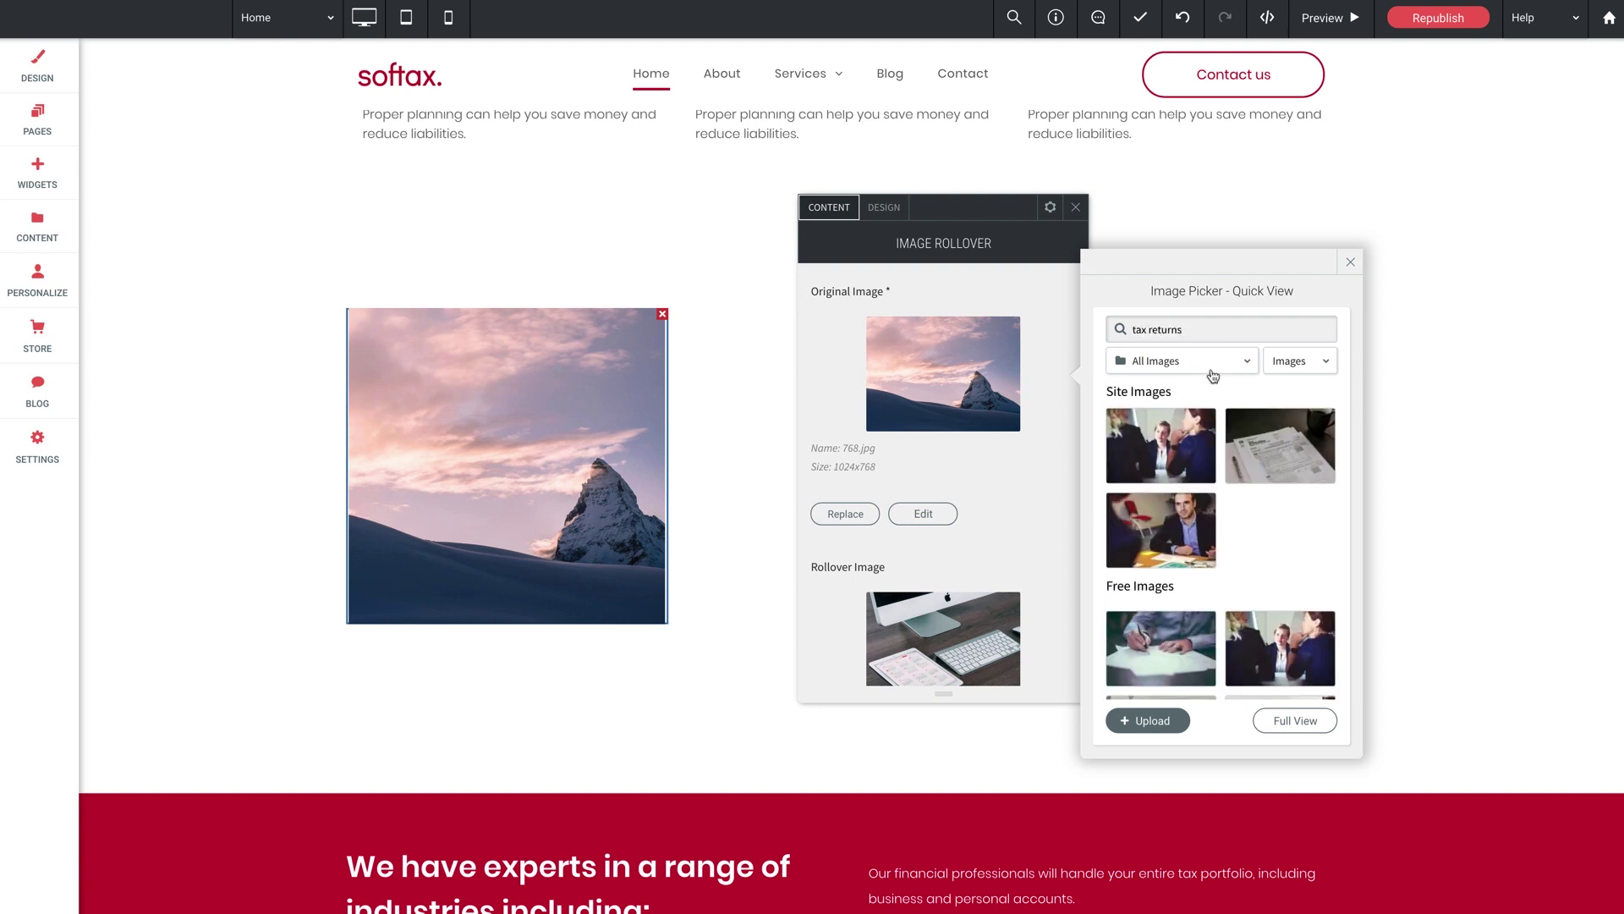
pyautogui.click(1277, 445)
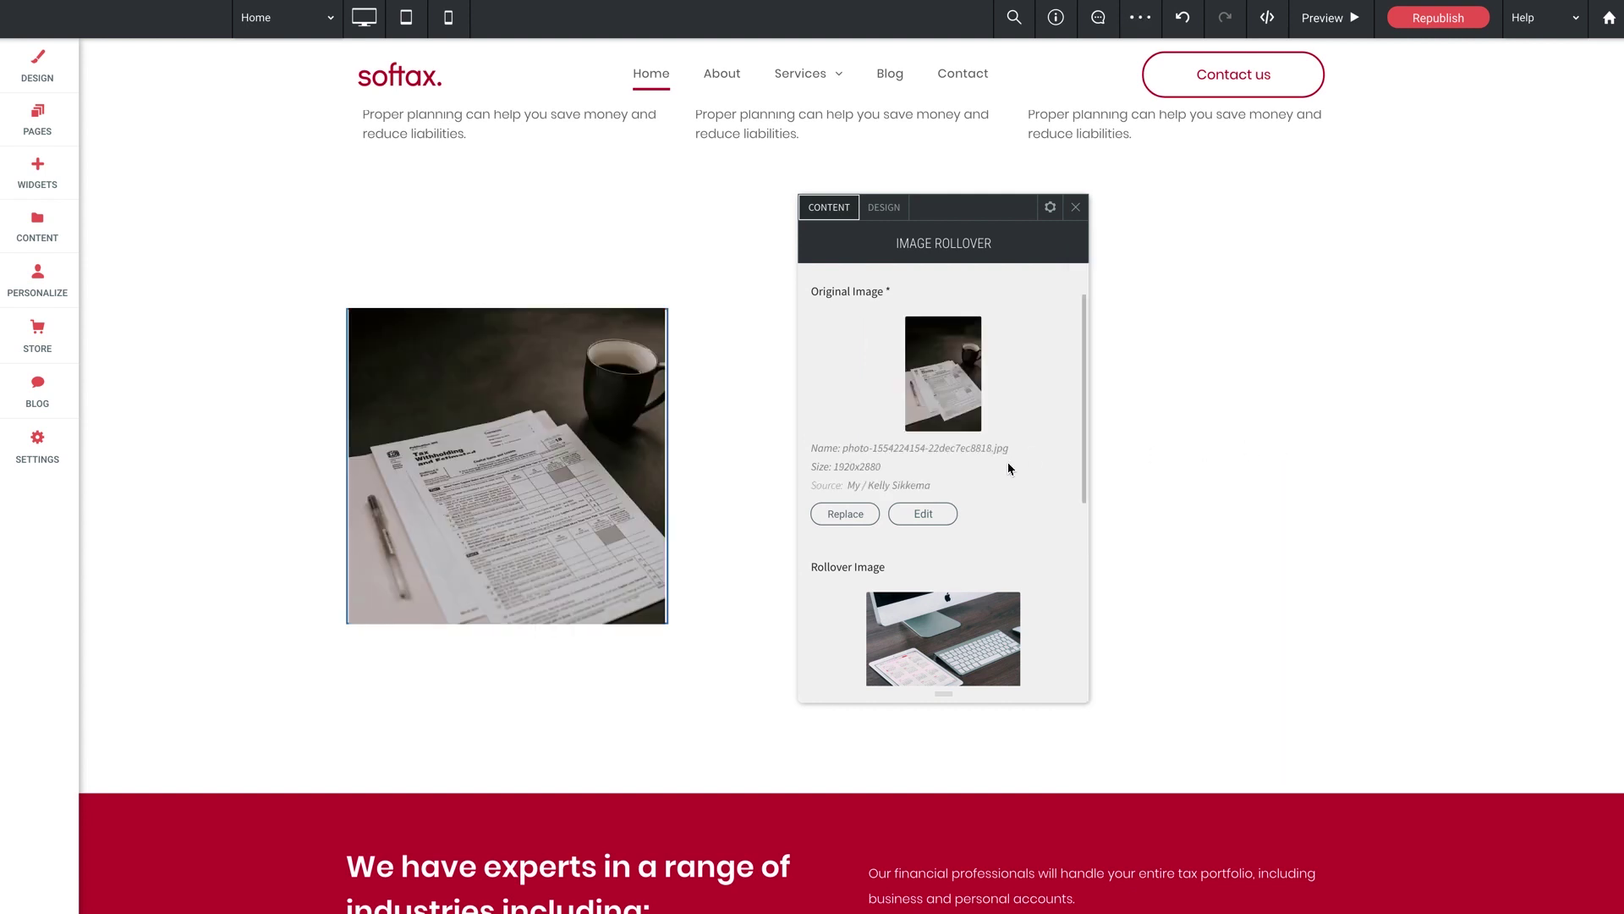
# Replace the widget's rollover image with the free photo of a man working on a laptop showing charts
pyautogui.scroll(-3, 1009, 469)
pyautogui.scroll(3, 1009, 469)
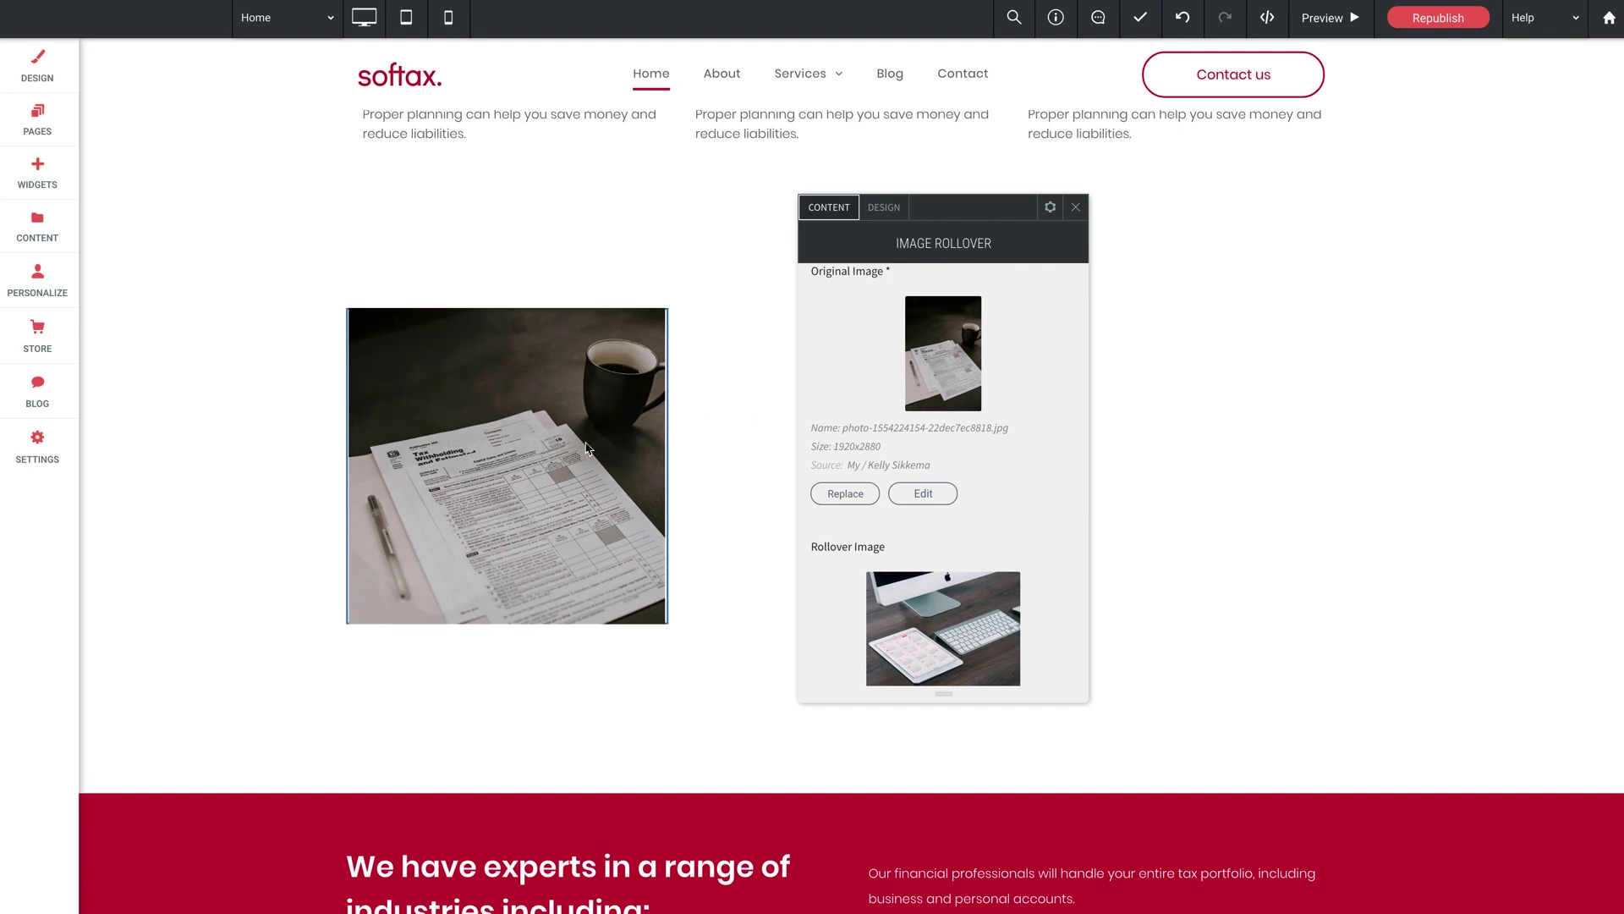
pyautogui.scroll(-3, 1015, 478)
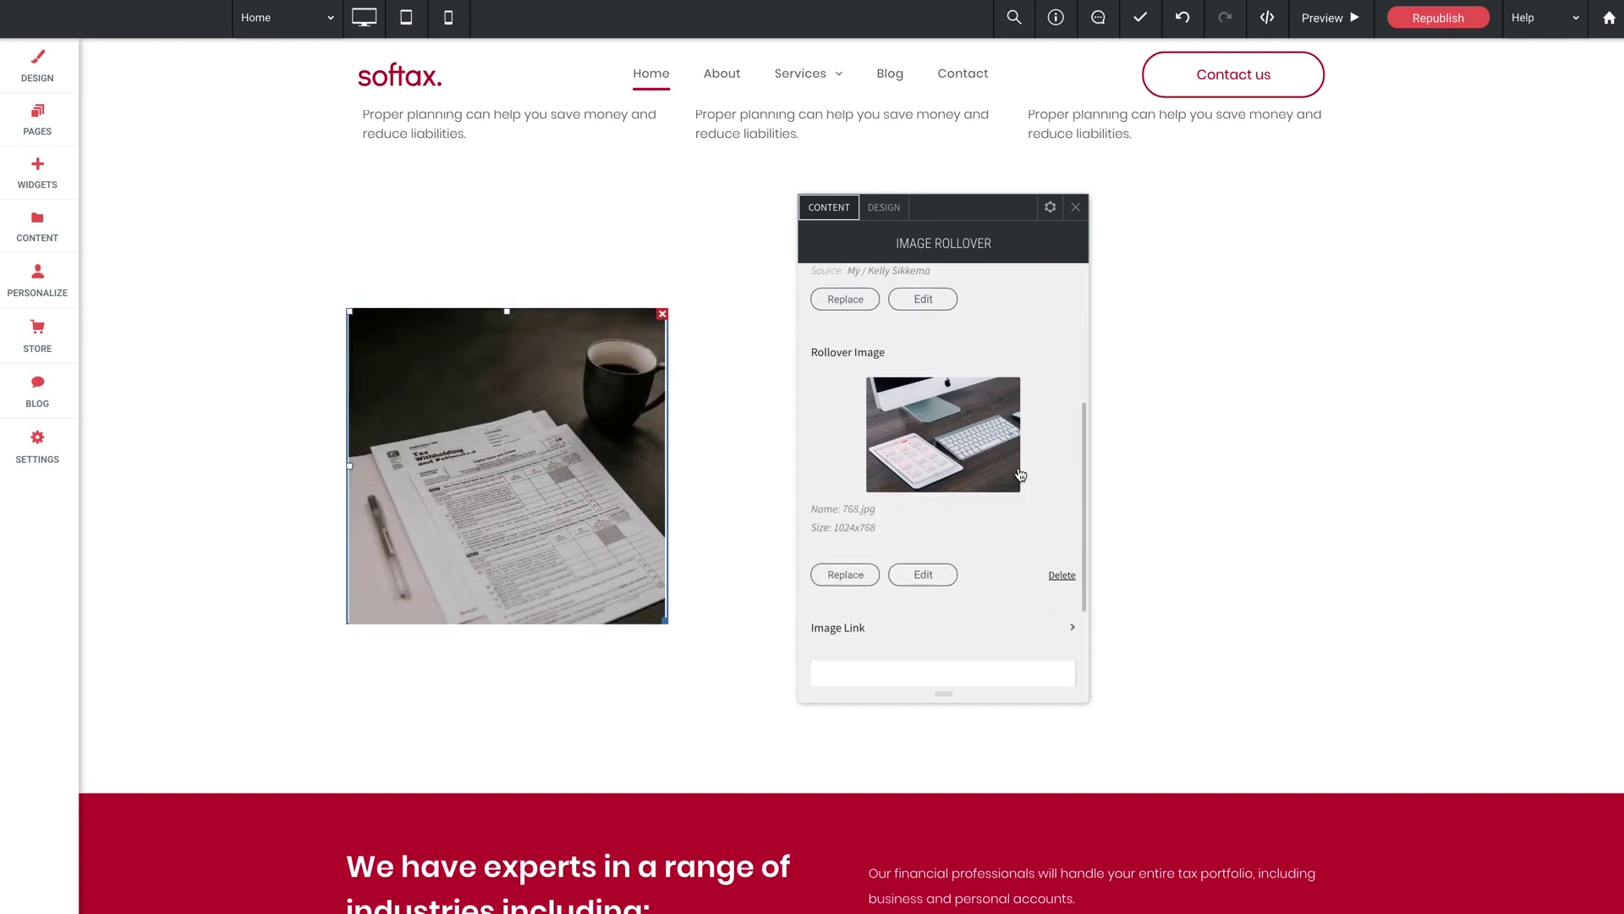
pyautogui.scroll(-1, 972, 440)
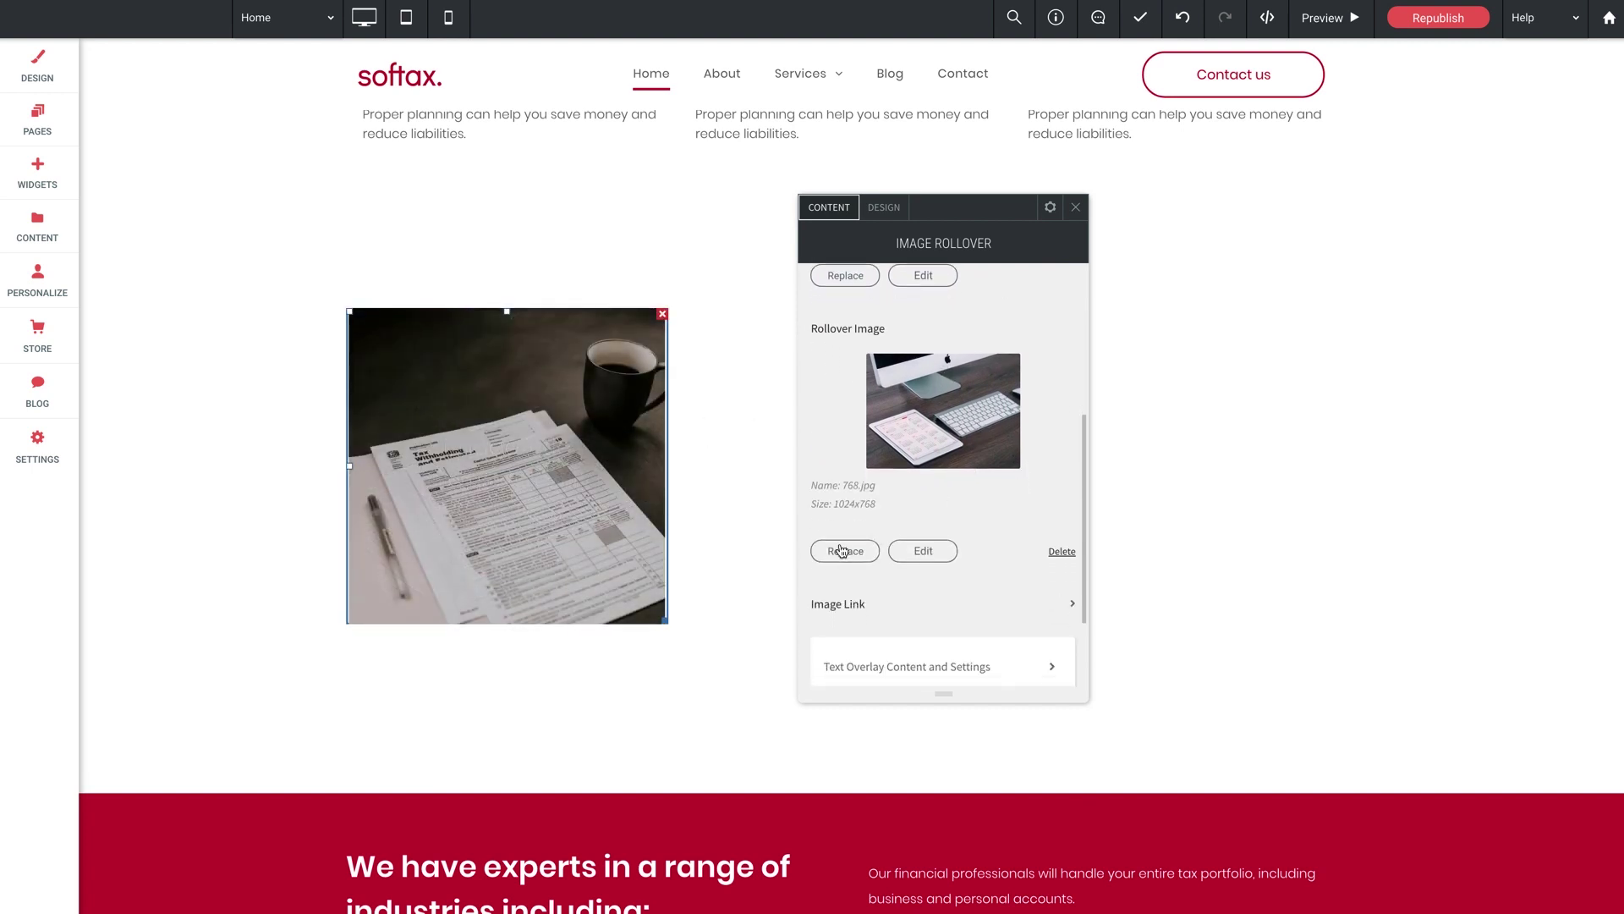
pyautogui.click(841, 551)
pyautogui.scroll(-2, 1279, 569)
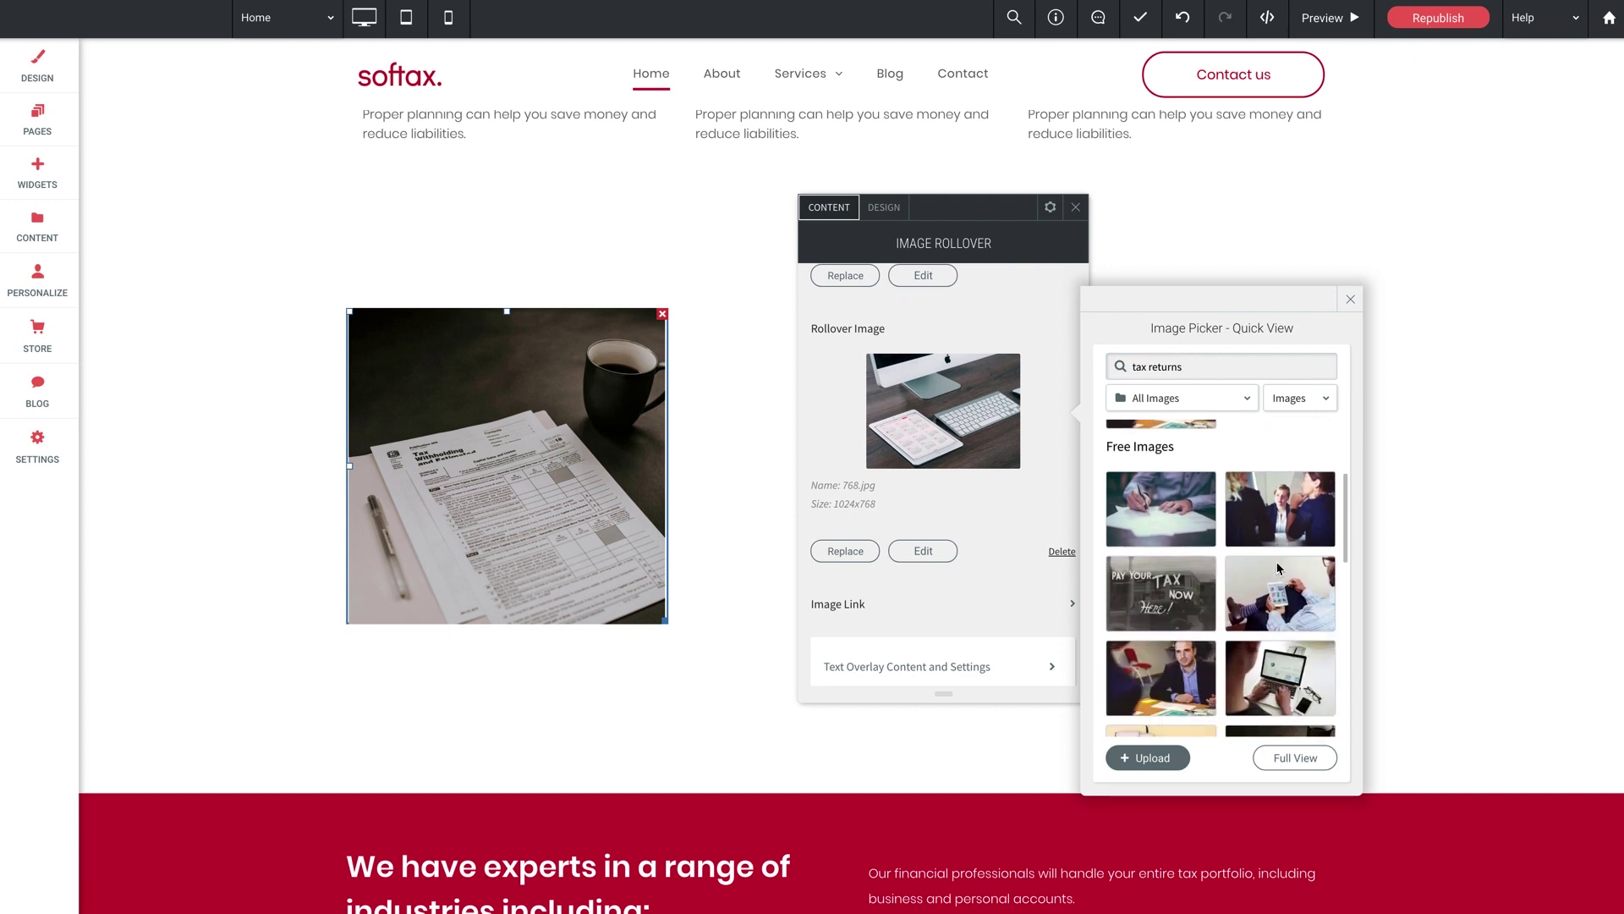
pyautogui.click(1276, 675)
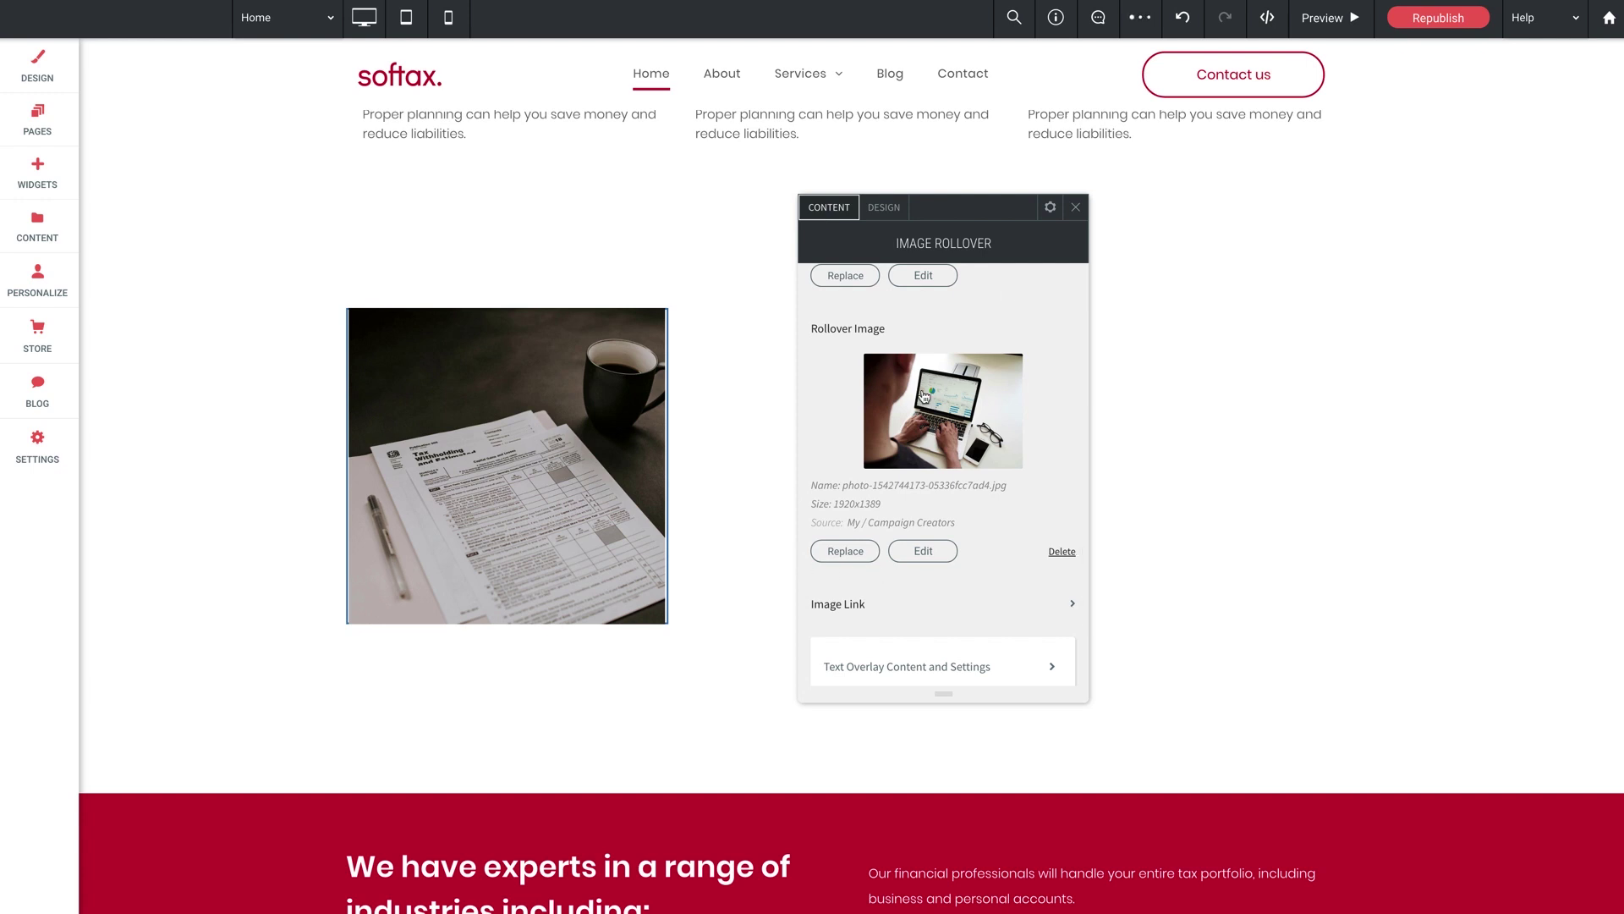
# Preview the page to check the image's rollover effect, and return to the editor
pyautogui.click(1324, 18)
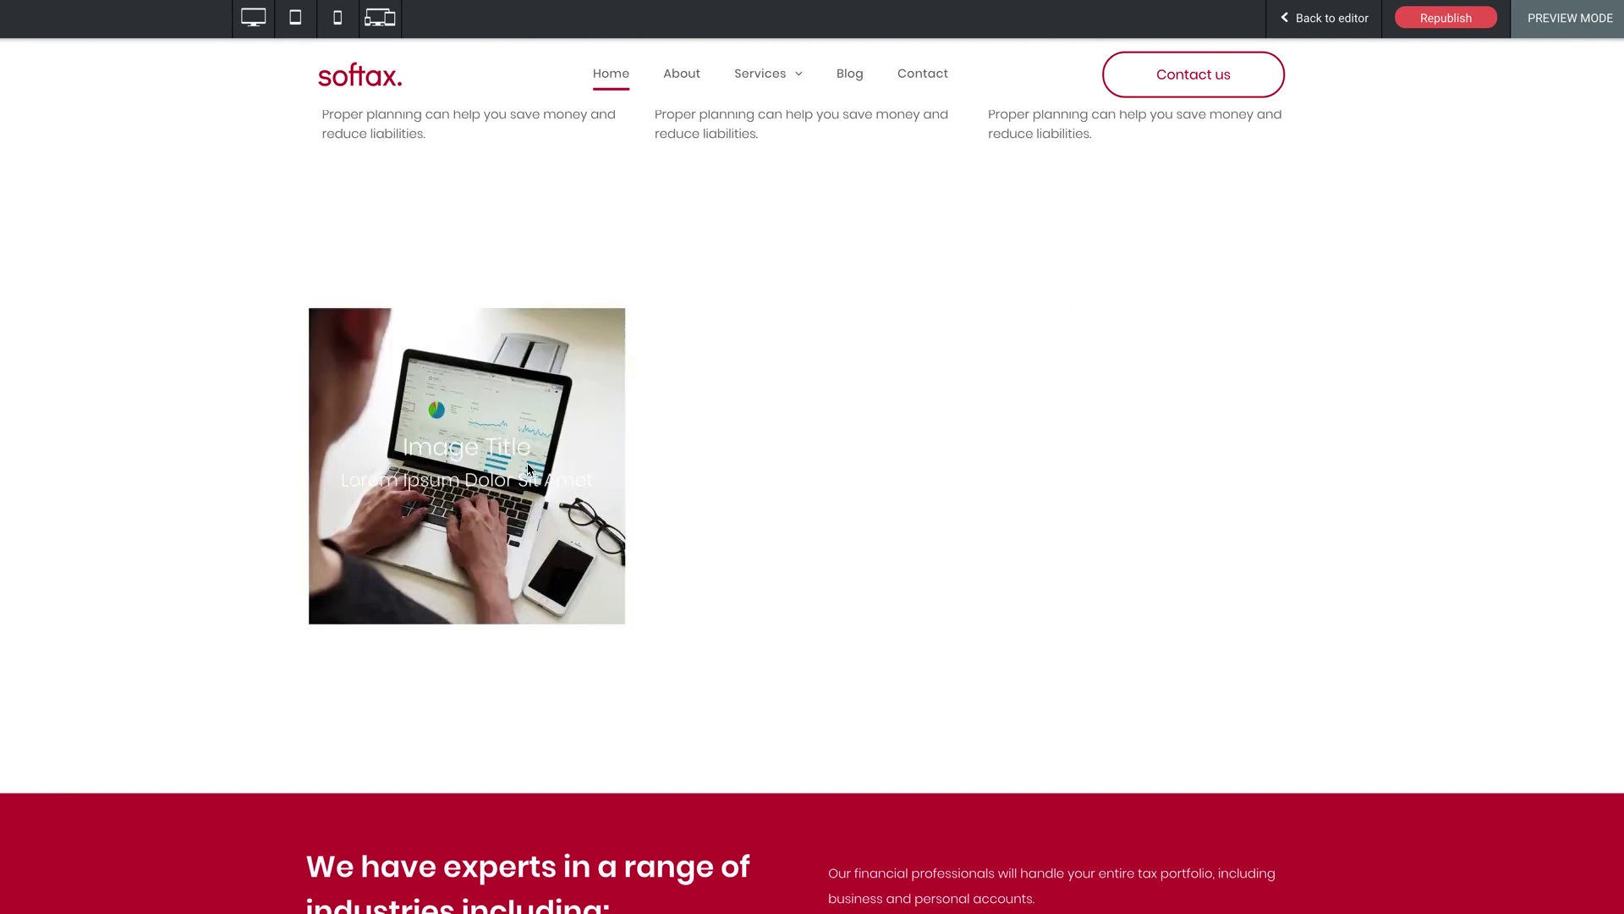
pyautogui.moveTo(550, 461)
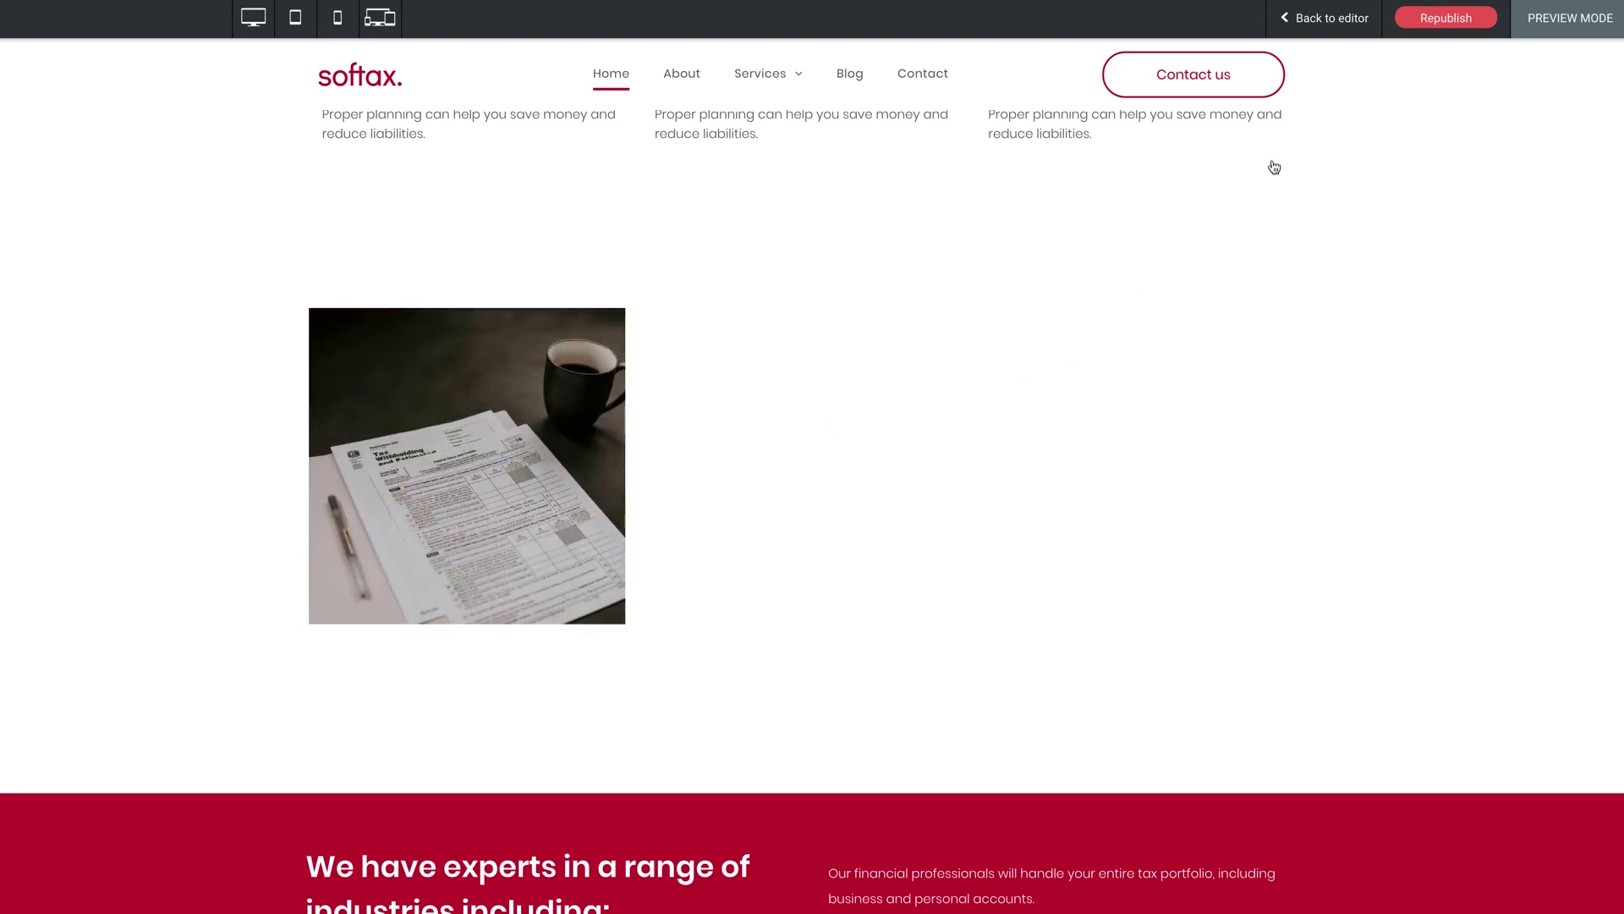
pyautogui.click(1307, 19)
# Set the rollover image's text overlay title to "Tax Returns" and close the widget's settings
pyautogui.click(602, 436)
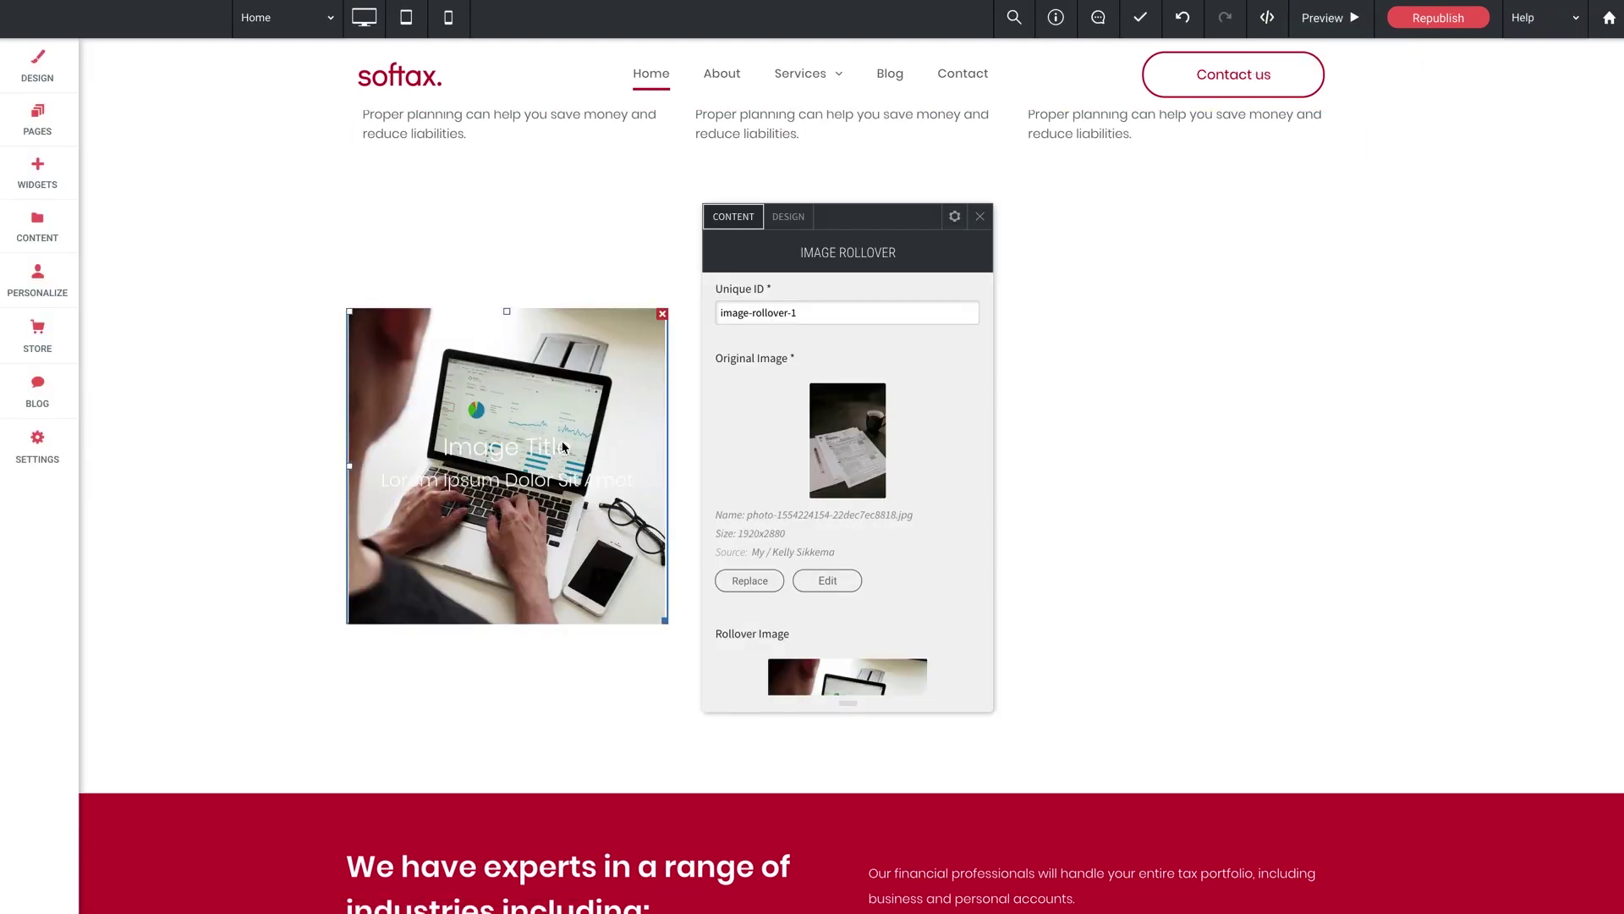
pyautogui.moveTo(851, 221); pyautogui.dragTo(964, 203)
pyautogui.scroll(-5, 1026, 453)
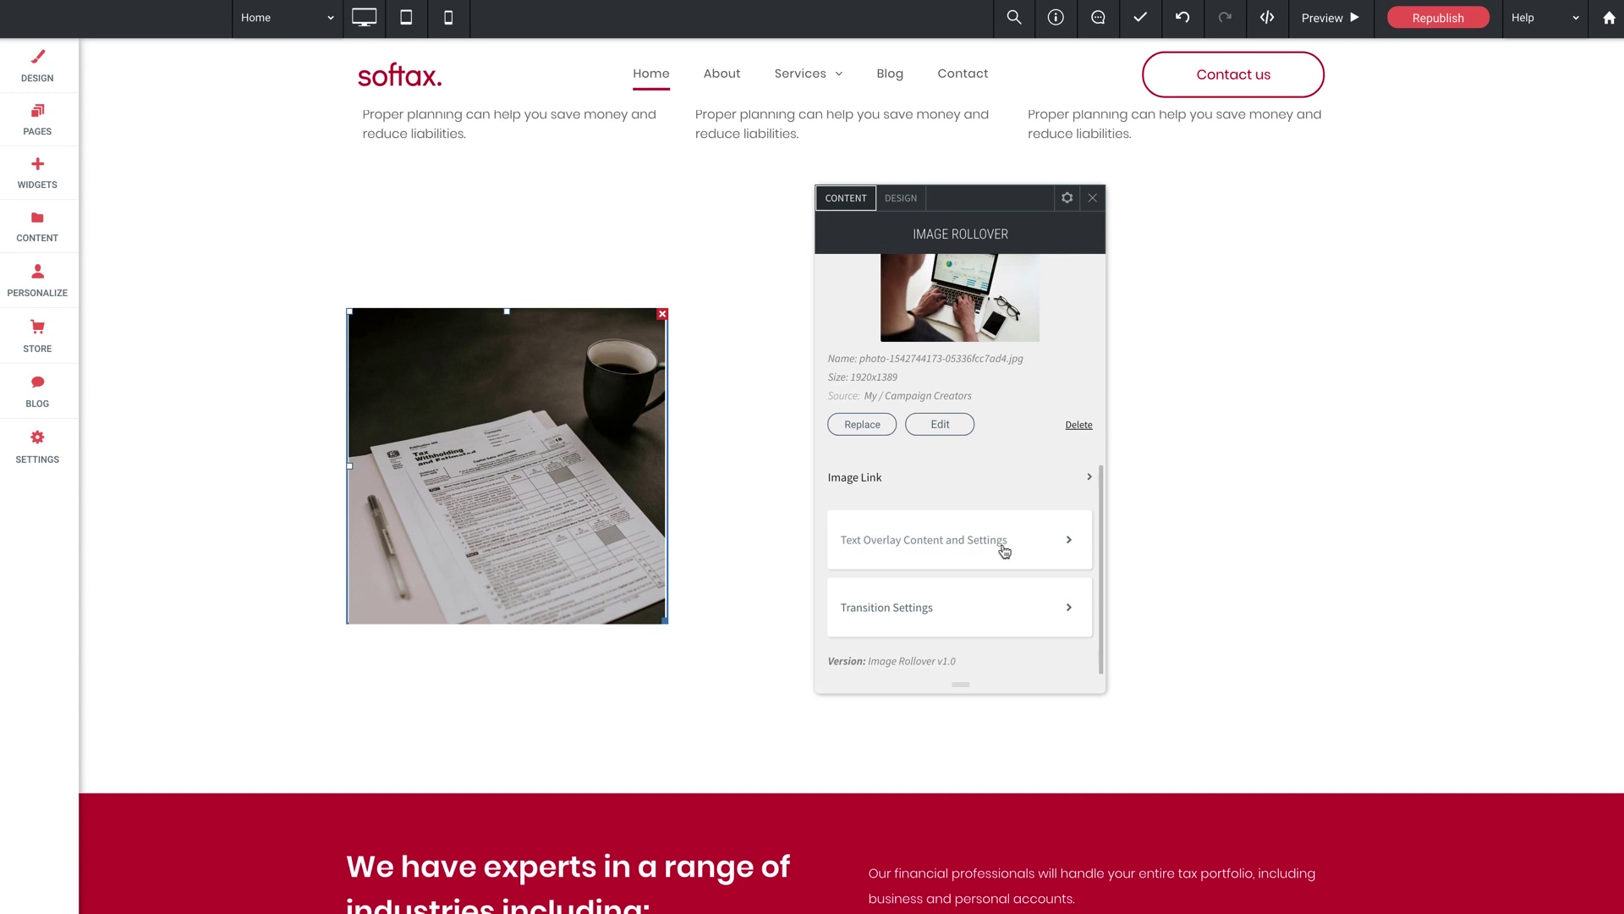
pyautogui.click(995, 550)
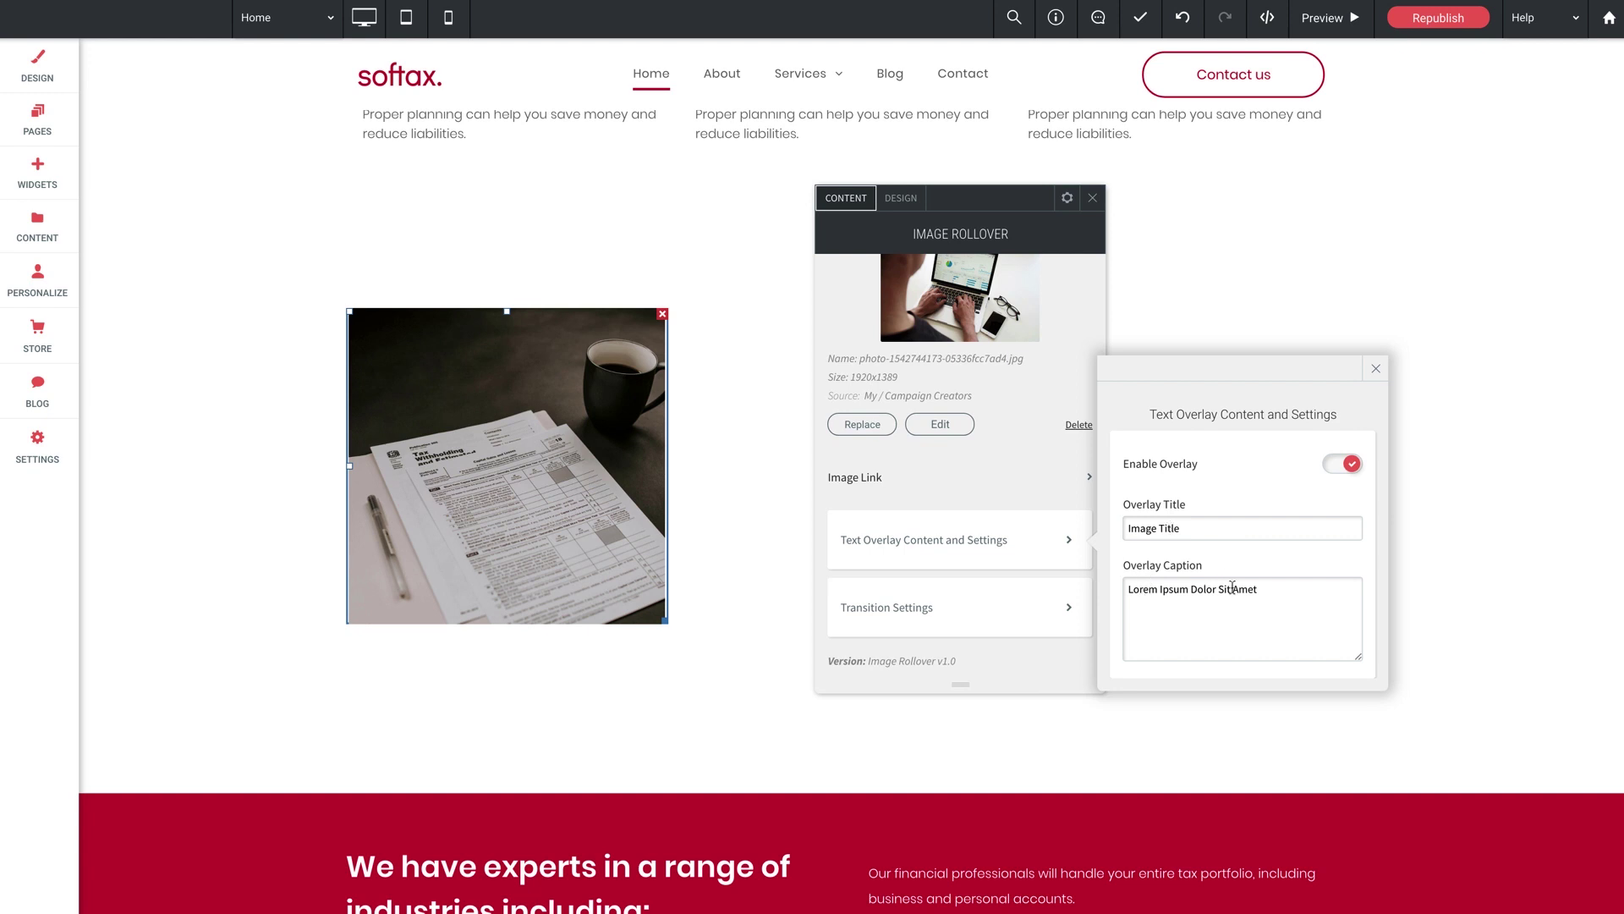
pyautogui.tripleClick(1158, 528)
pyautogui.write('Tax Returns')
pyautogui.click(1375, 368)
pyautogui.click(1092, 197)
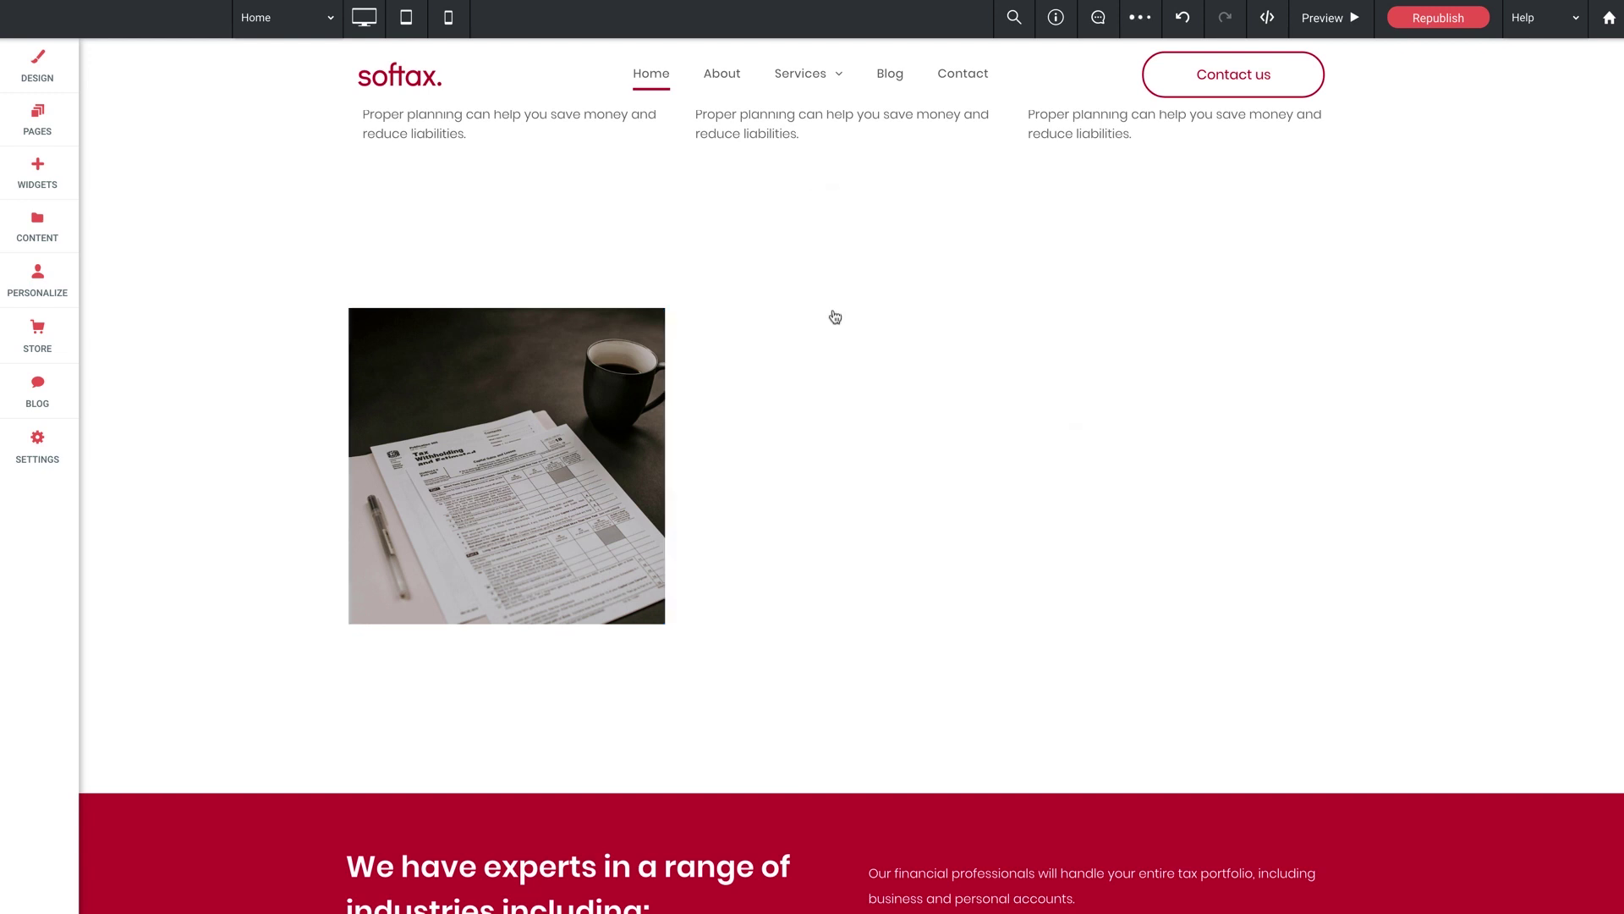
# Copy the description text of the "Tax returns" image from the photo gallery's image settings and close the gallery editor
pyautogui.scroll(3, 834, 317)
pyautogui.click(520, 212)
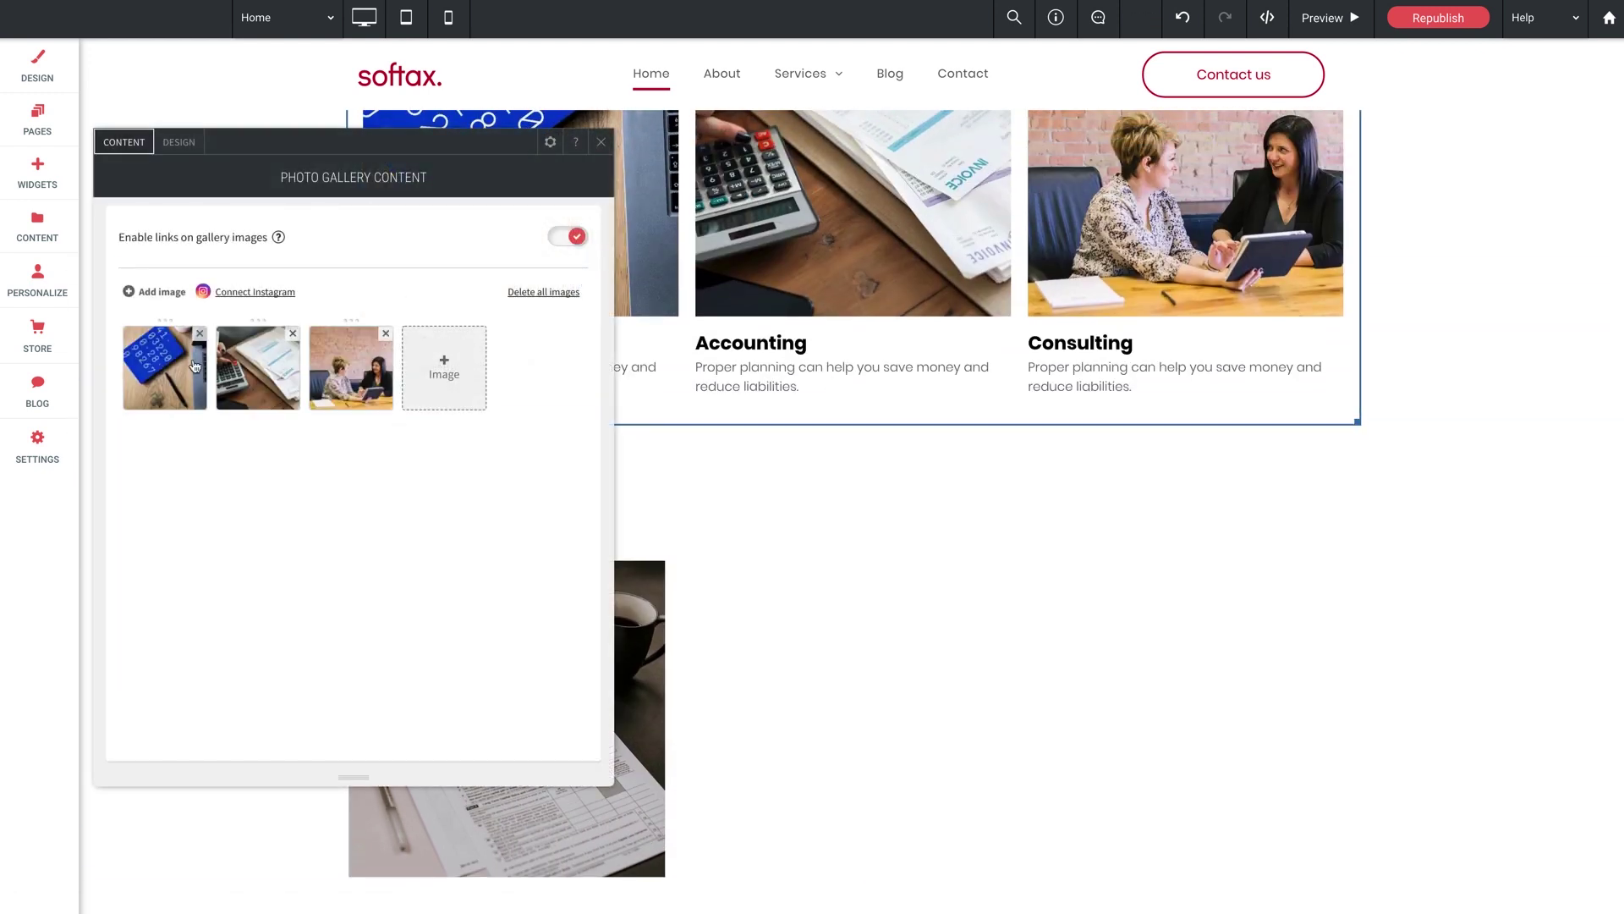
pyautogui.click(194, 366)
pyautogui.scroll(-3, 714, 606)
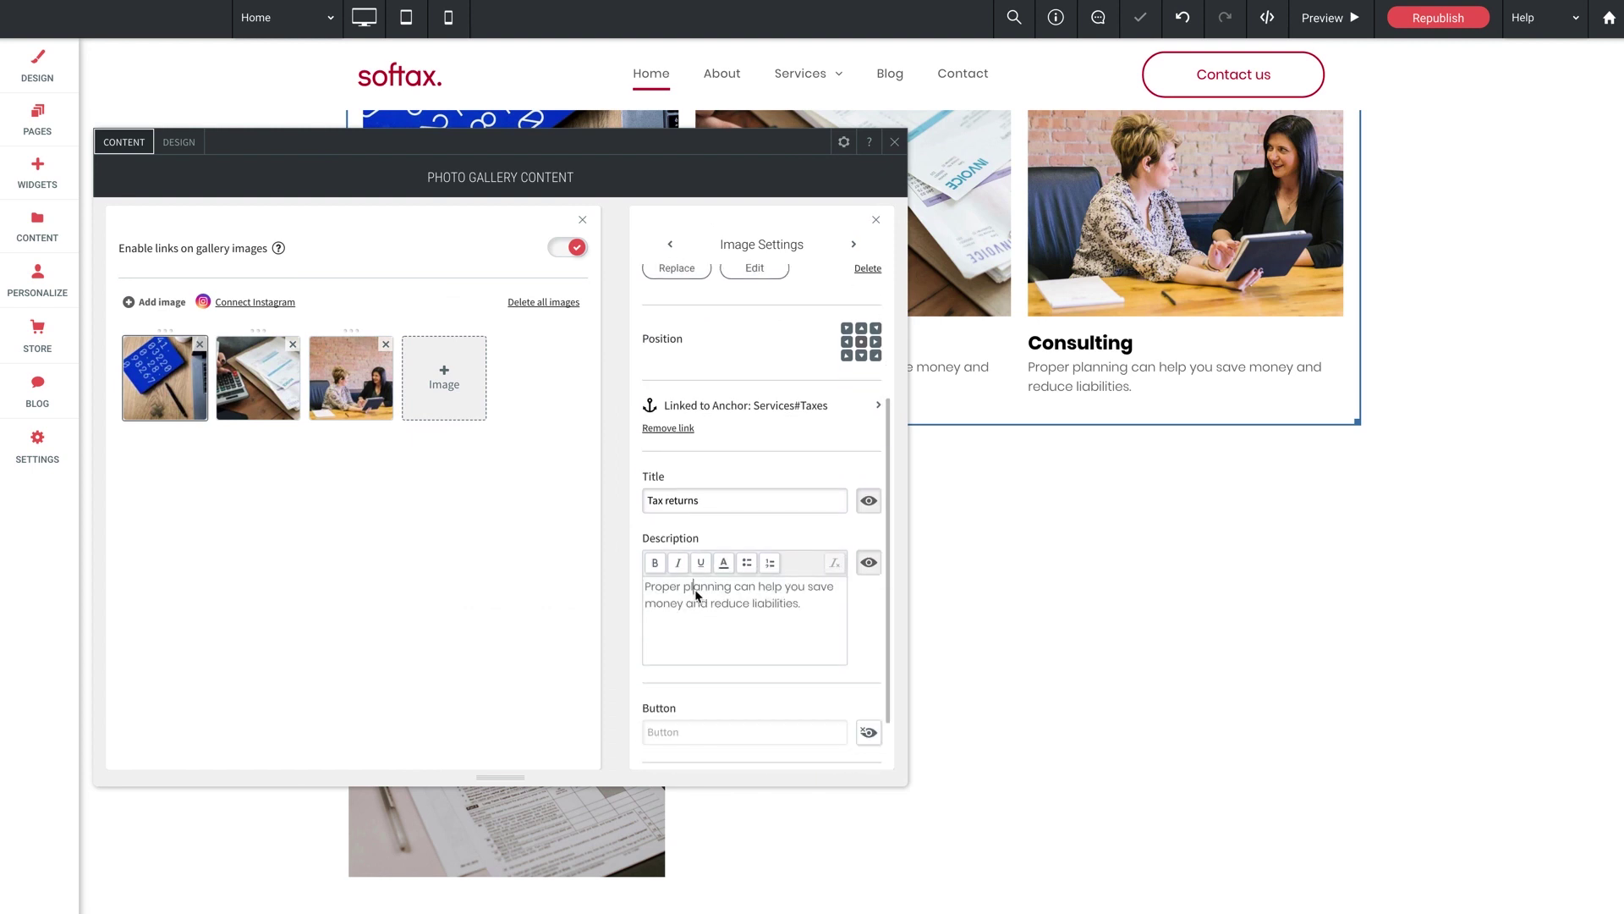
pyautogui.tripleClick(695, 595)
pyautogui.hotkey('ctrl', 'c')
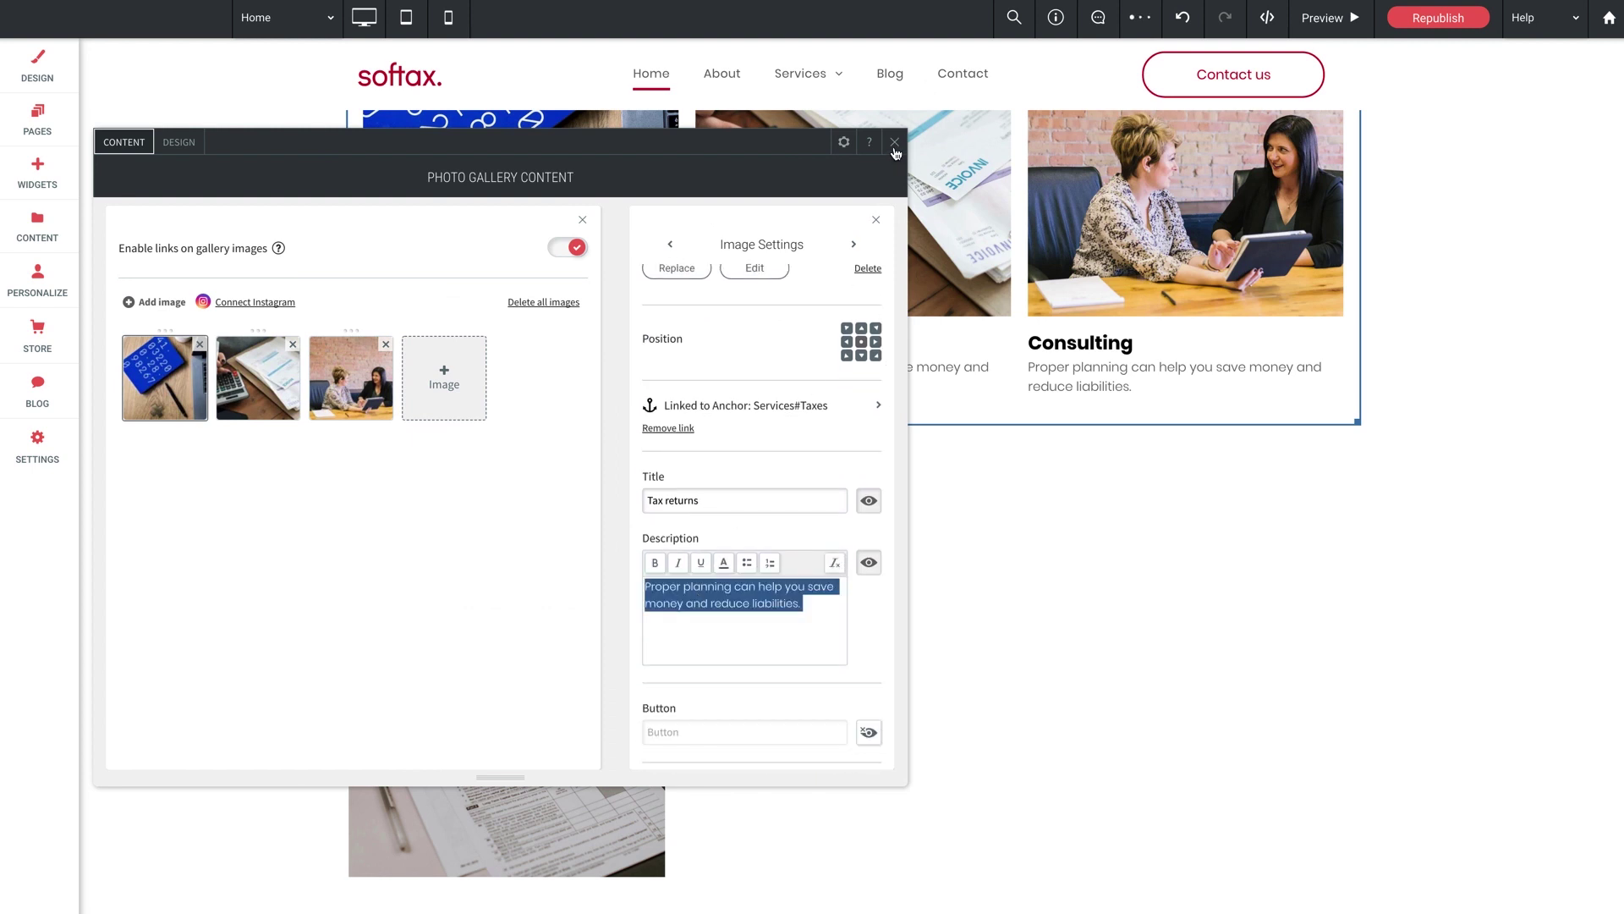
pyautogui.scroll(-1, 761, 596)
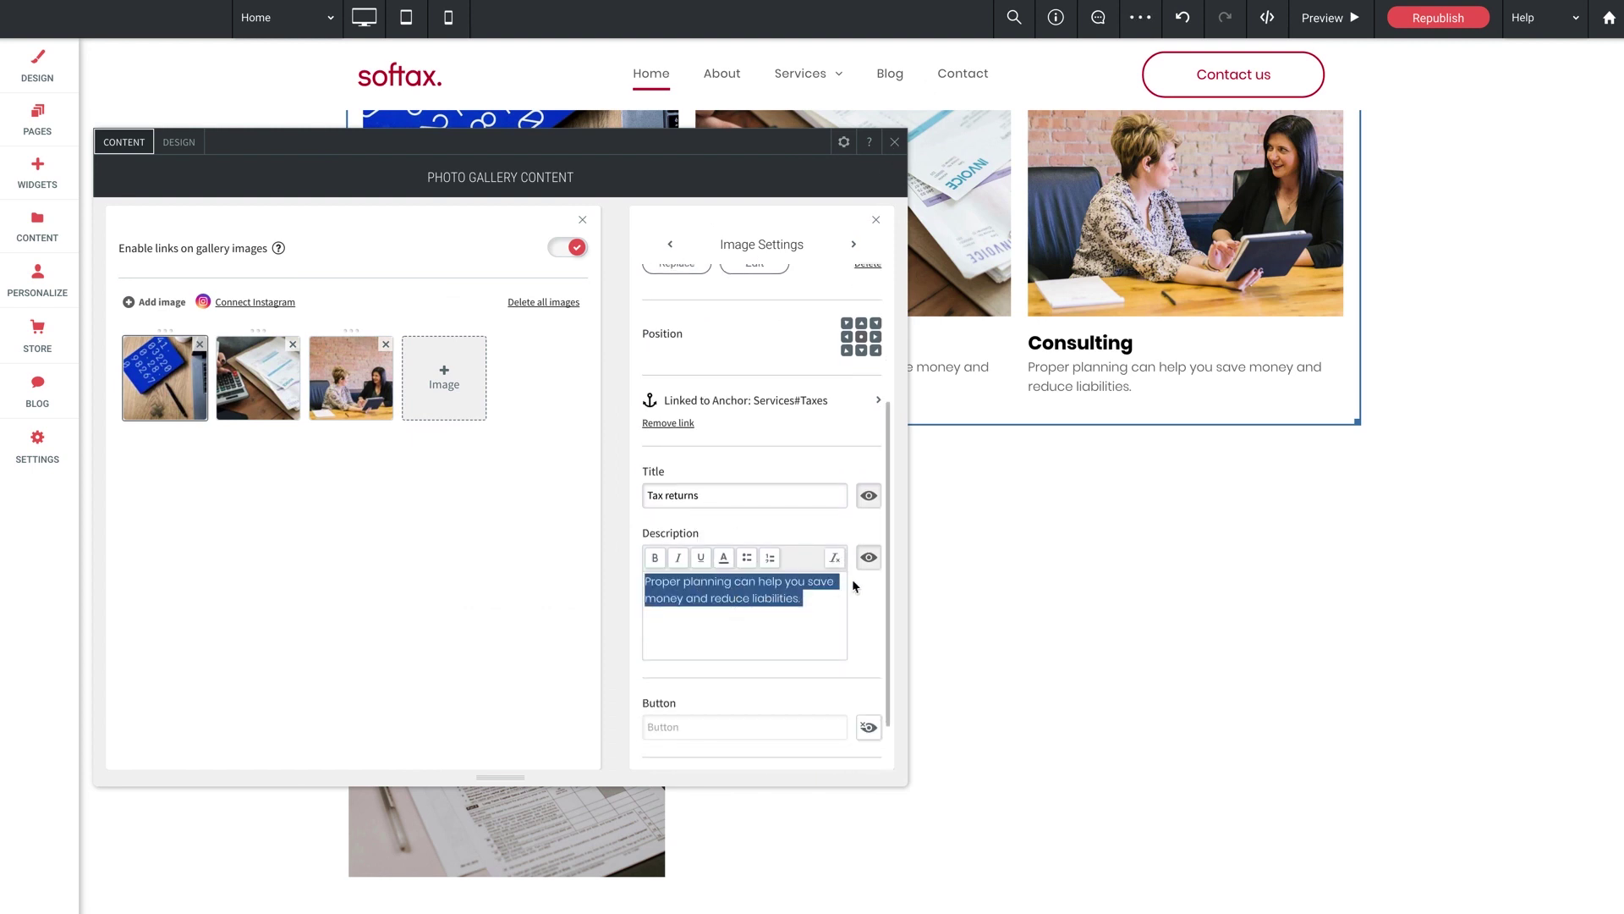
pyautogui.click(893, 144)
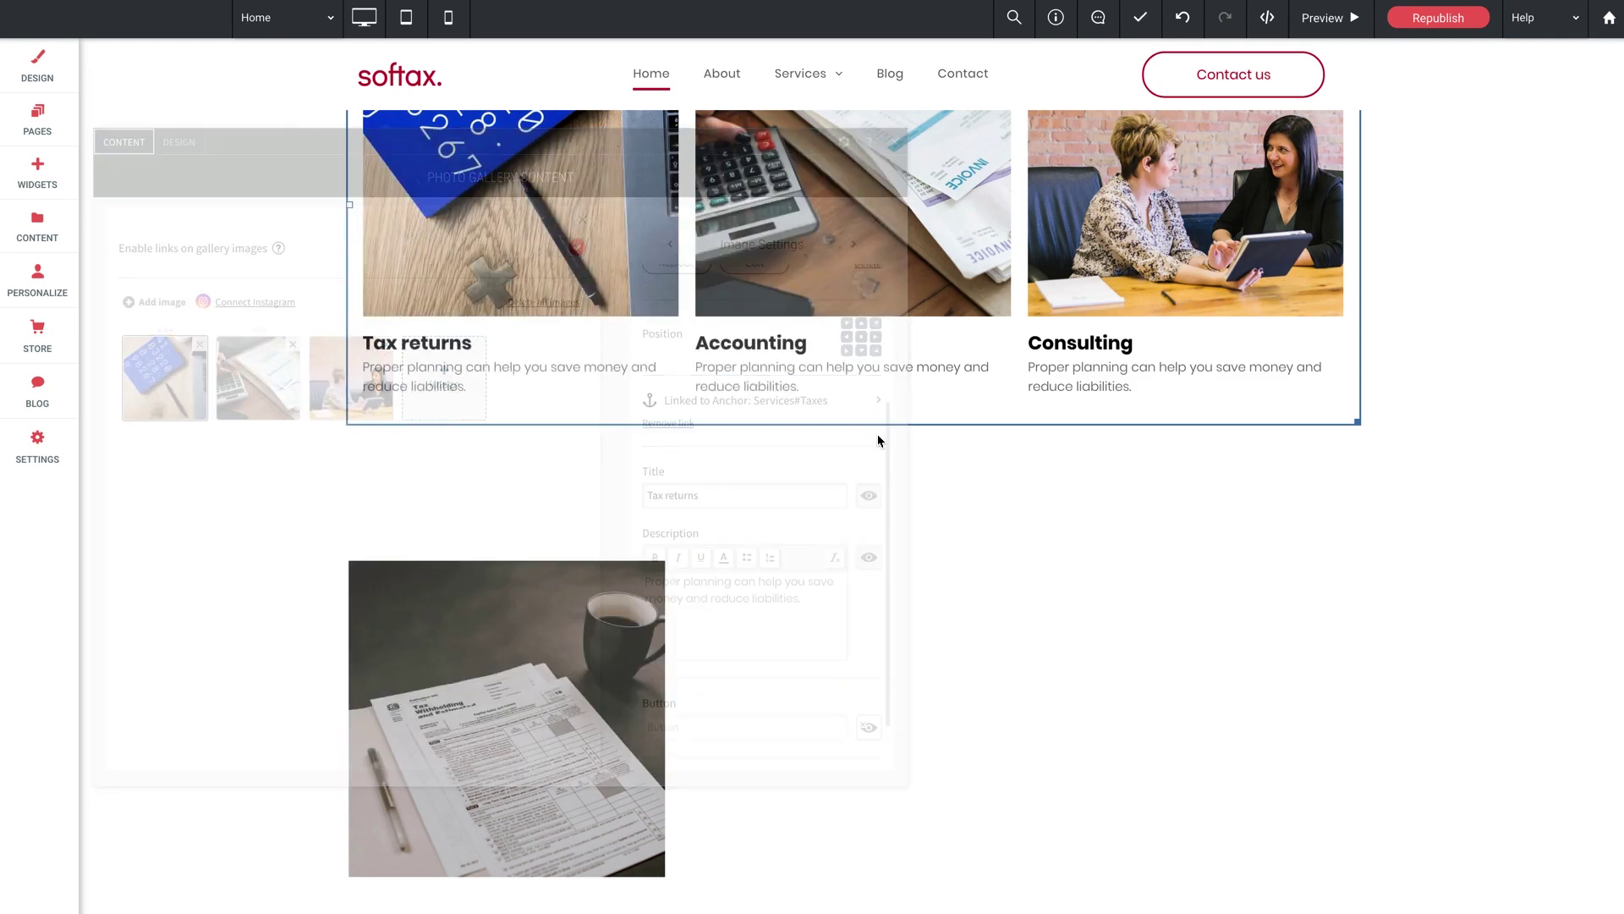
# Paste the copied description as the overlay caption of the first Image Rollover widget and close the text overlay settings
pyautogui.scroll(-3, 878, 439)
pyautogui.click(660, 487)
pyautogui.scroll(-5, 844, 511)
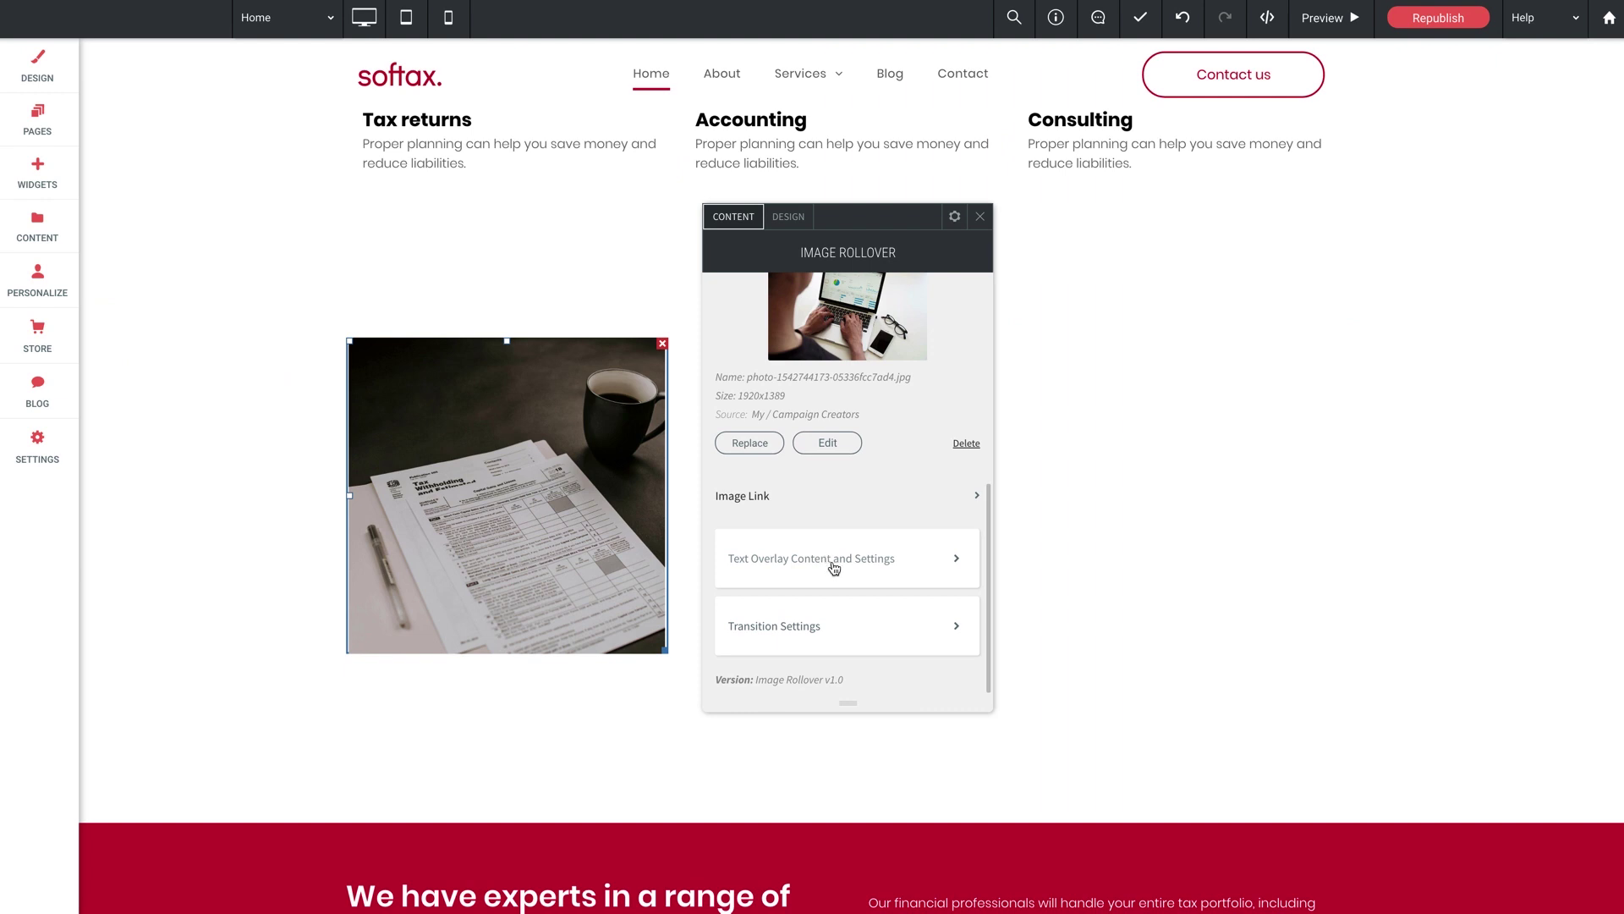
pyautogui.click(821, 557)
pyautogui.tripleClick(1110, 609)
pyautogui.hotkey('ctrl', 'v')
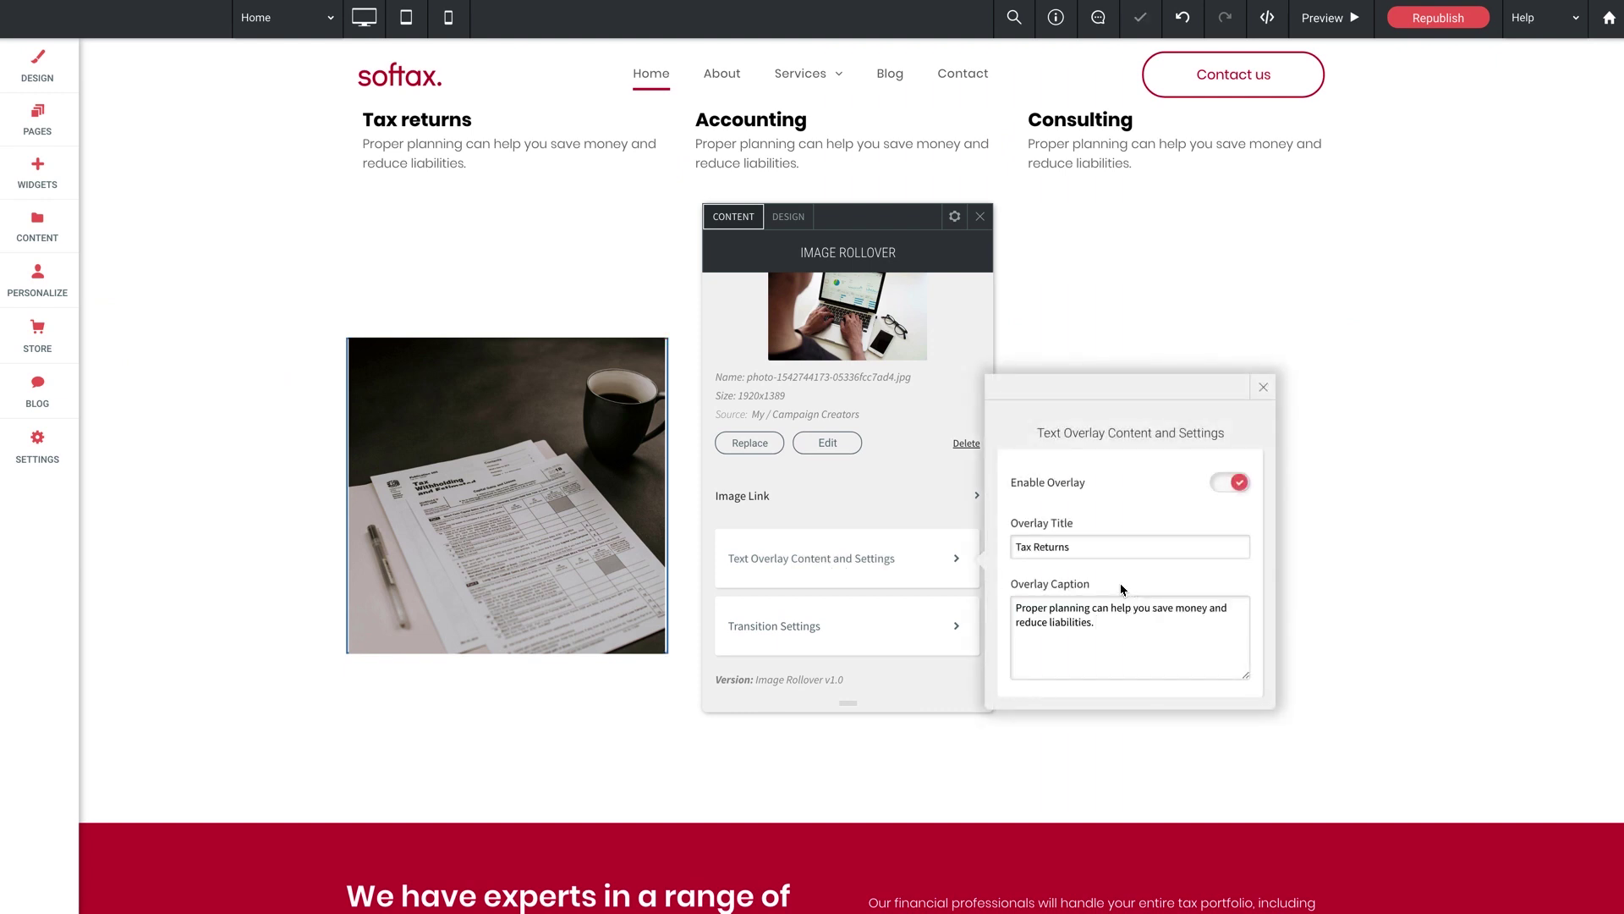
pyautogui.click(1262, 391)
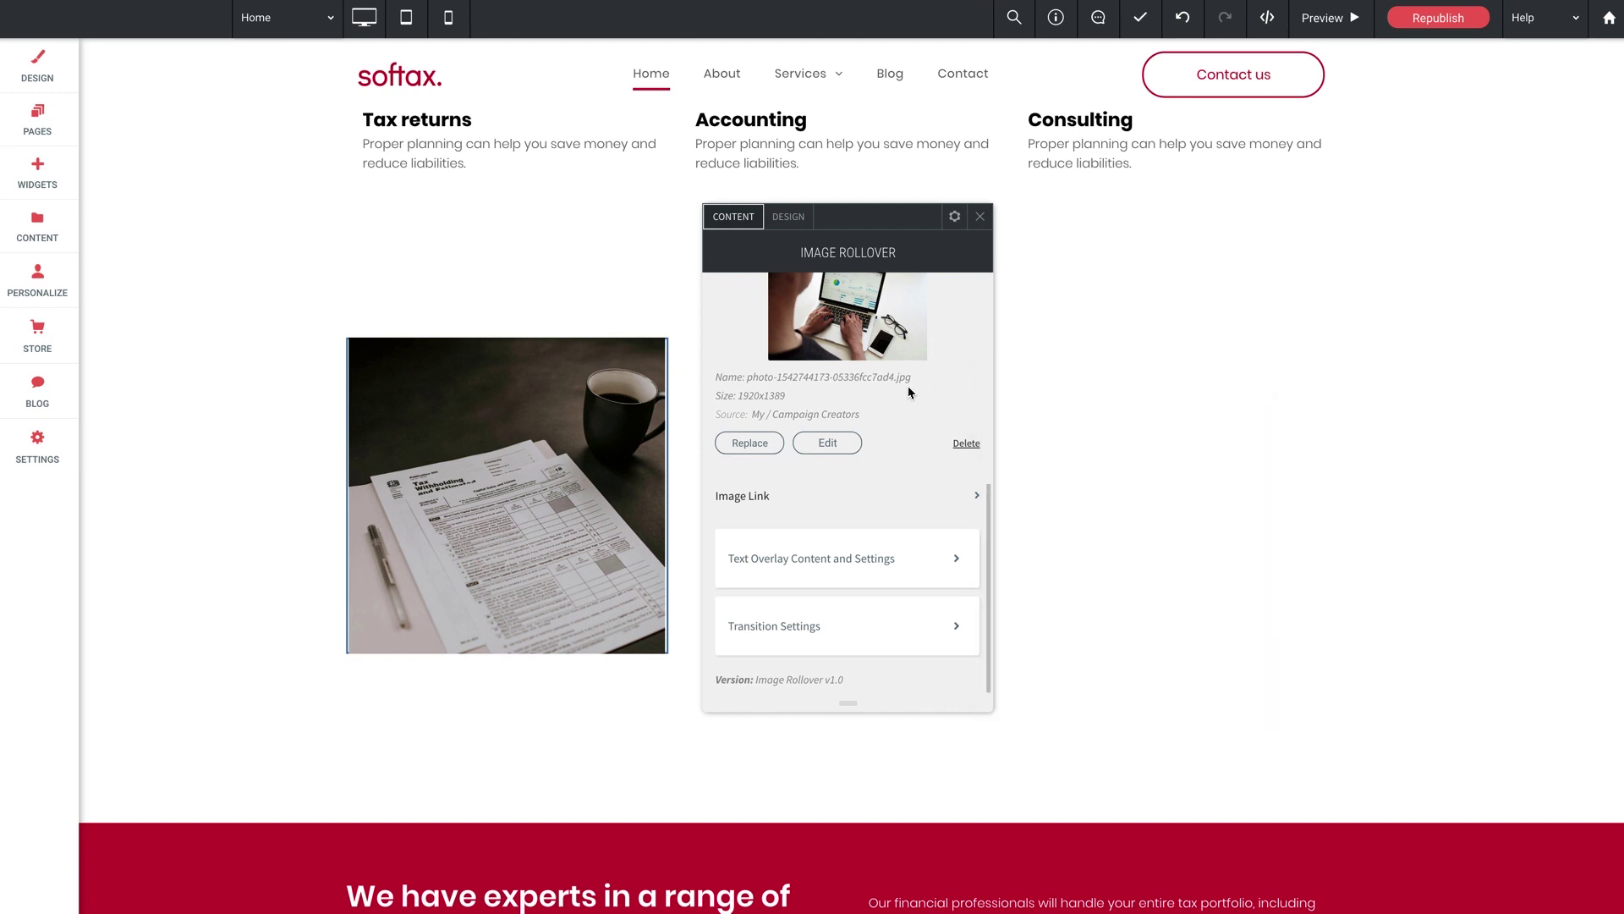
# In the rollover widget's overlay styling, set the title text's font size to 36 and make it bold
pyautogui.click(789, 218)
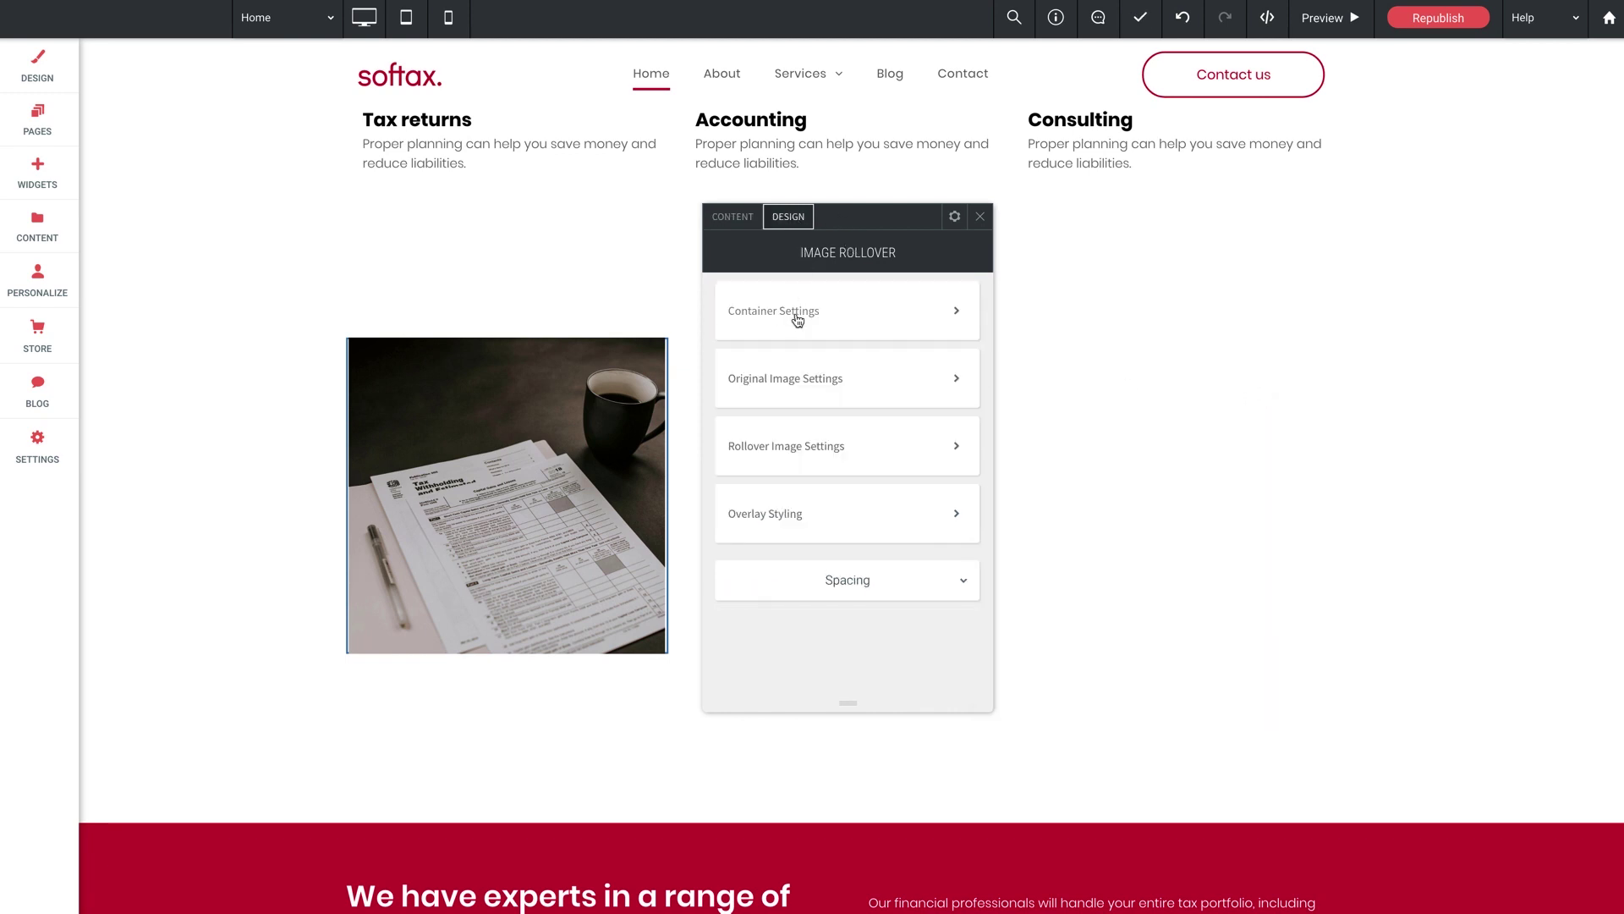
pyautogui.click(781, 517)
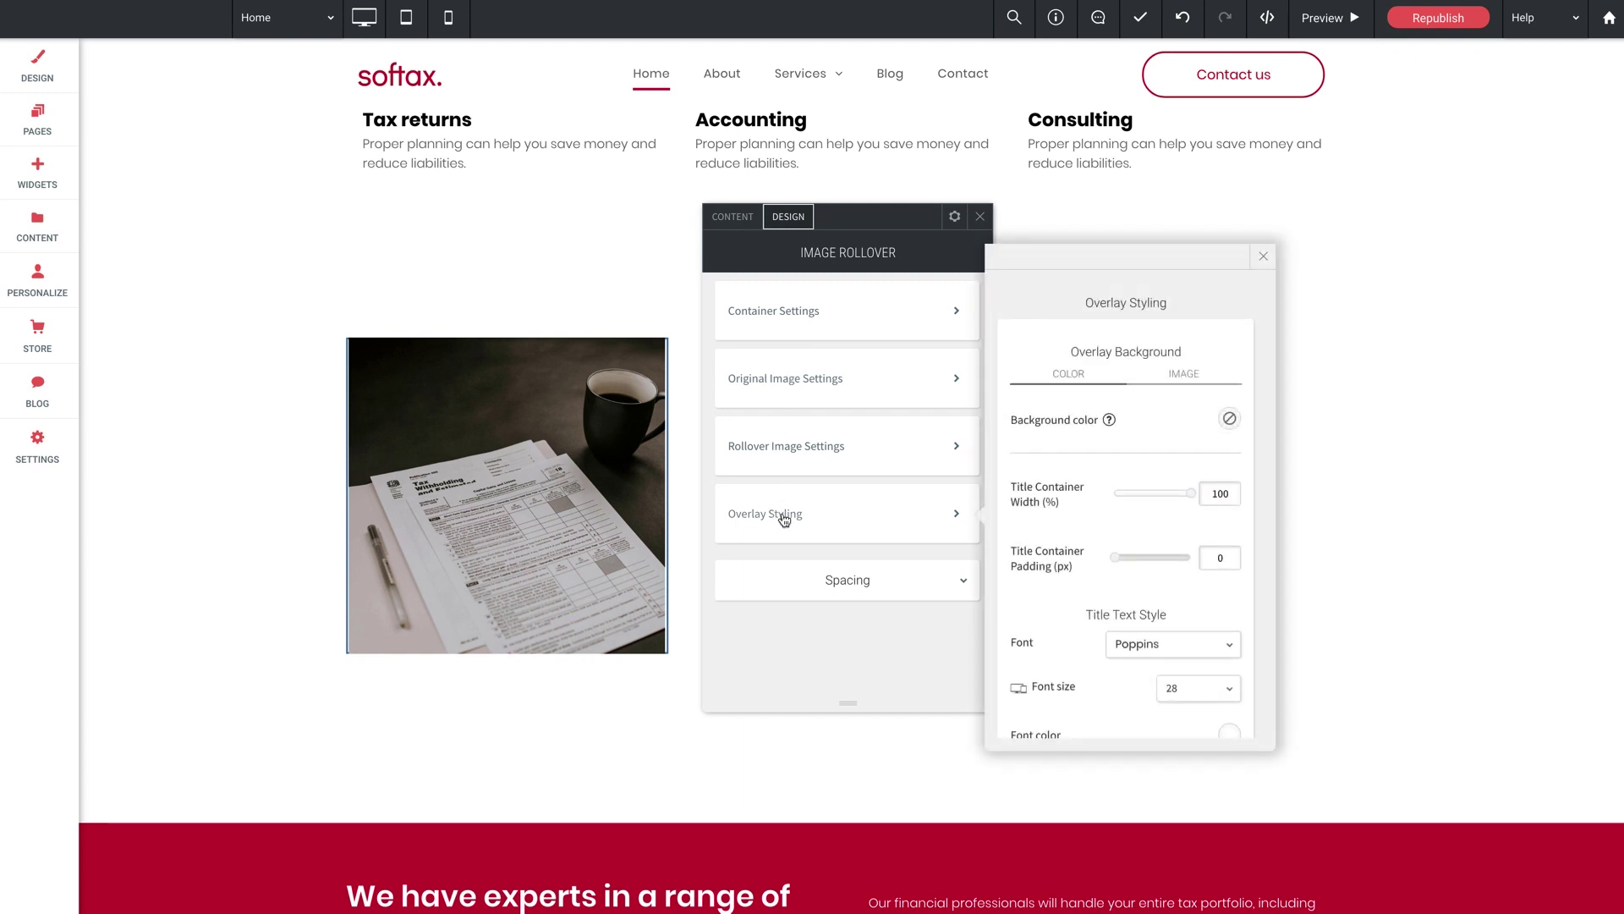
pyautogui.scroll(-2, 1052, 525)
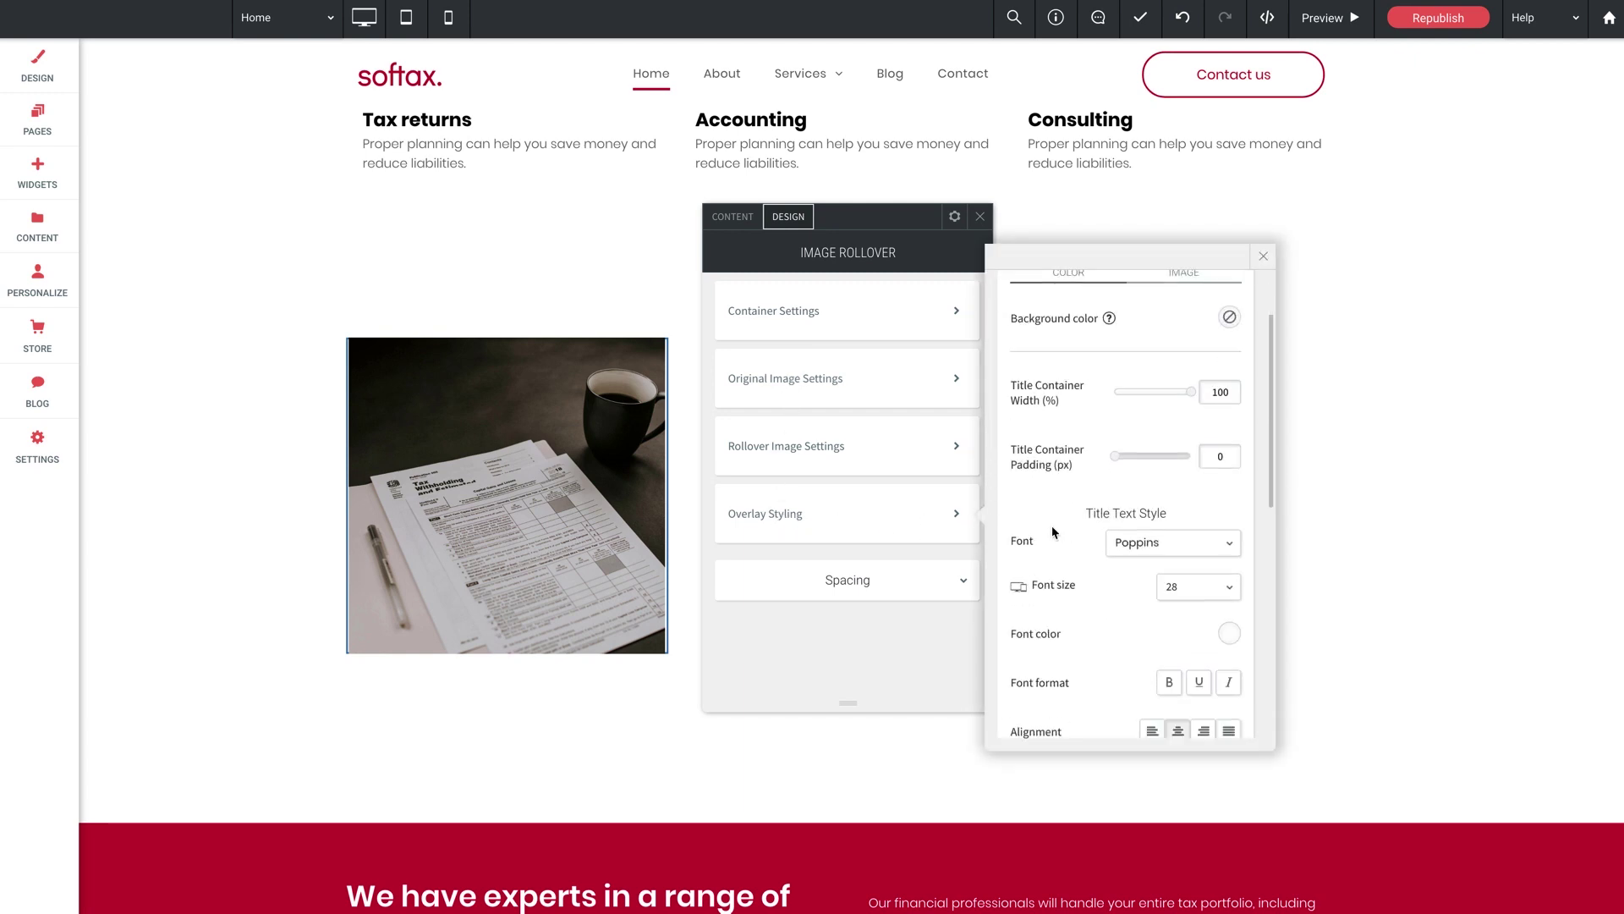
pyautogui.click(1202, 513)
pyautogui.scroll(-3, 1205, 537)
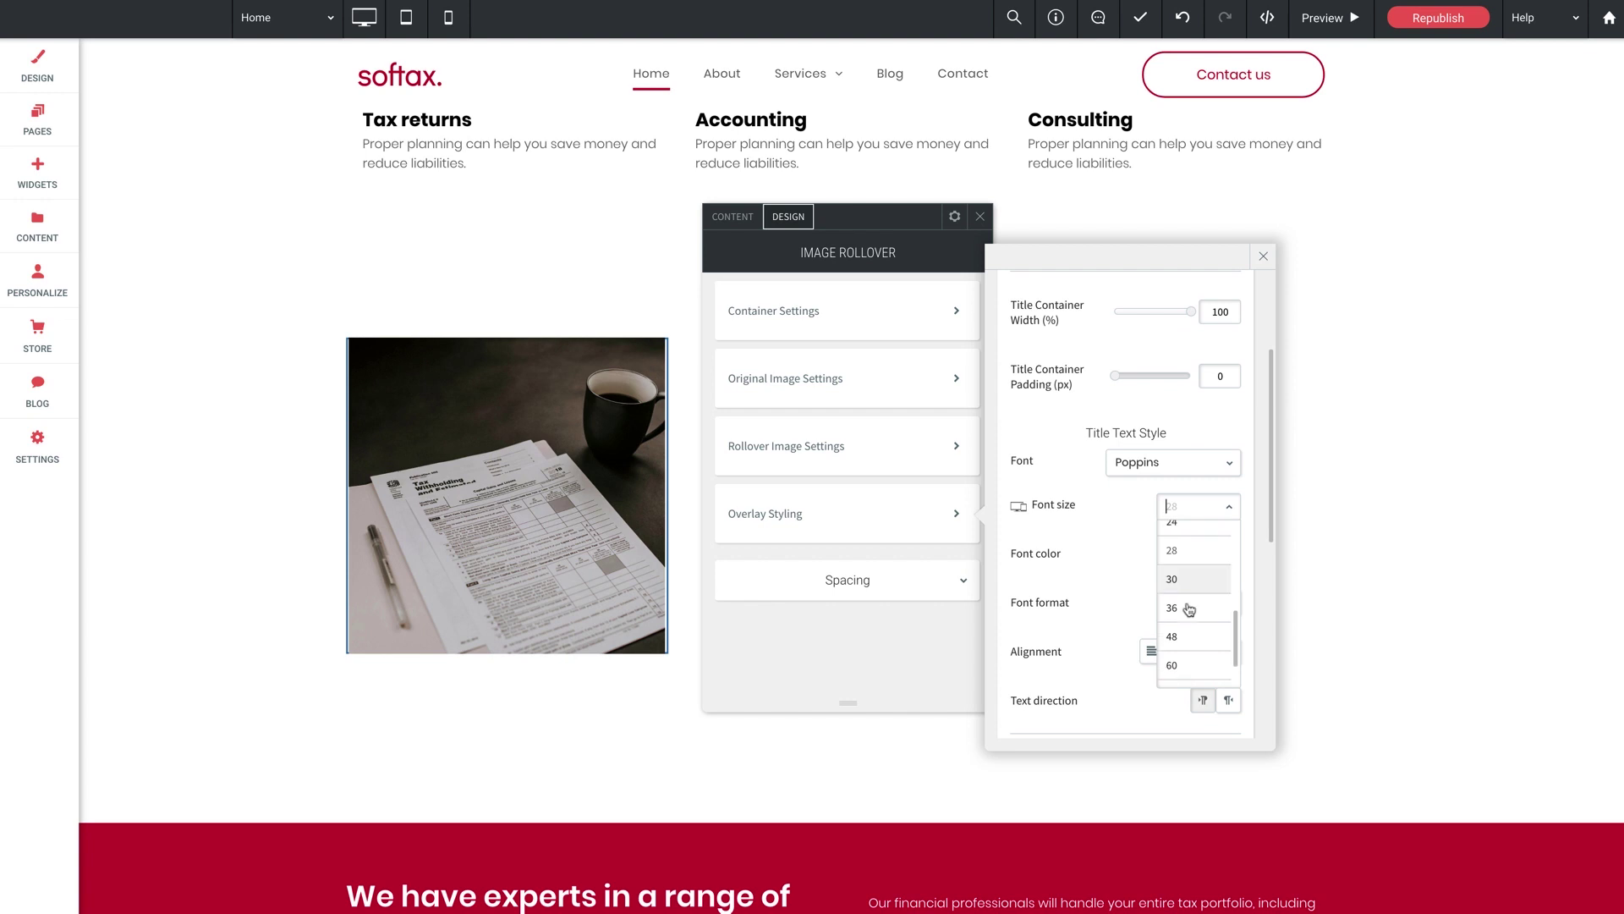
pyautogui.click(1194, 609)
pyautogui.click(1163, 602)
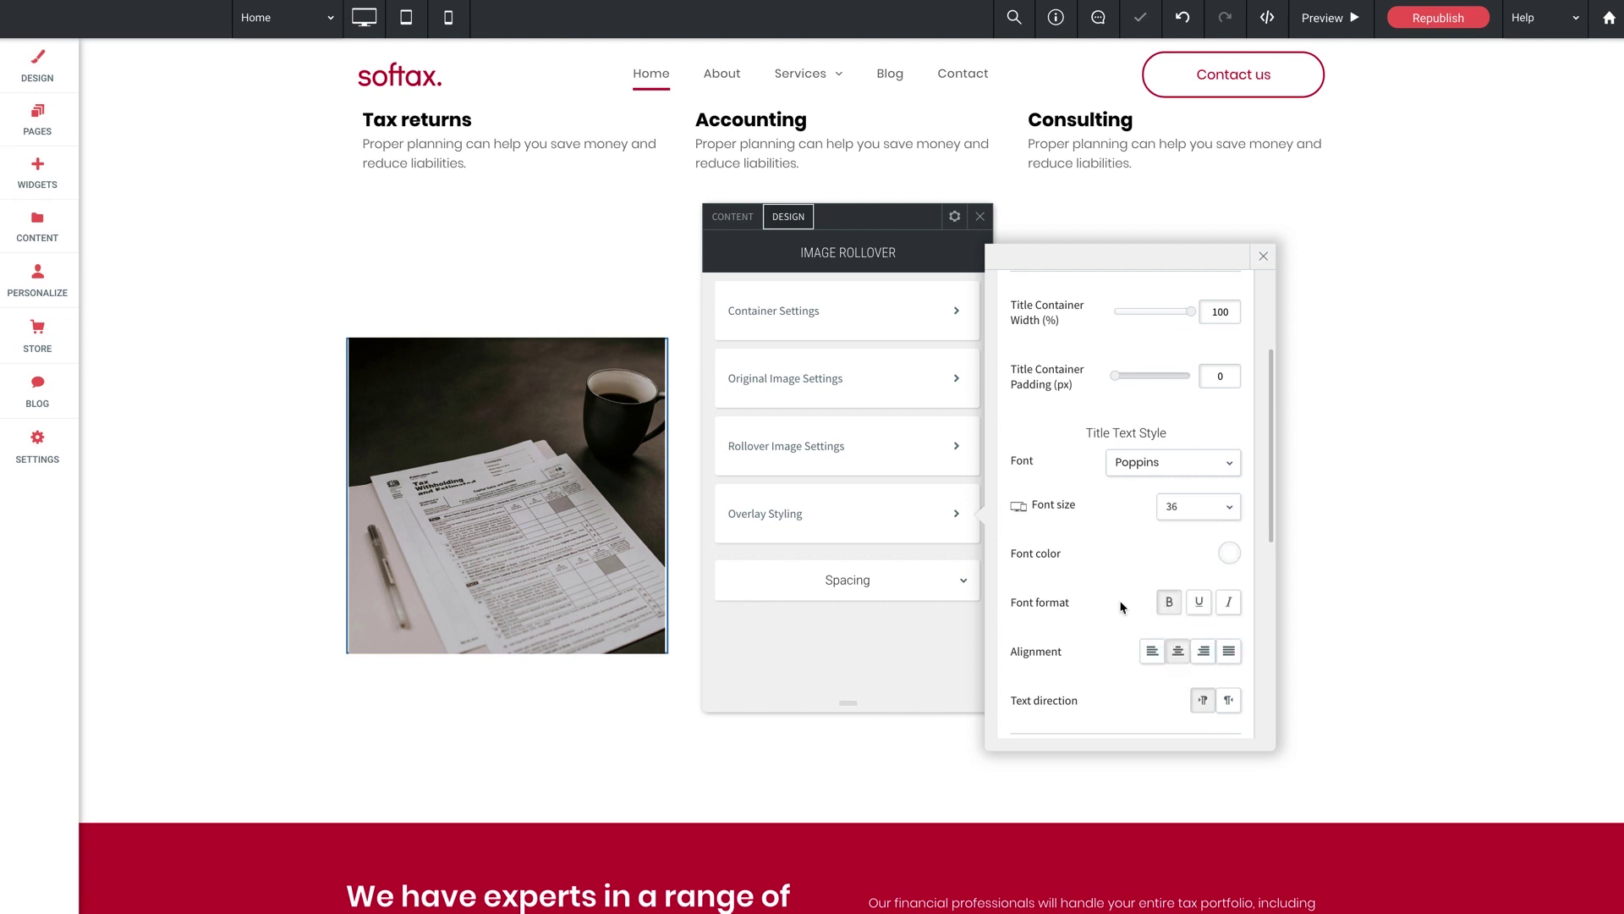
# Set the font size of the overlay's caption text to 18
pyautogui.scroll(-5, 1115, 605)
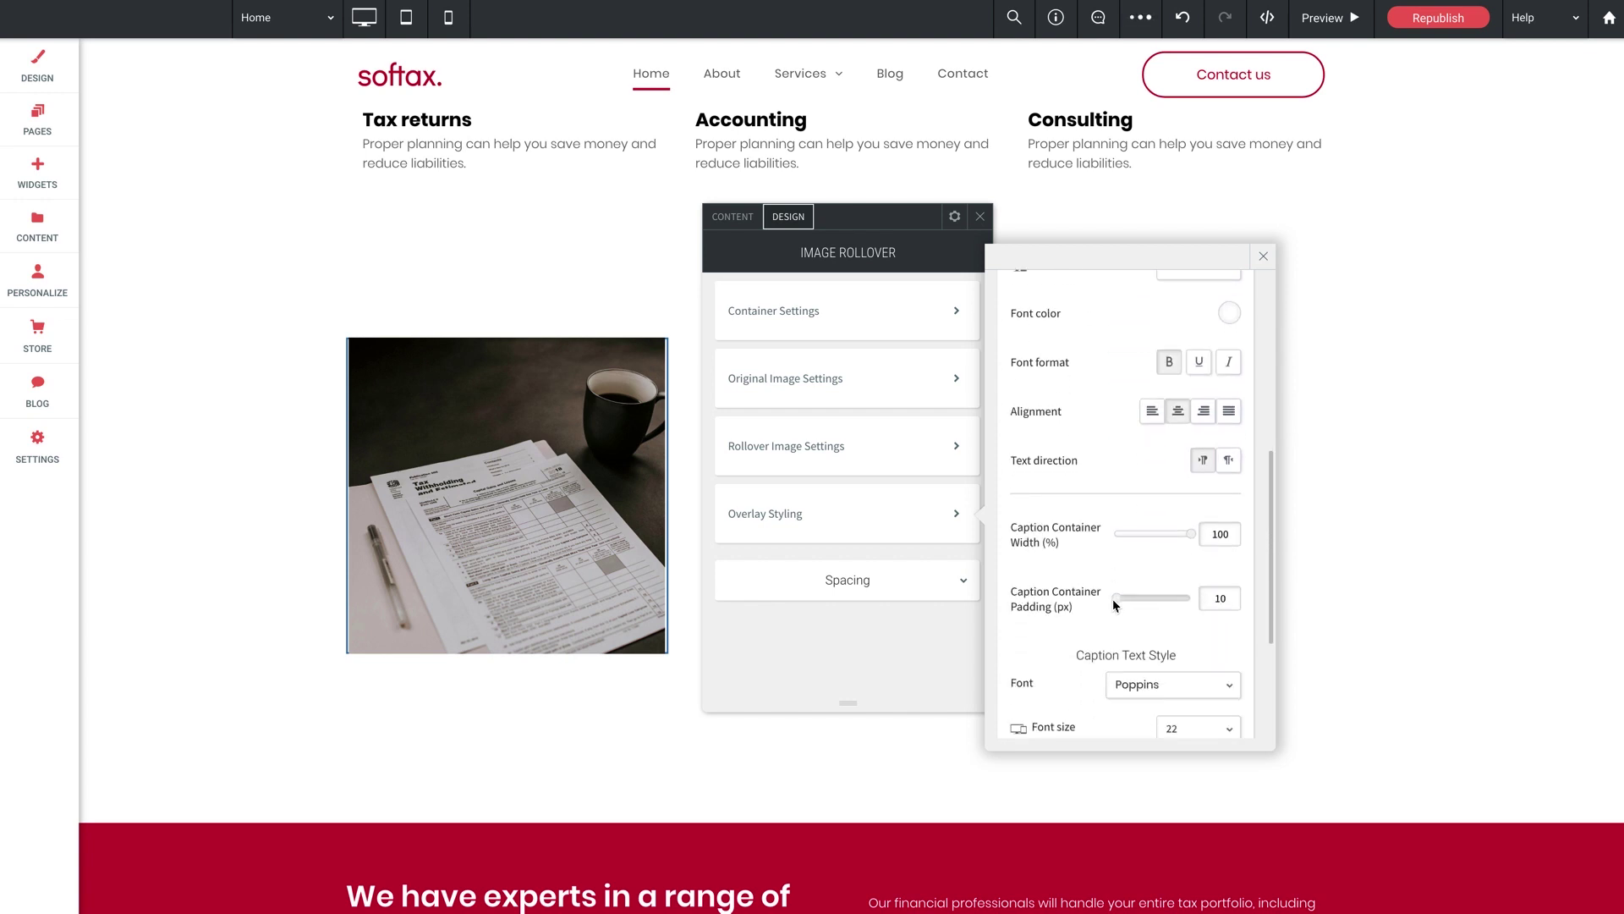
pyautogui.click(1198, 511)
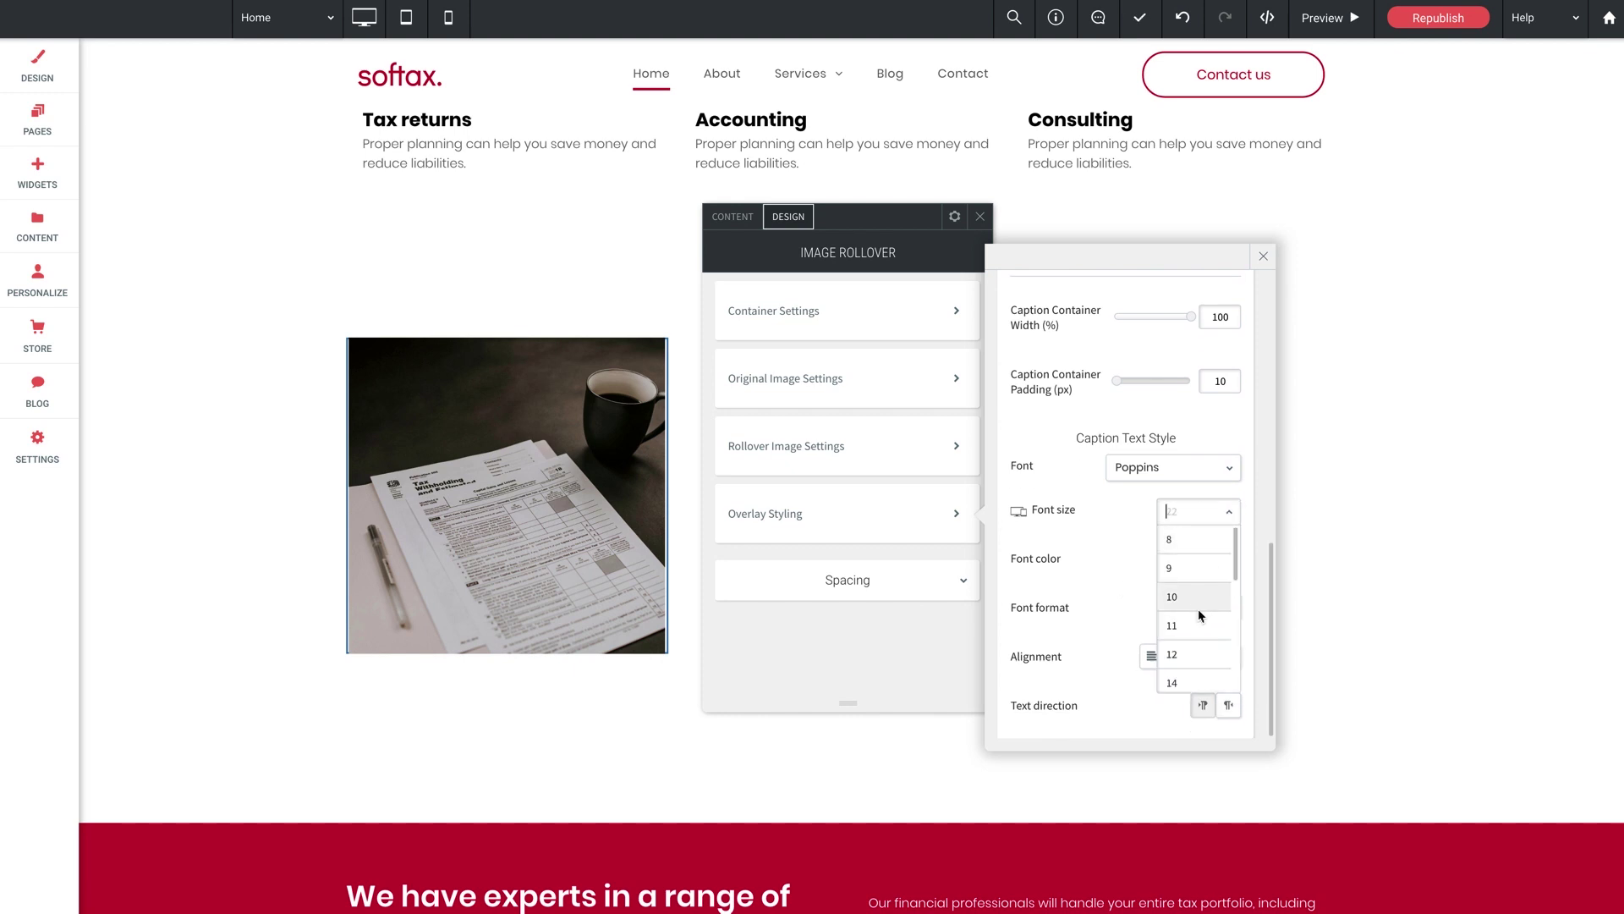
pyautogui.scroll(-2, 1196, 613)
pyautogui.click(1177, 647)
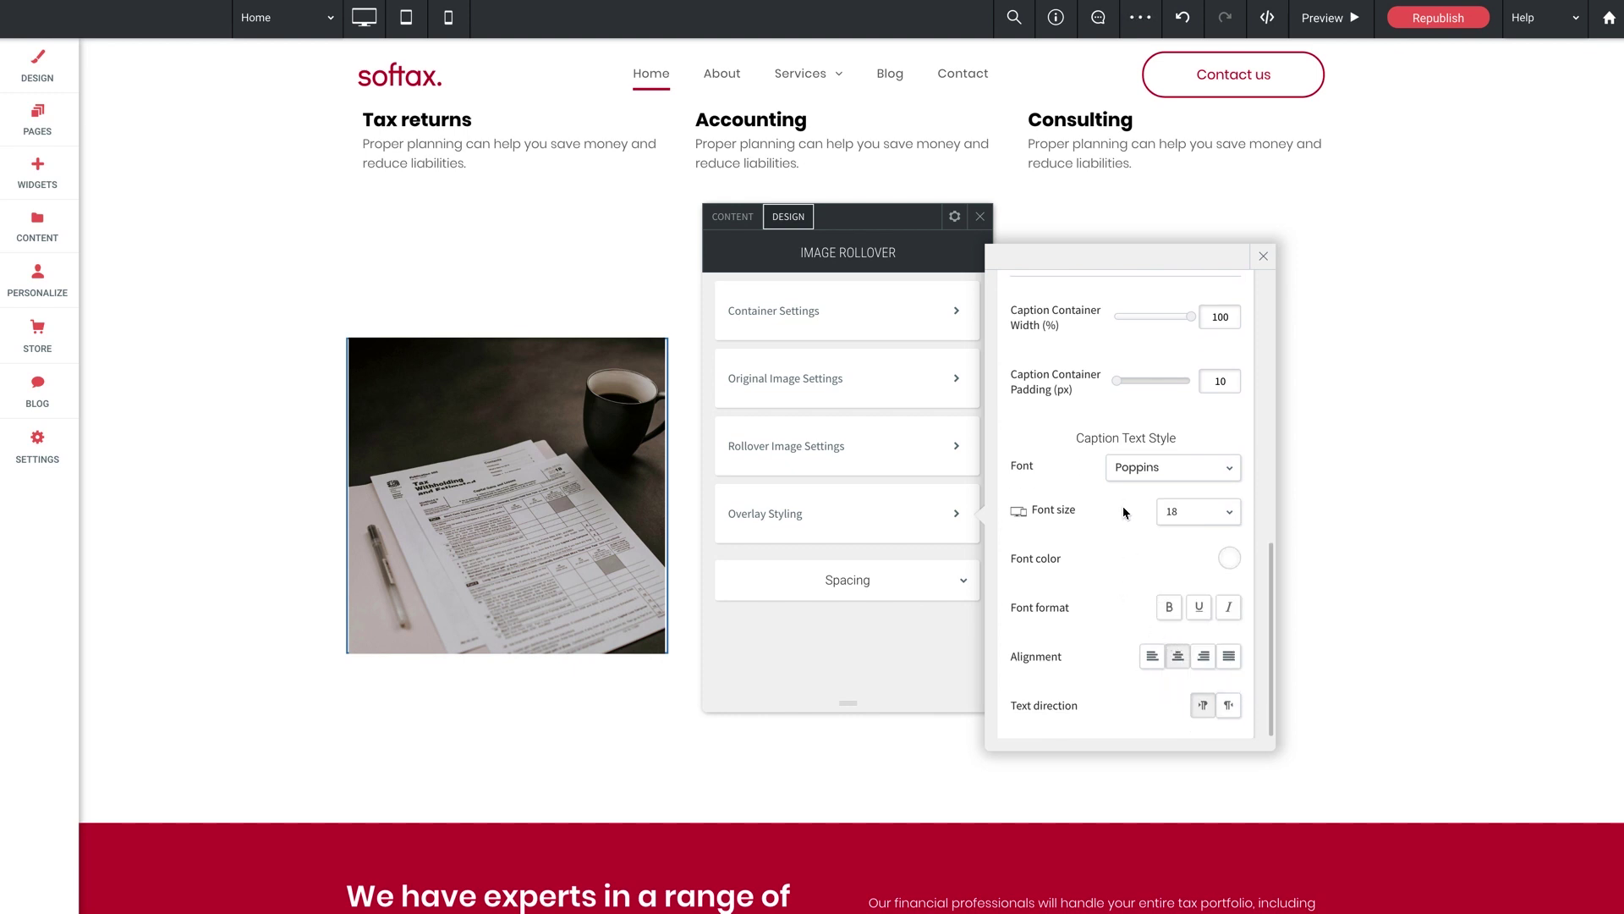
# Give the overlay a black (#000000) background color at 25% opacity and close the widget's settings
pyautogui.scroll(10, 1123, 517)
pyautogui.scroll(-1, 1103, 527)
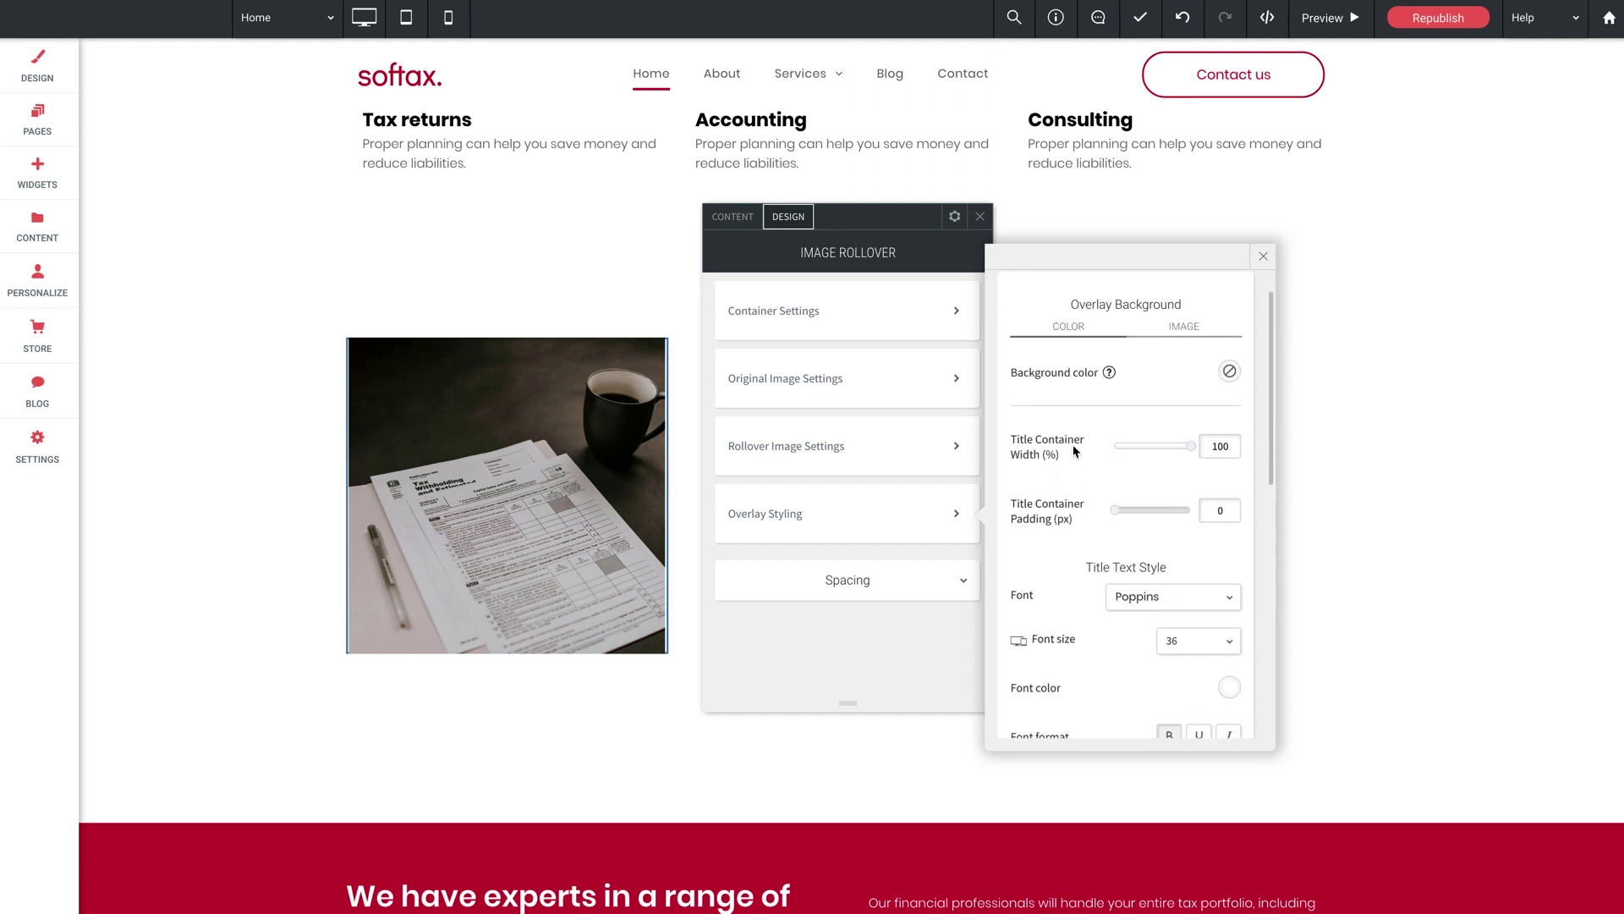
pyautogui.scroll(-1, 1061, 522)
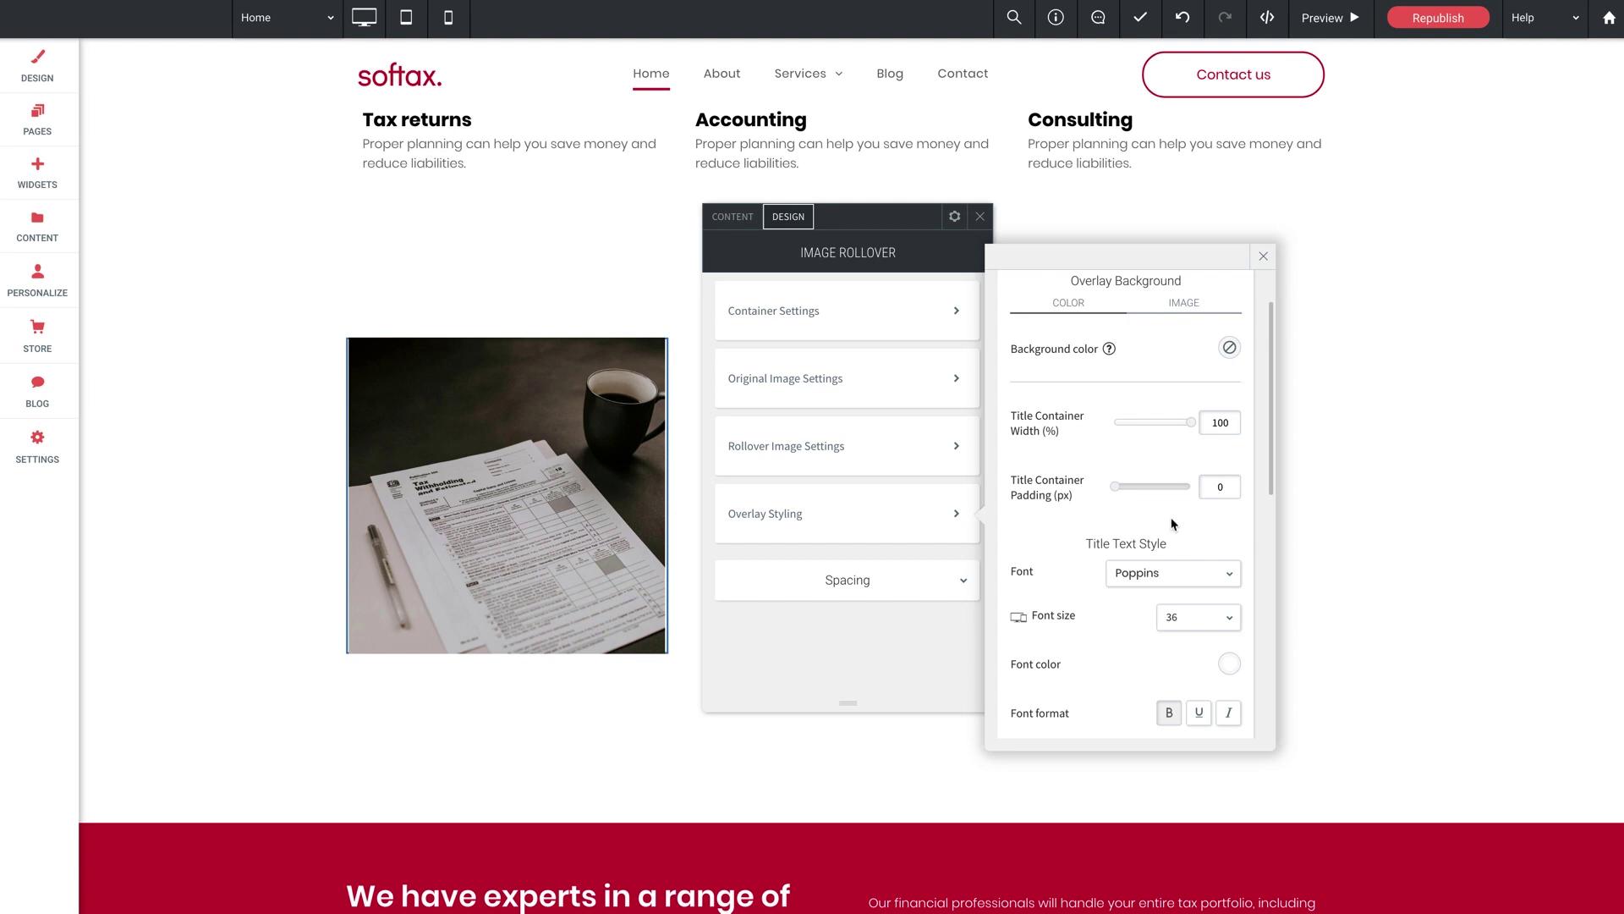
pyautogui.scroll(-6, 1176, 520)
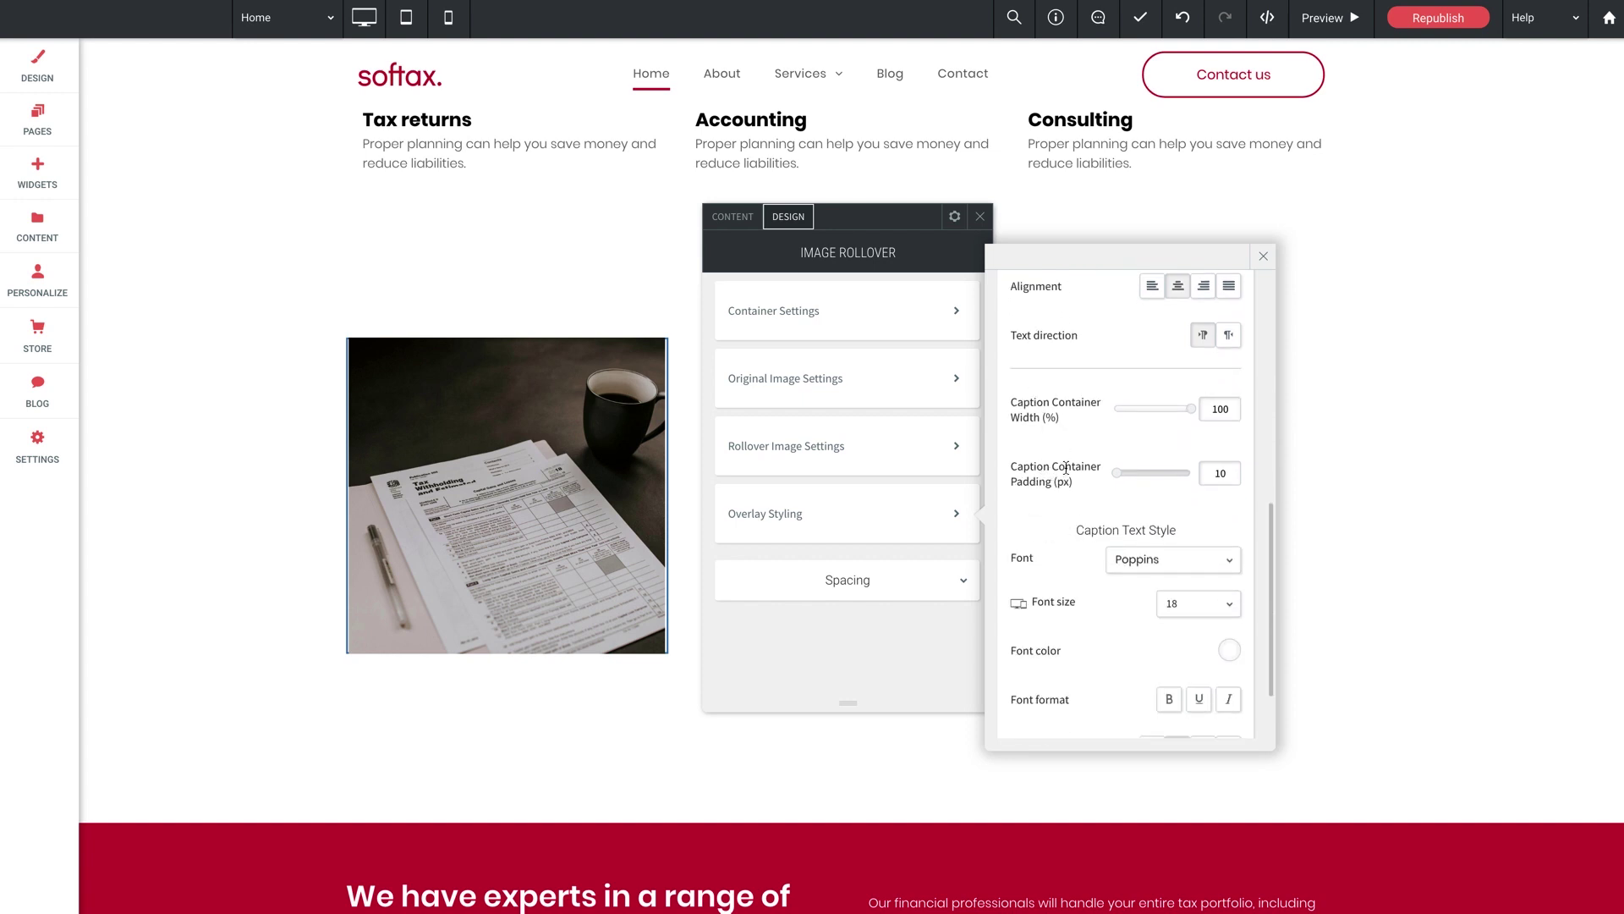
pyautogui.scroll(6, 1066, 467)
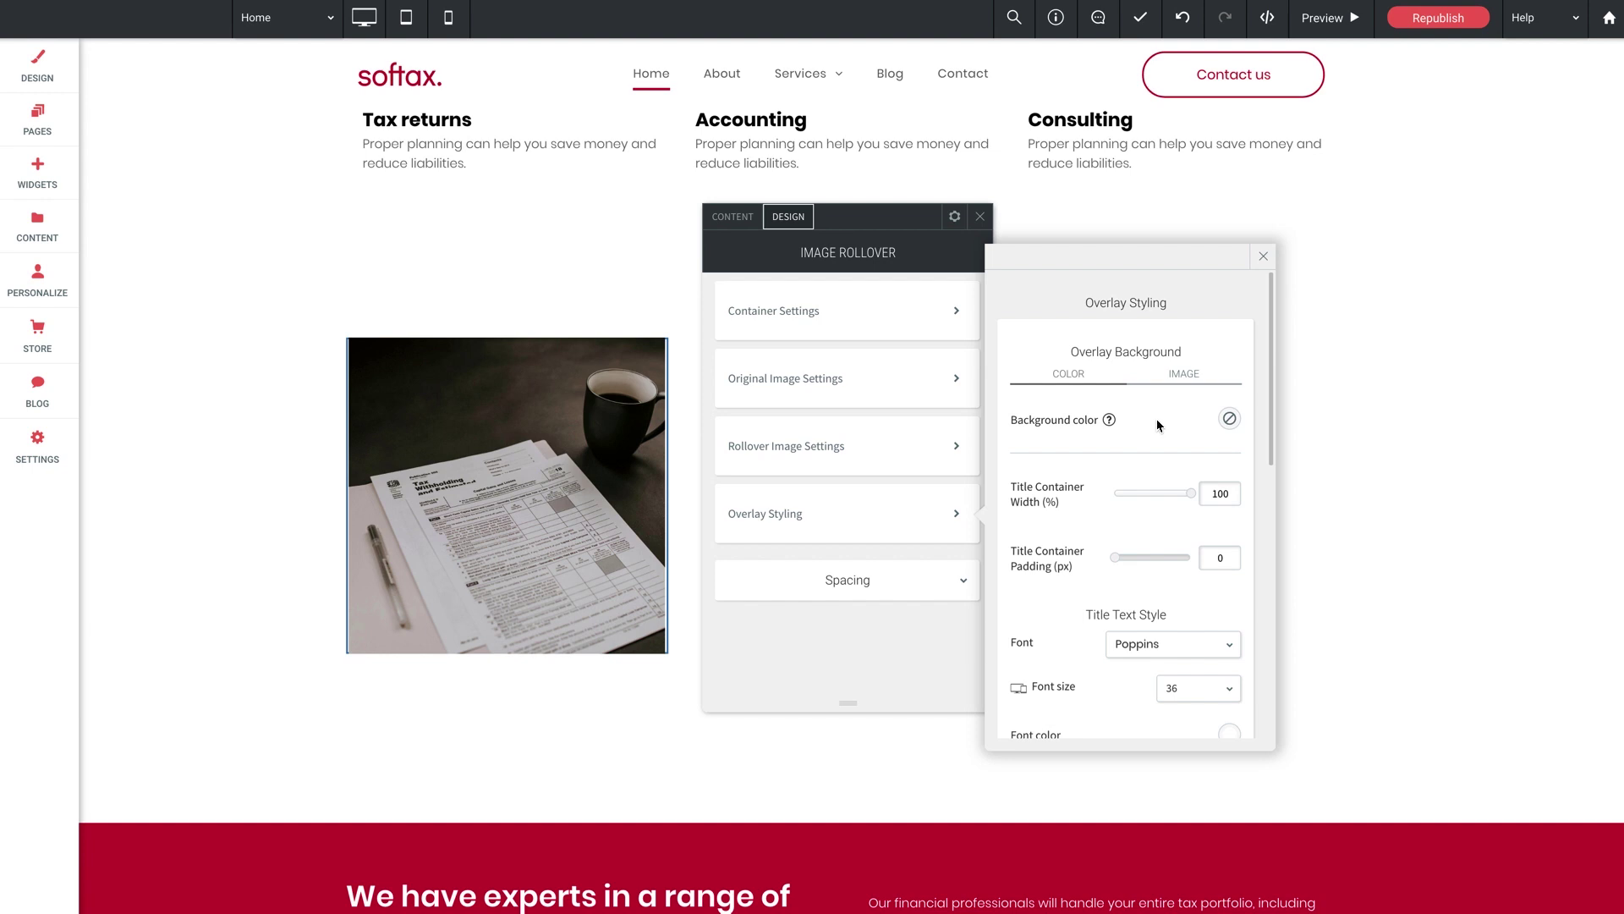
pyautogui.click(1229, 418)
pyautogui.click(1366, 417)
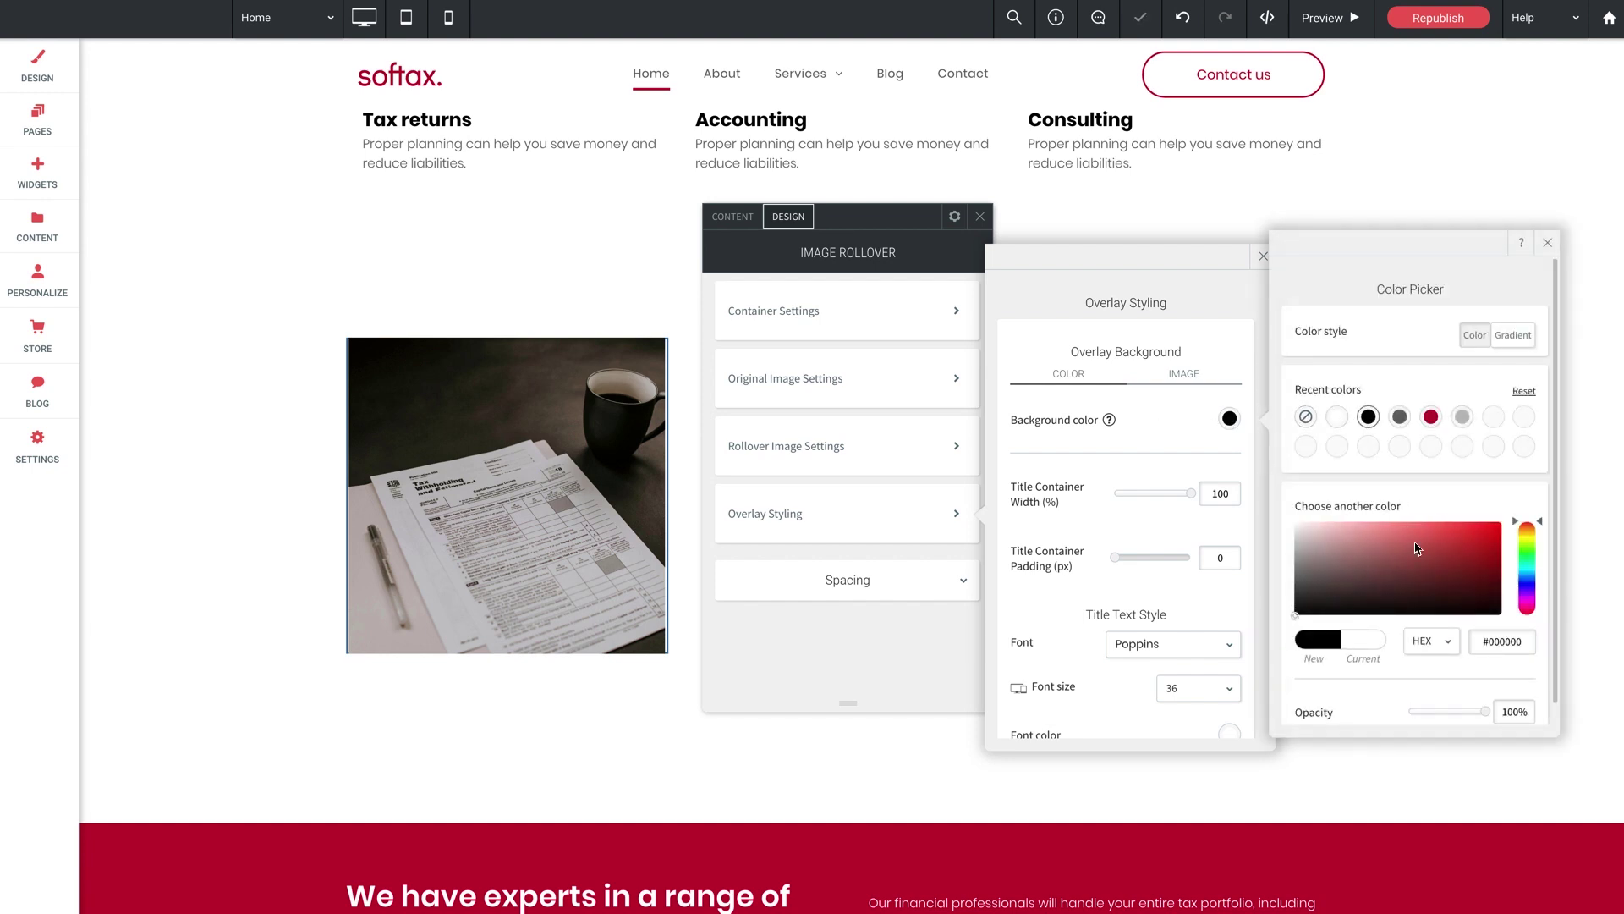
pyautogui.scroll(-1, 1437, 575)
pyautogui.moveTo(1530, 698); pyautogui.dragTo(1497, 692)
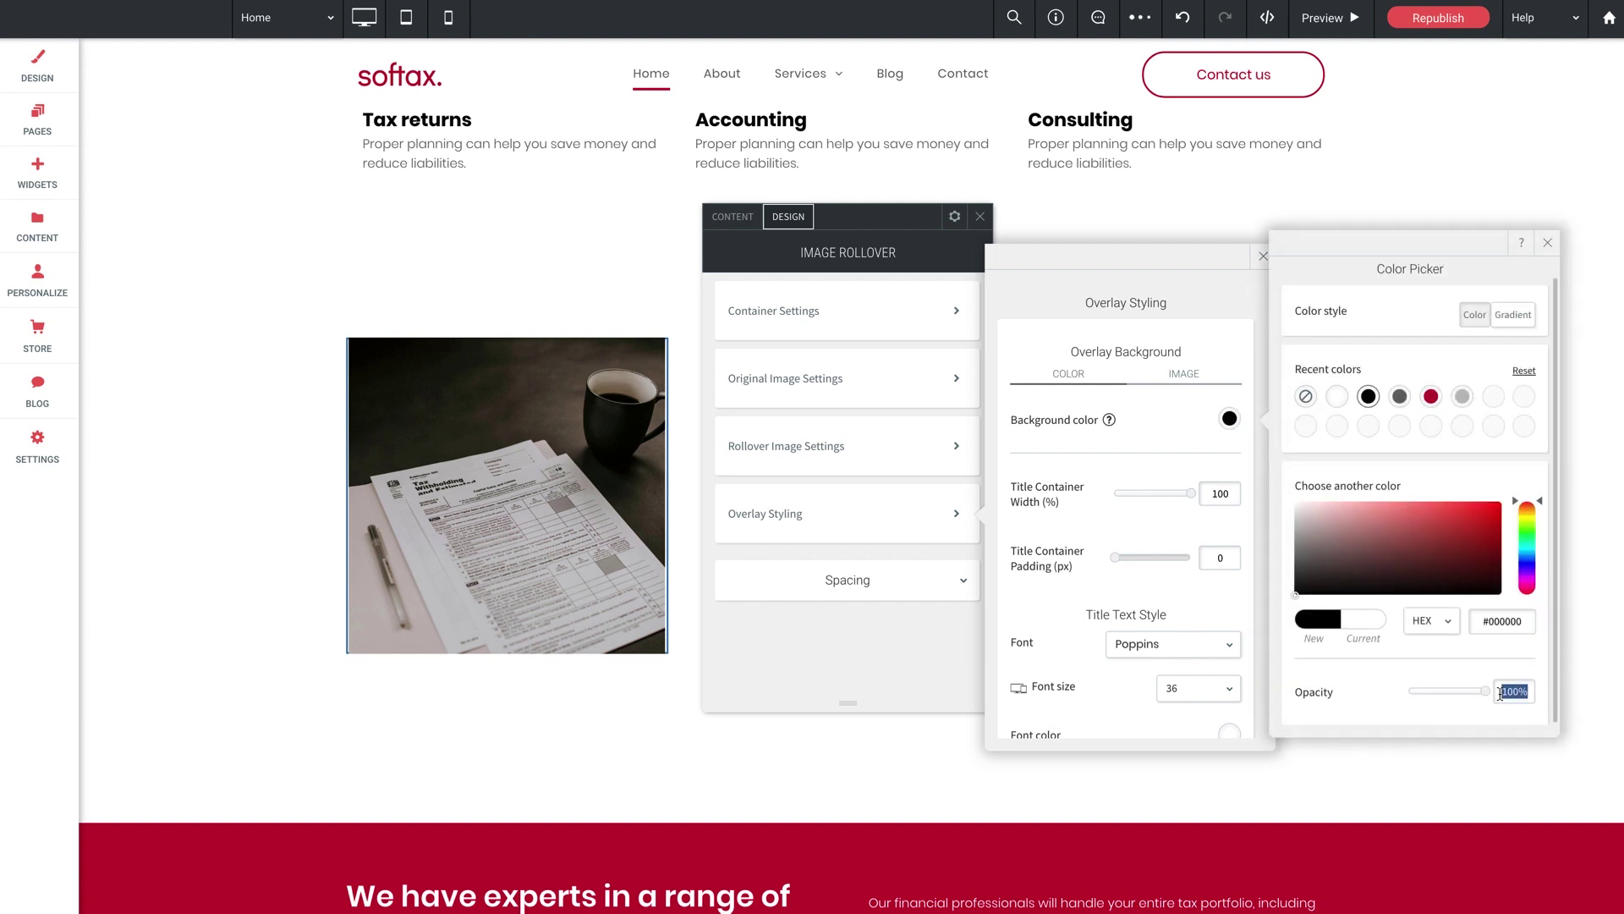
pyautogui.write('25')
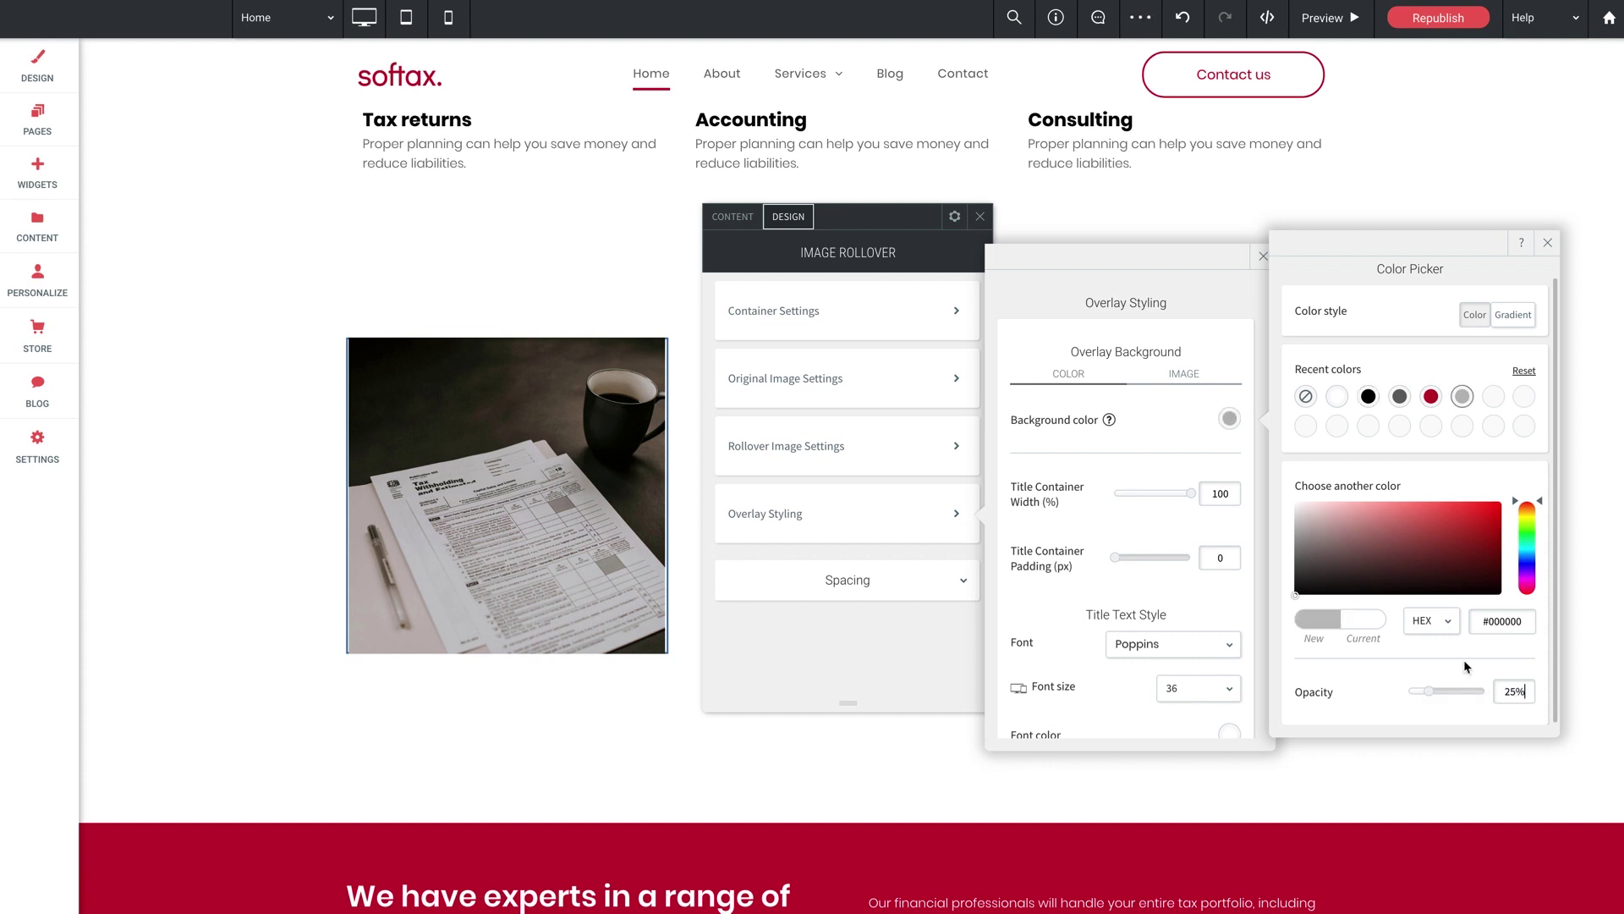
pyautogui.click(1546, 249)
pyautogui.click(1263, 256)
pyautogui.click(980, 216)
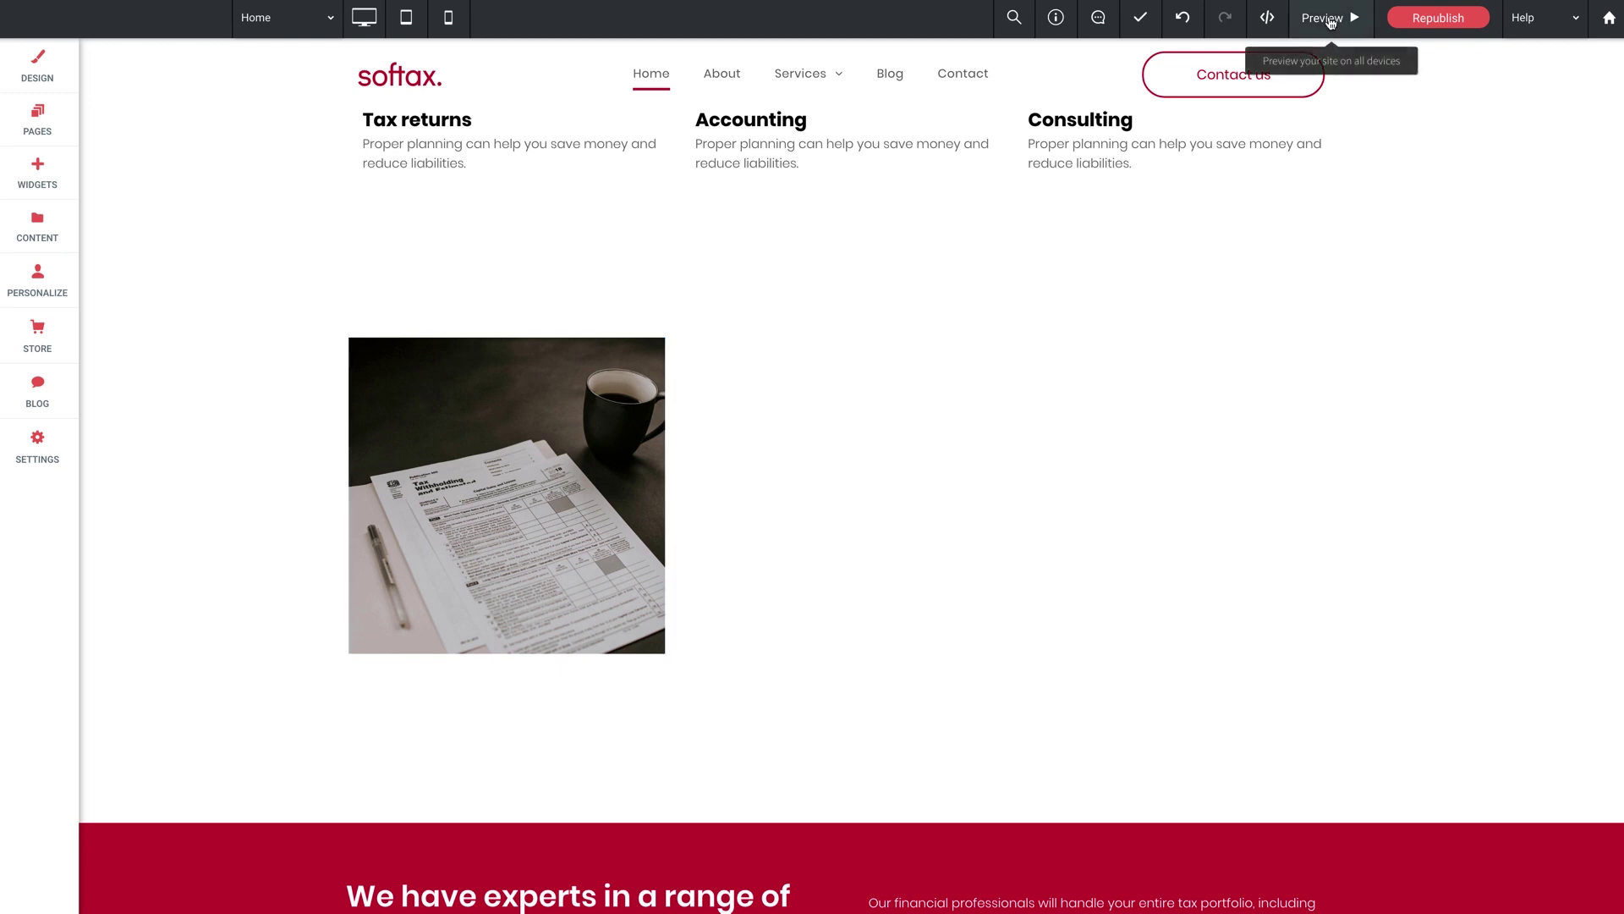
# Preview the page to check the styled rollover overlay on the tax form image, and return to the editor
pyautogui.click(1330, 21)
pyautogui.moveTo(535, 491)
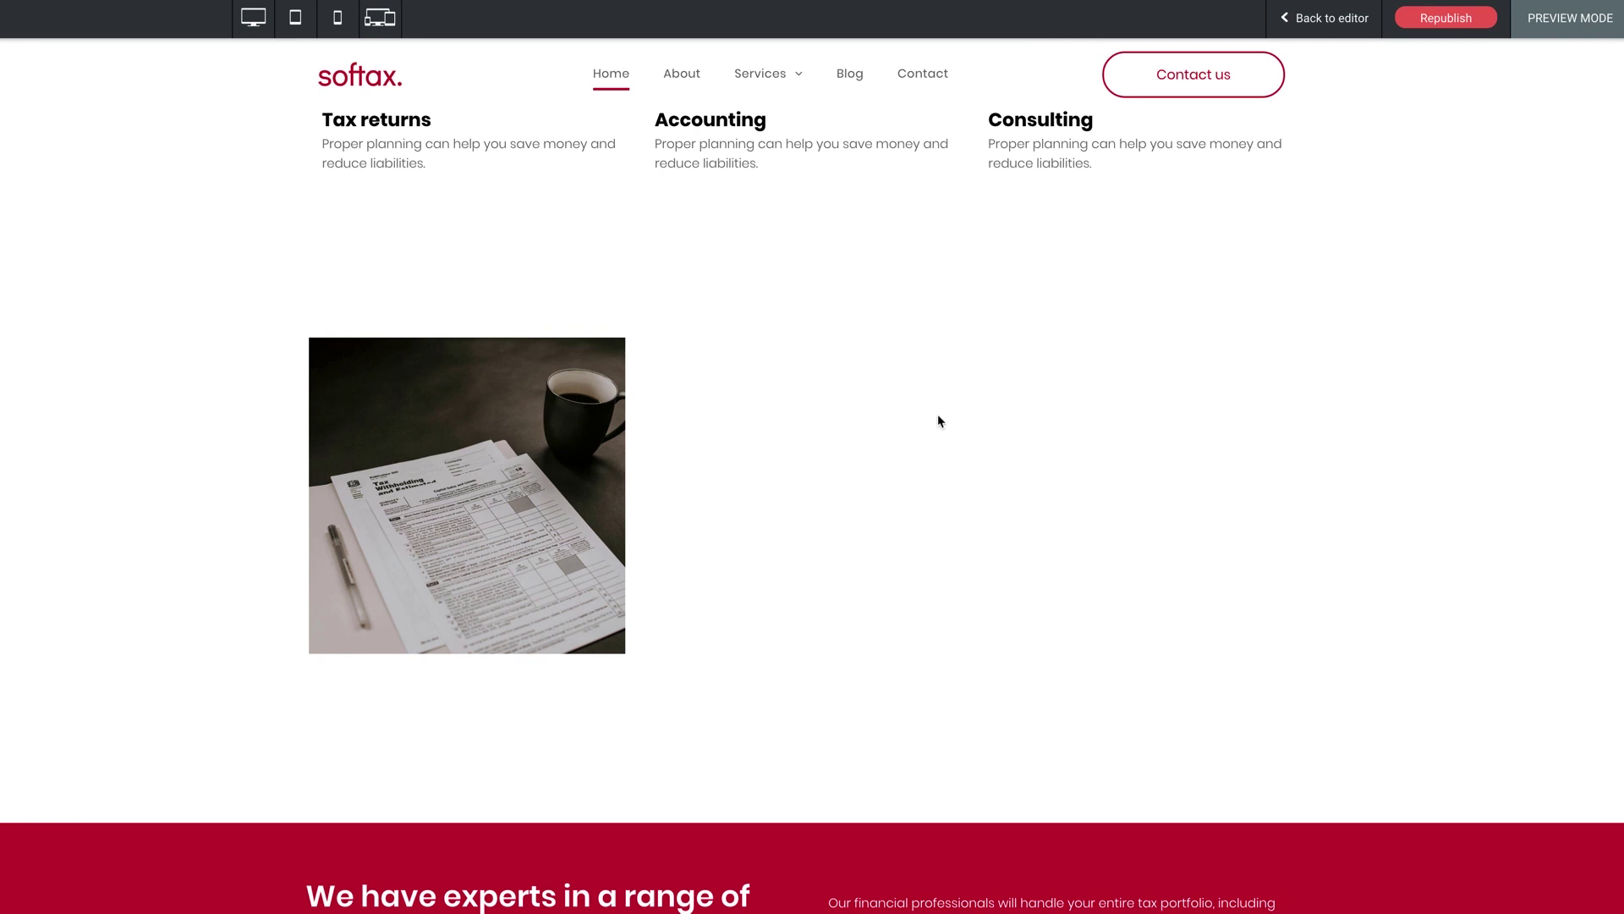
pyautogui.click(1325, 18)
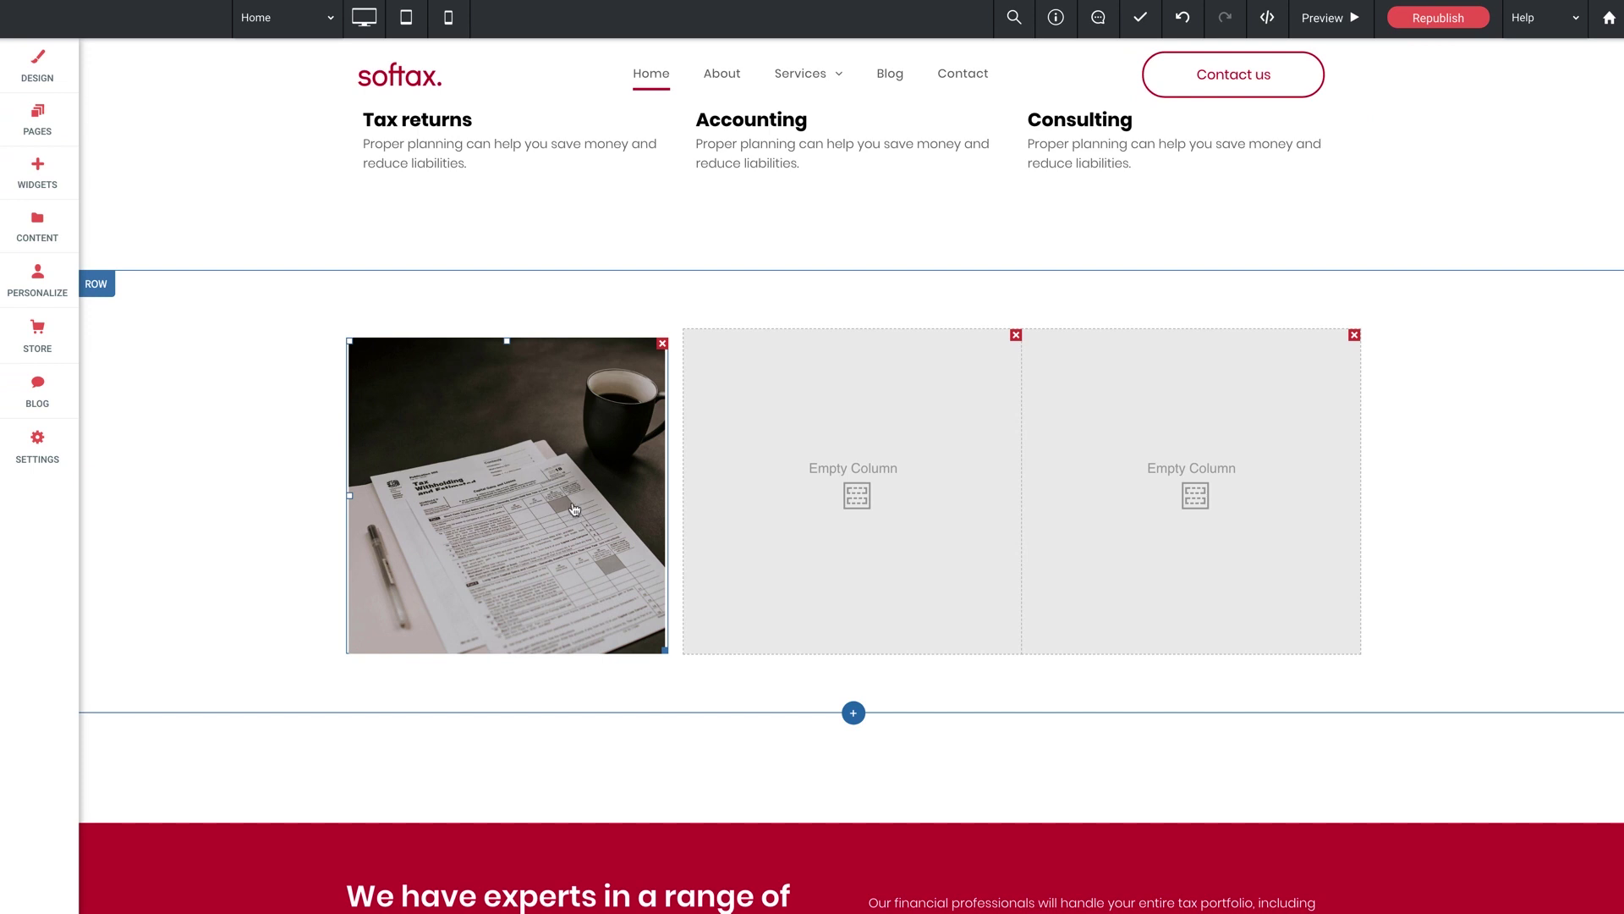
# Copy the finished Image Rollover widget and paste it into the empty middle column of the row
pyautogui.rightClick(545, 467)
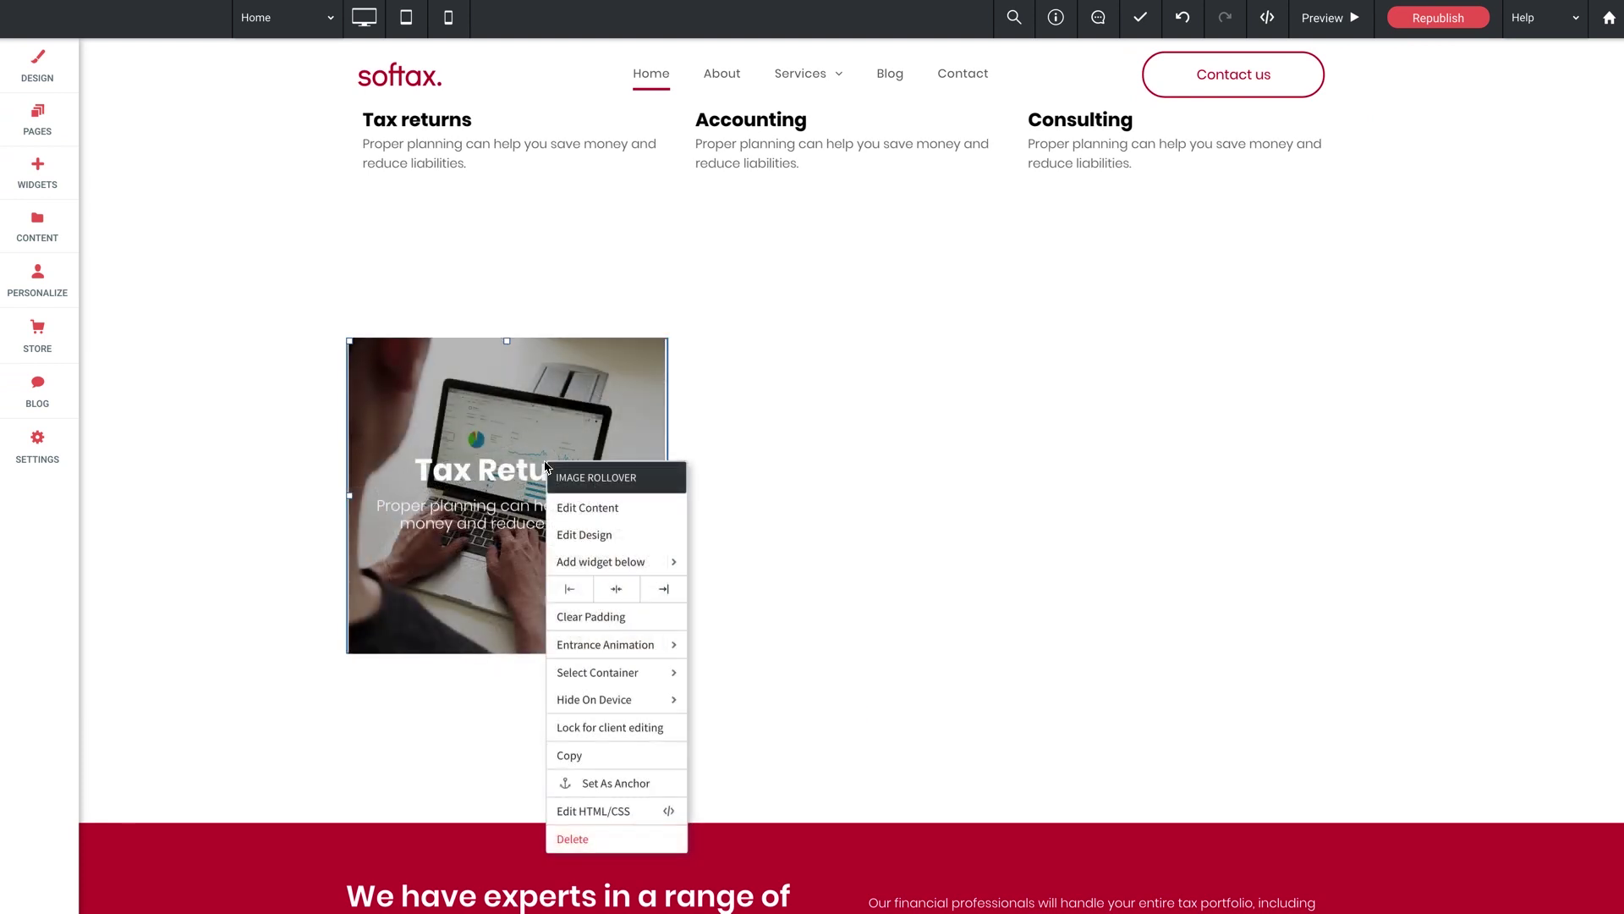
pyautogui.click(575, 757)
pyautogui.moveTo(759, 569)
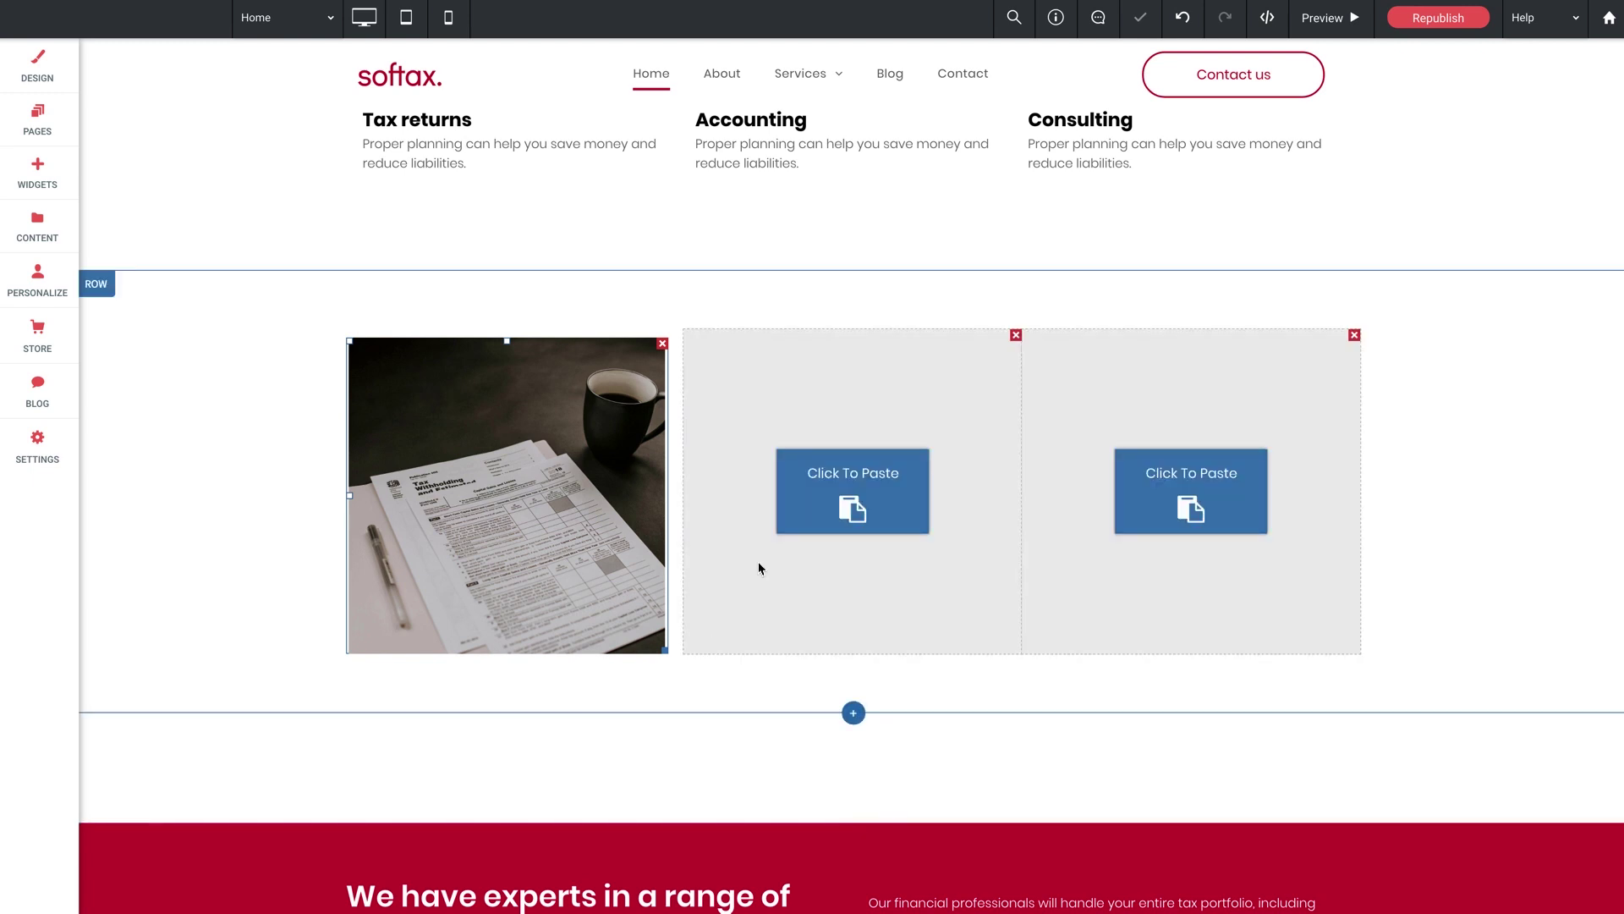
pyautogui.click(847, 478)
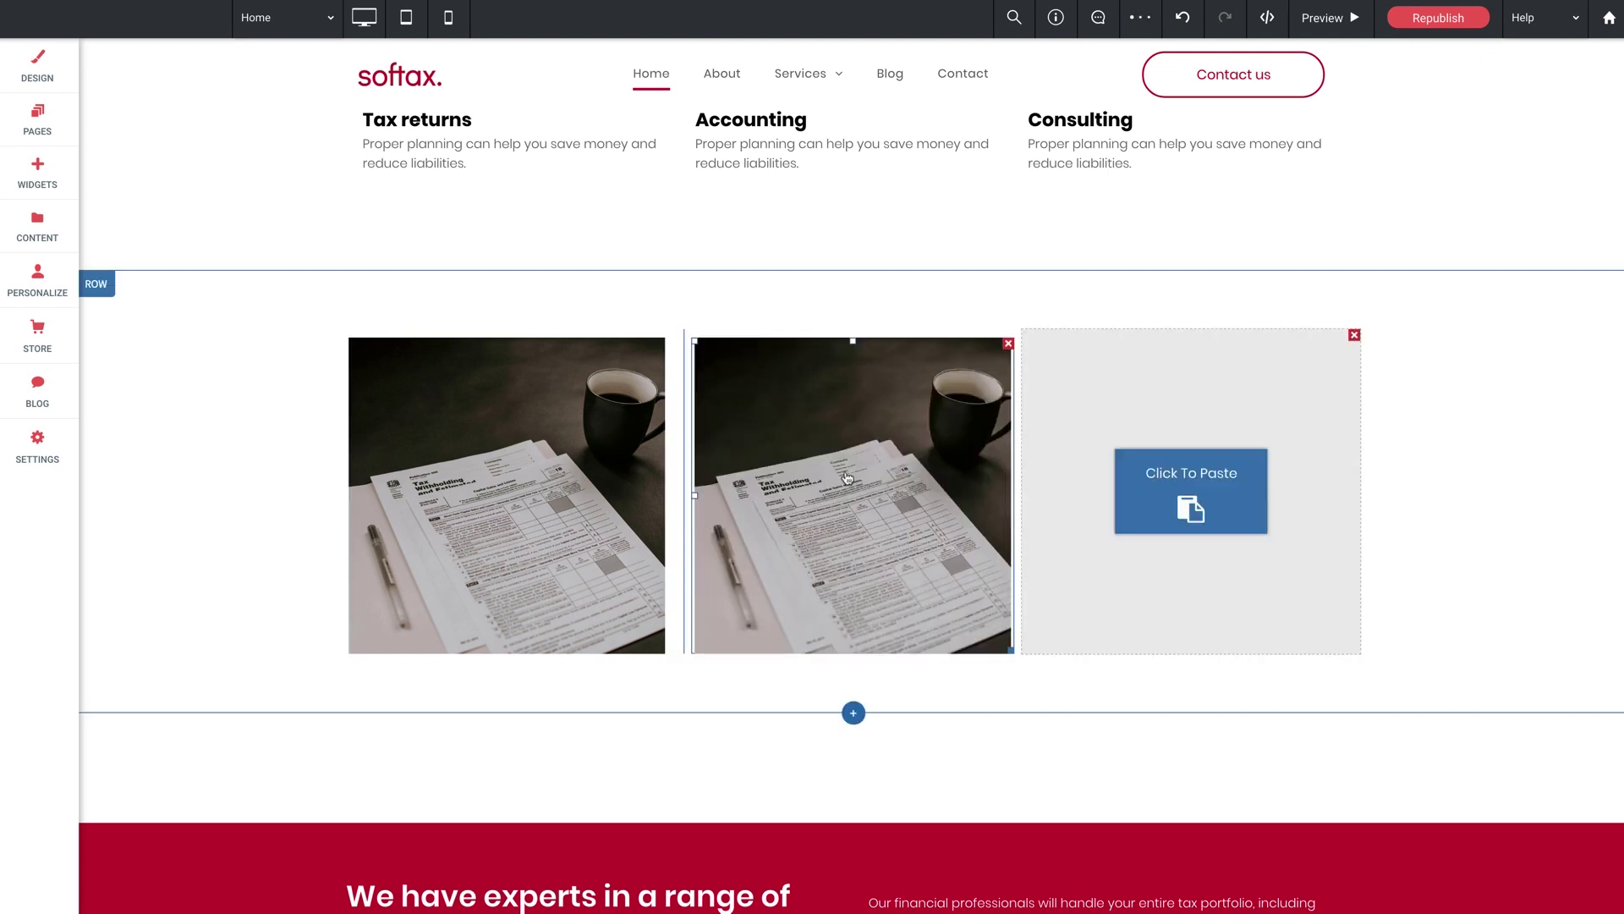
# Replace the middle widget's original image with the photo of a woman facing two colleagues in a meeting
pyautogui.click(846, 478)
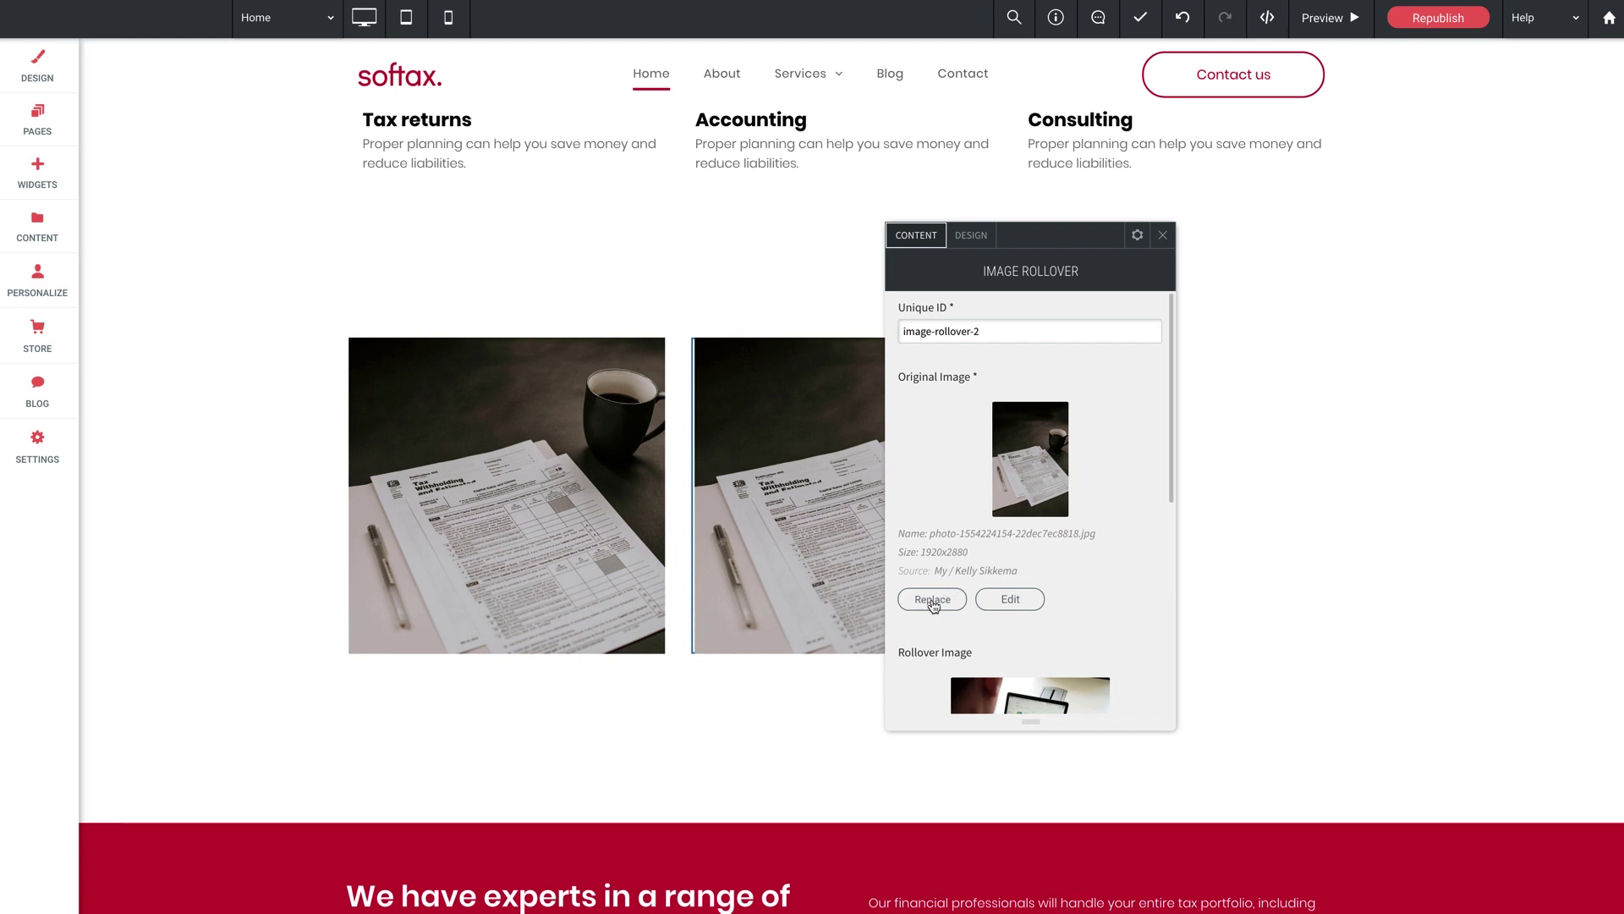
pyautogui.click(926, 602)
pyautogui.click(1355, 525)
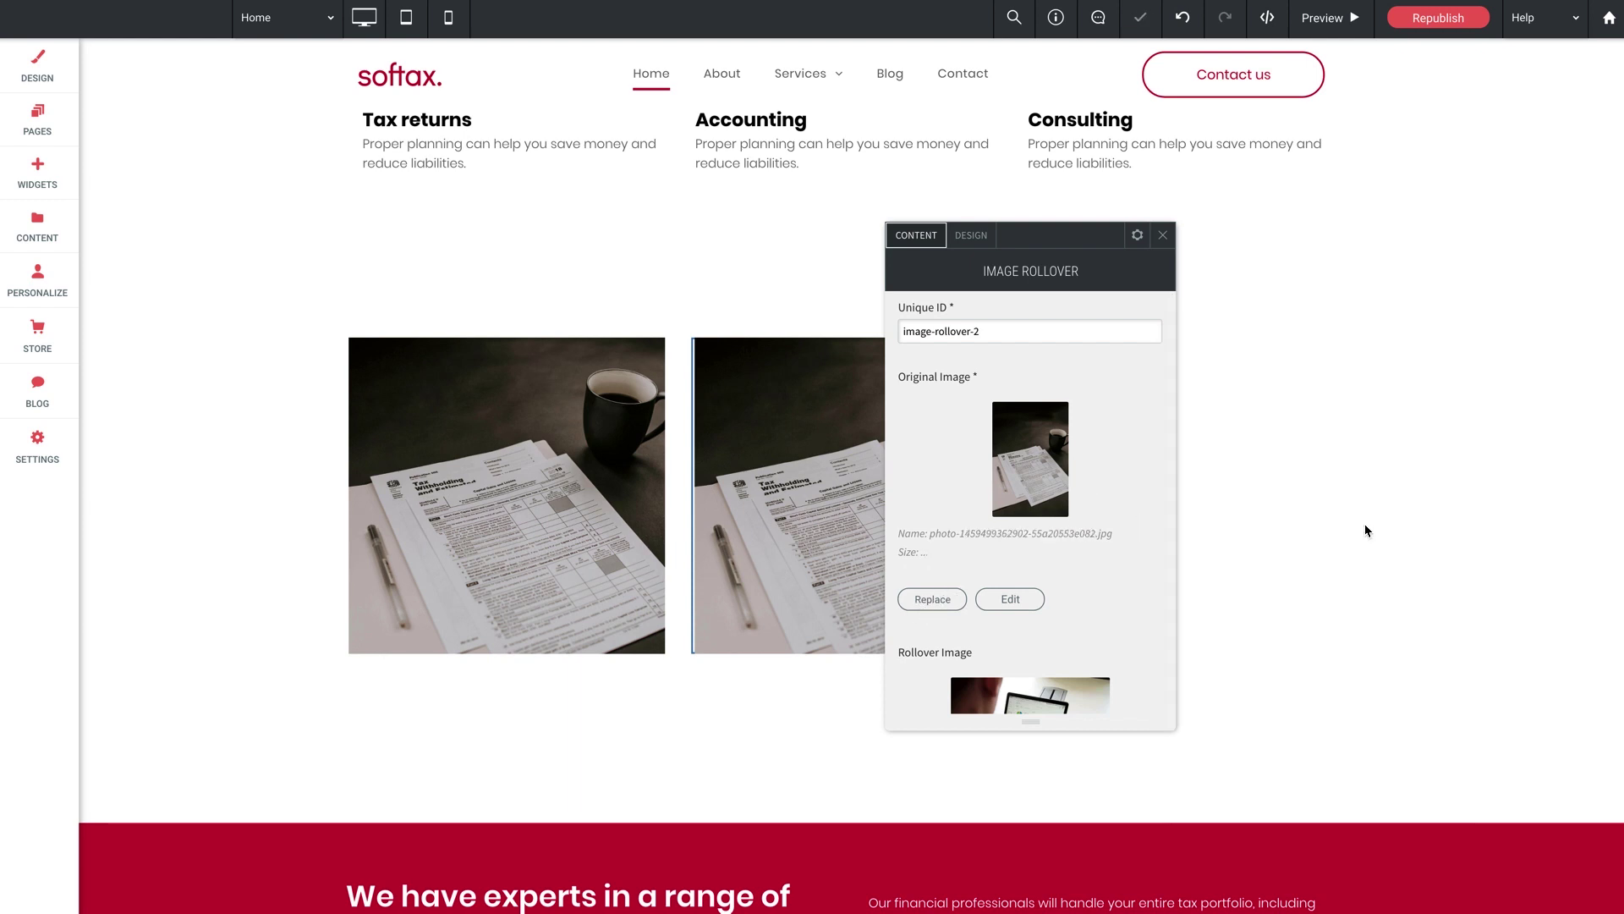
# Replace the middle widget's rollover image with the free photo of a hand writing on paper and close its settings
pyautogui.scroll(-2, 1137, 592)
pyautogui.scroll(-1, 1136, 593)
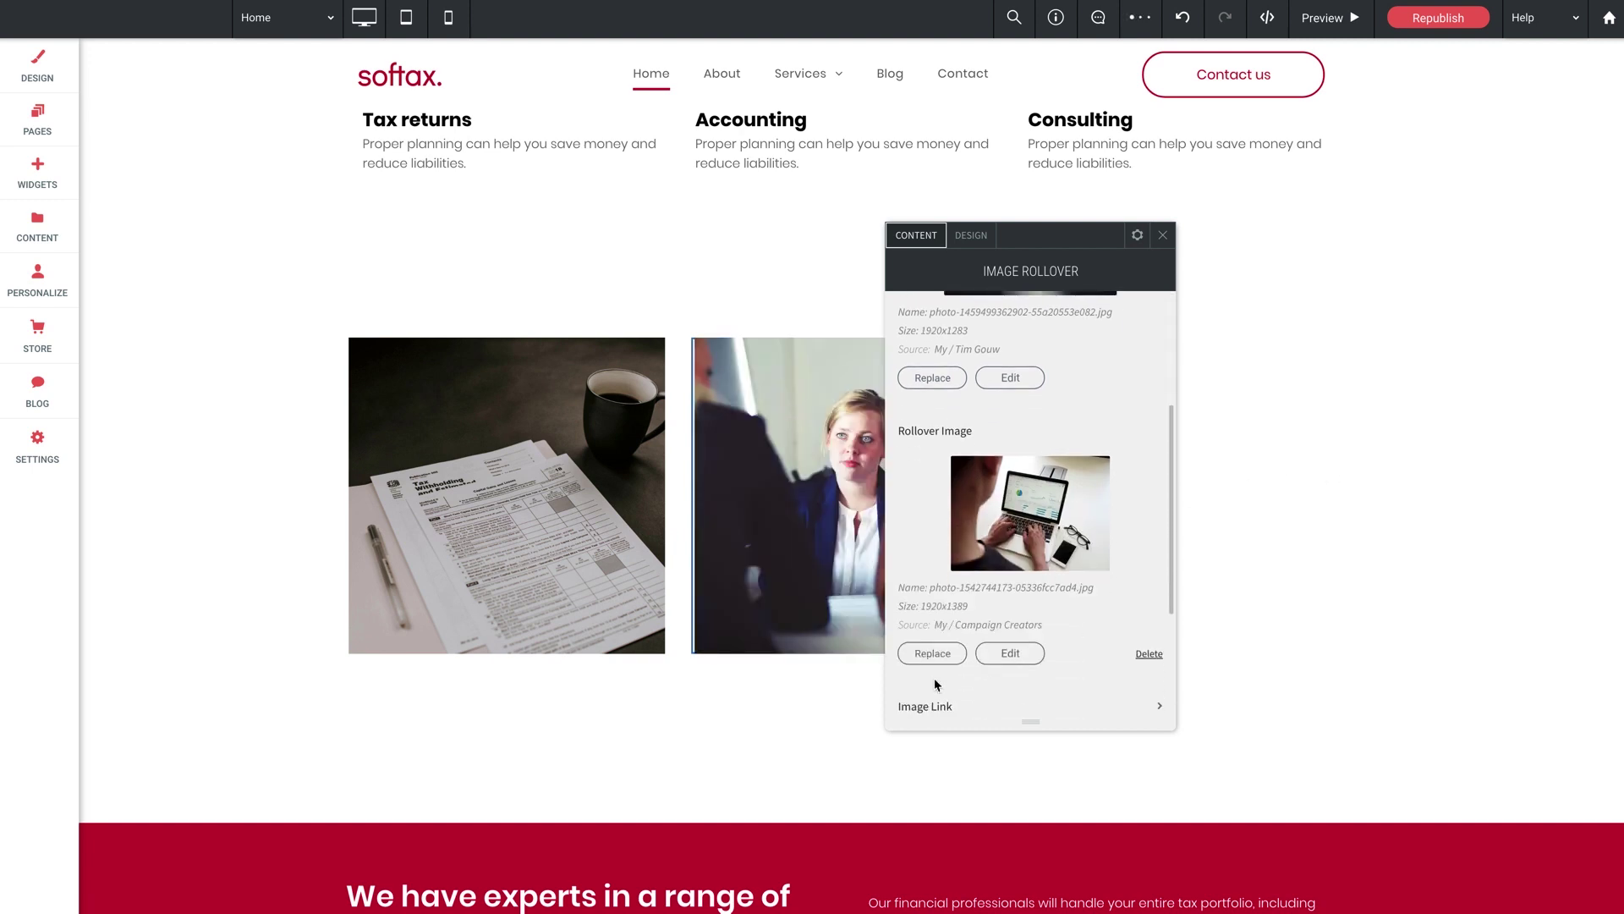
pyautogui.click(932, 653)
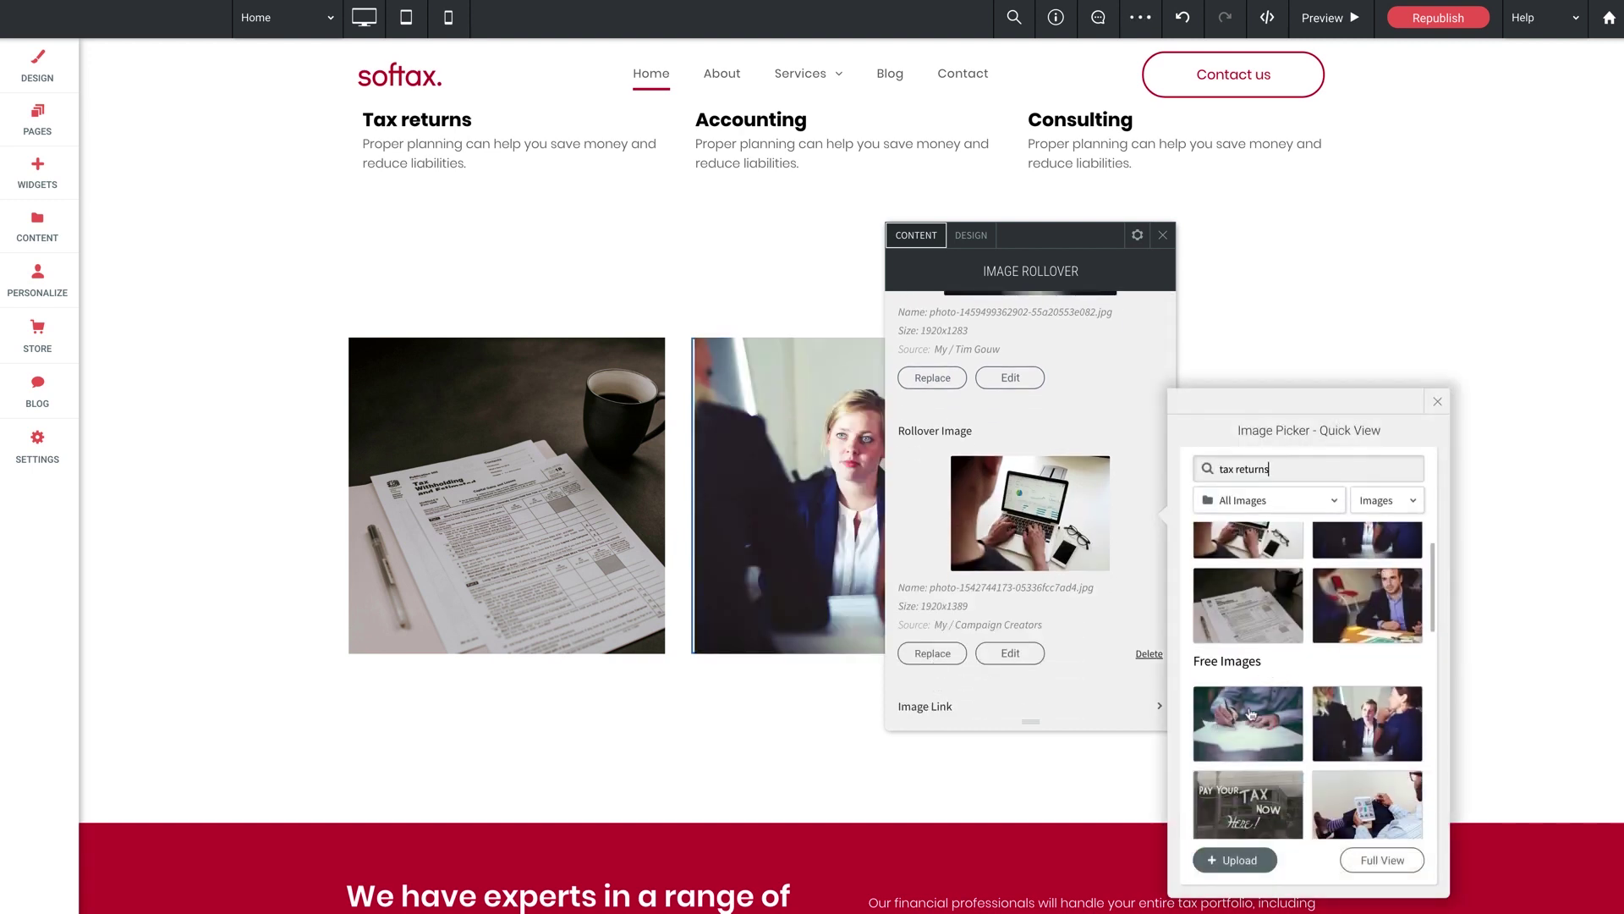
pyautogui.click(1249, 721)
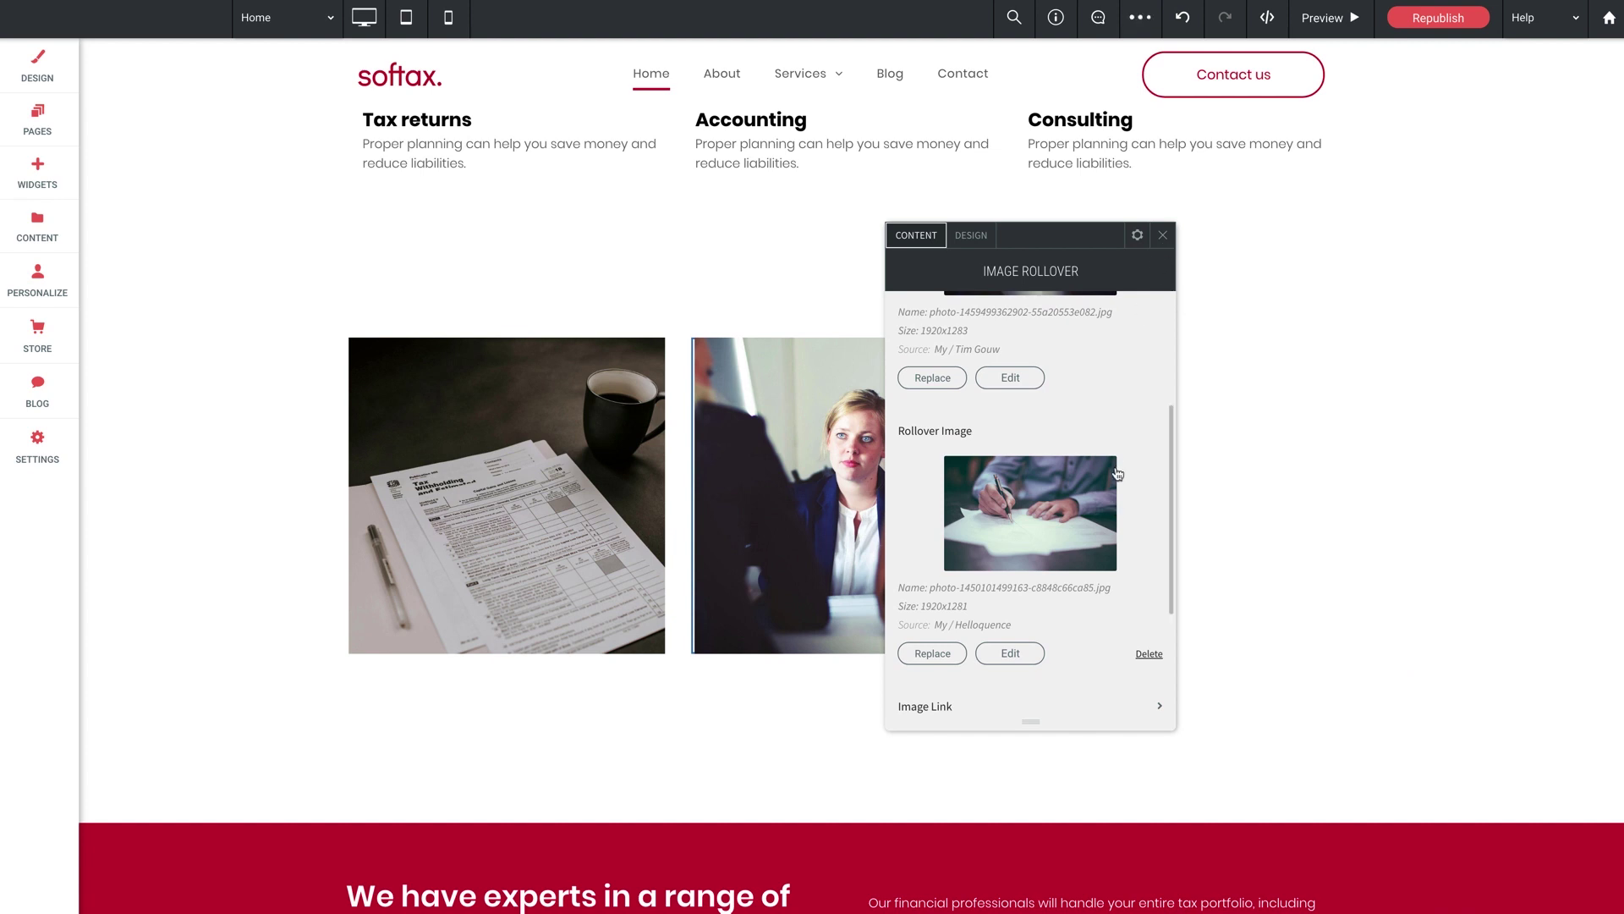
pyautogui.scroll(5, 1116, 471)
pyautogui.click(1164, 235)
# Copy the description text of the "Accounting" image from the photo gallery's image settings and close the gallery editor
pyautogui.scroll(4, 1036, 341)
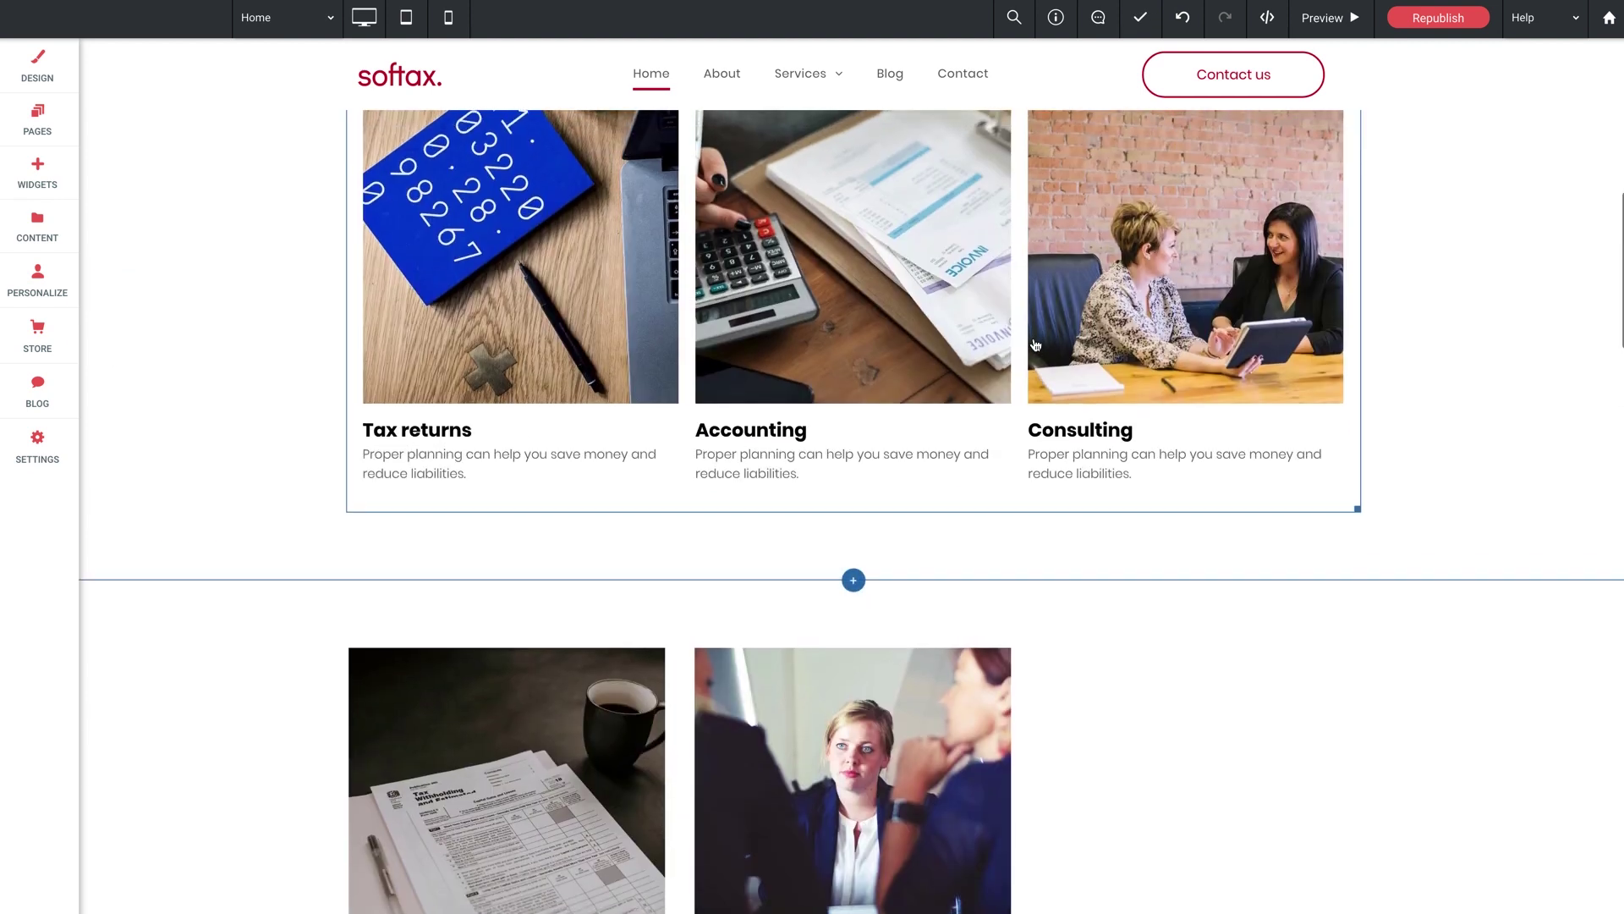
pyautogui.click(849, 318)
pyautogui.click(265, 370)
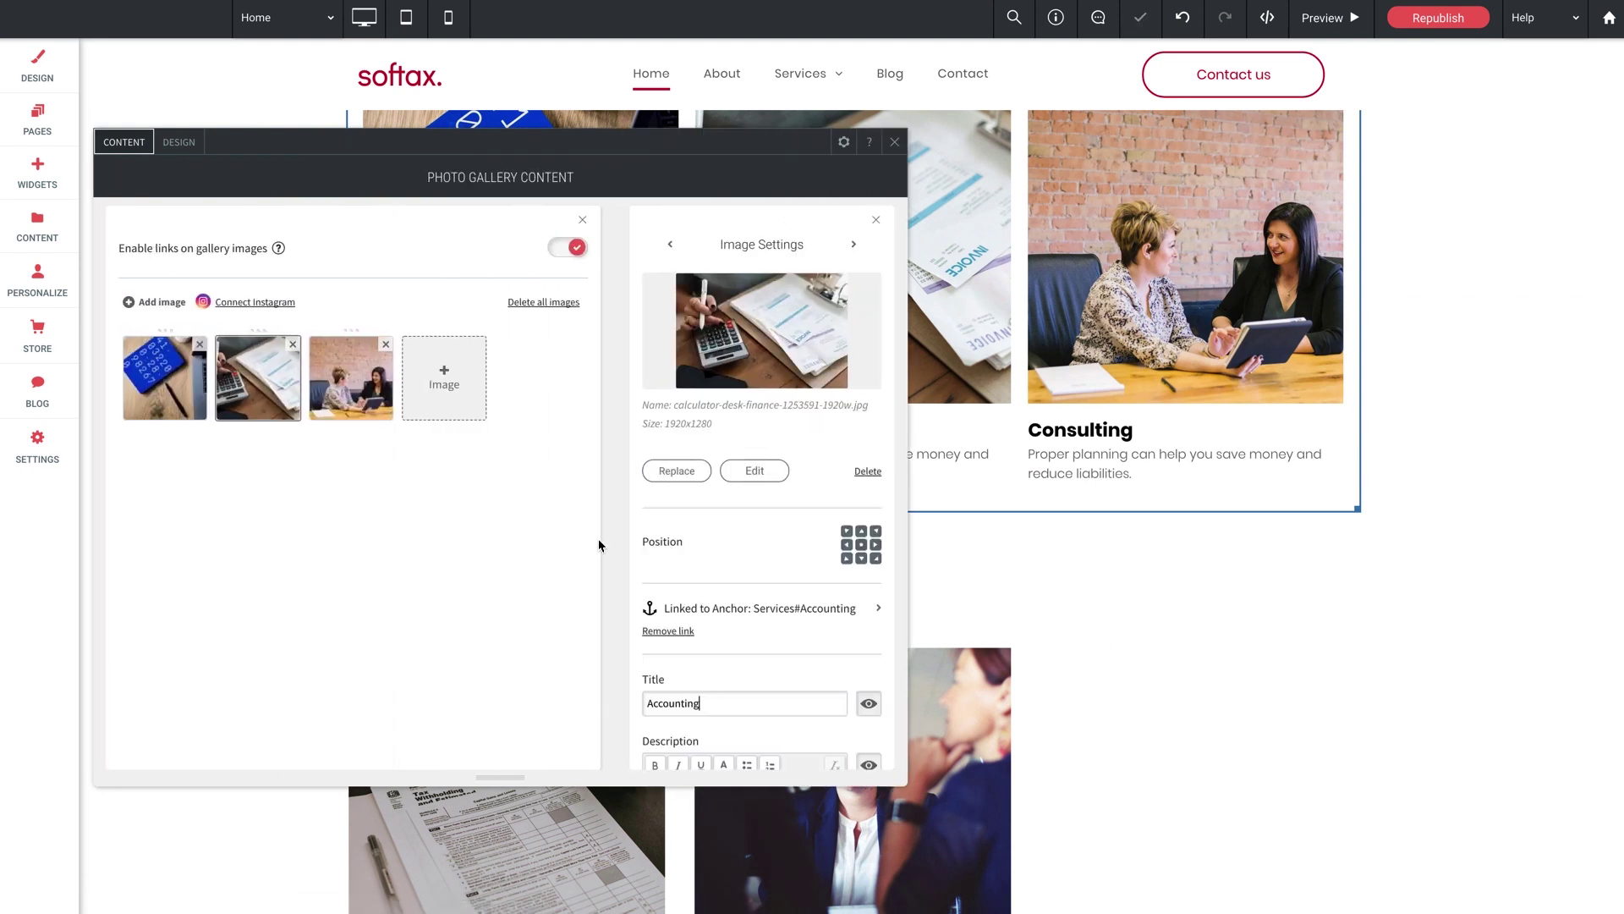
pyautogui.scroll(-3, 719, 575)
pyautogui.tripleClick(709, 536)
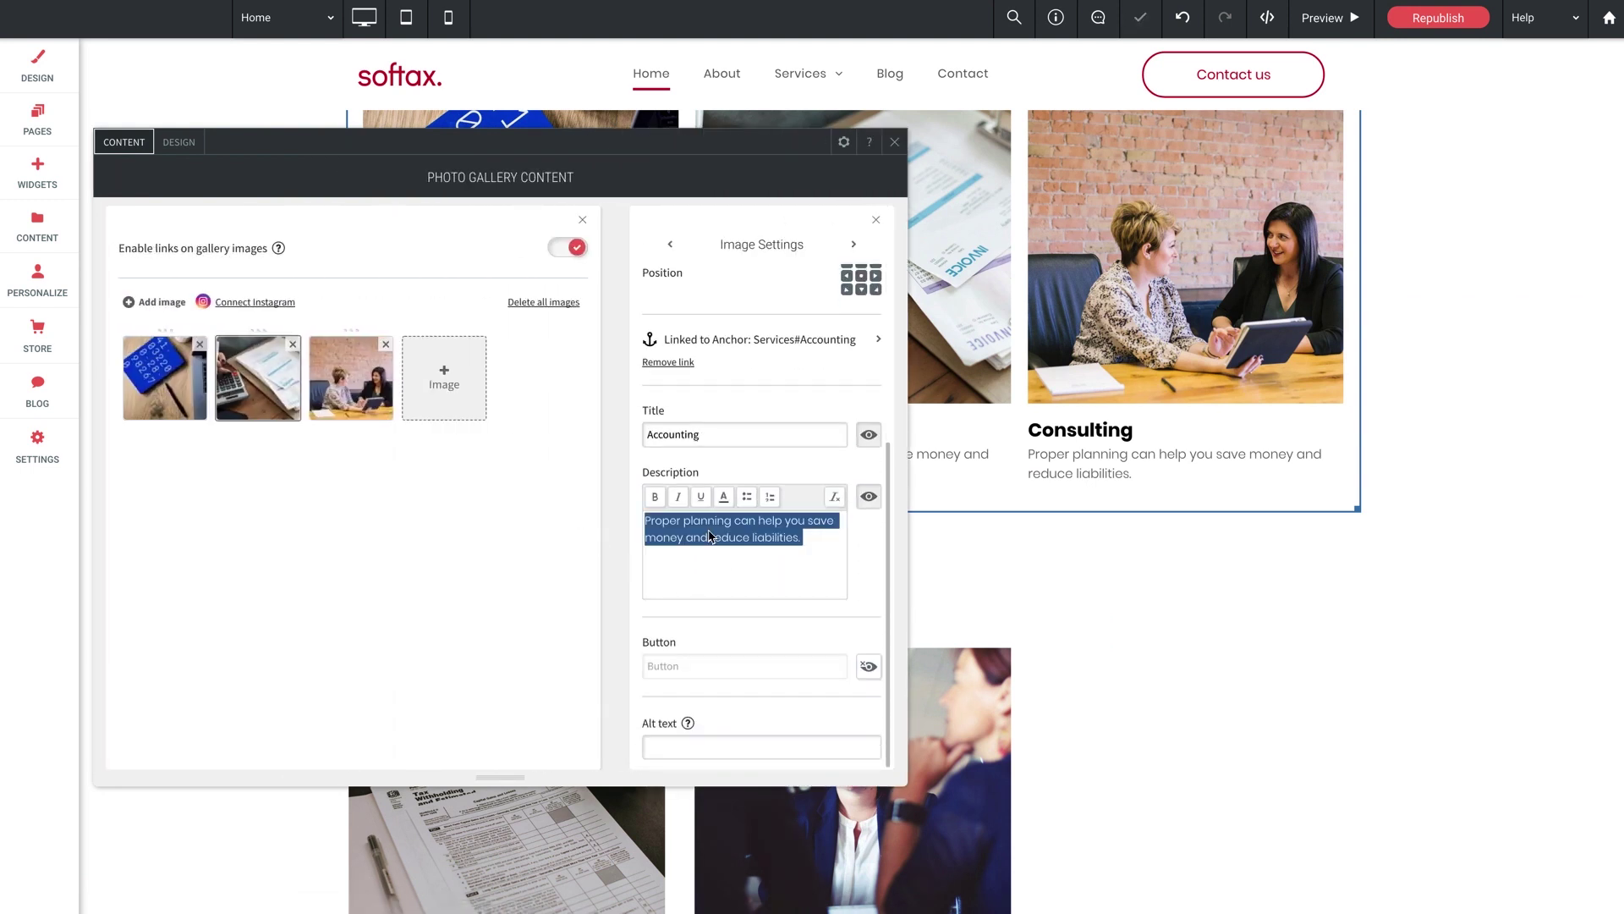
pyautogui.click(895, 143)
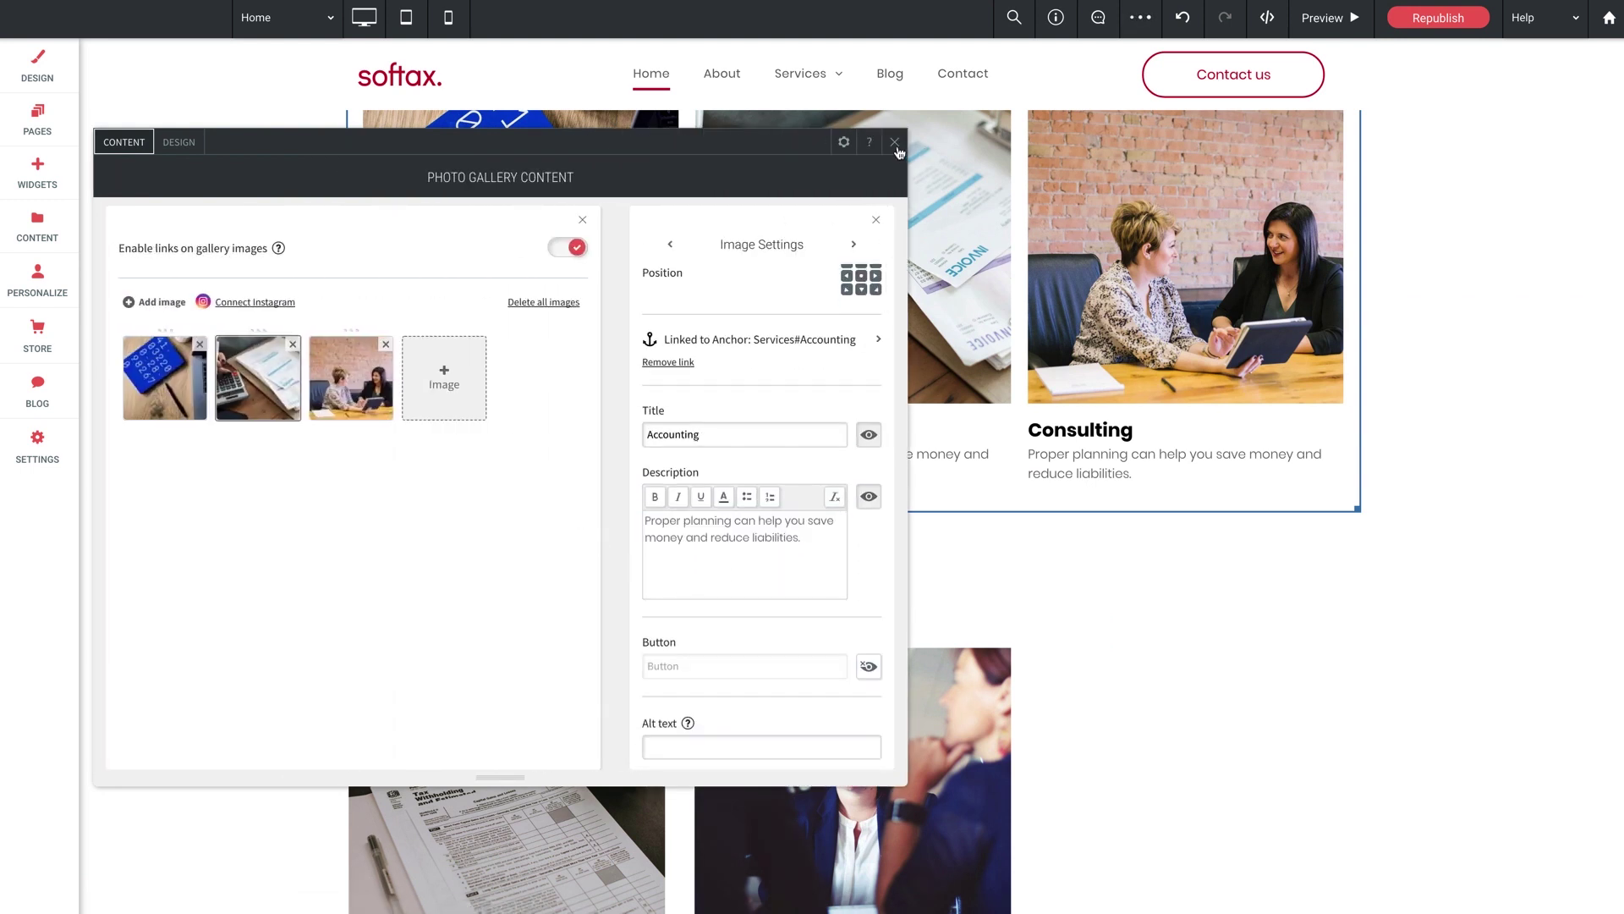
# Set the overlay title to "Accounting" in the middle Image Rollover widget's text overlay settings and close those settings
pyautogui.scroll(-3, 1116, 599)
pyautogui.click(853, 550)
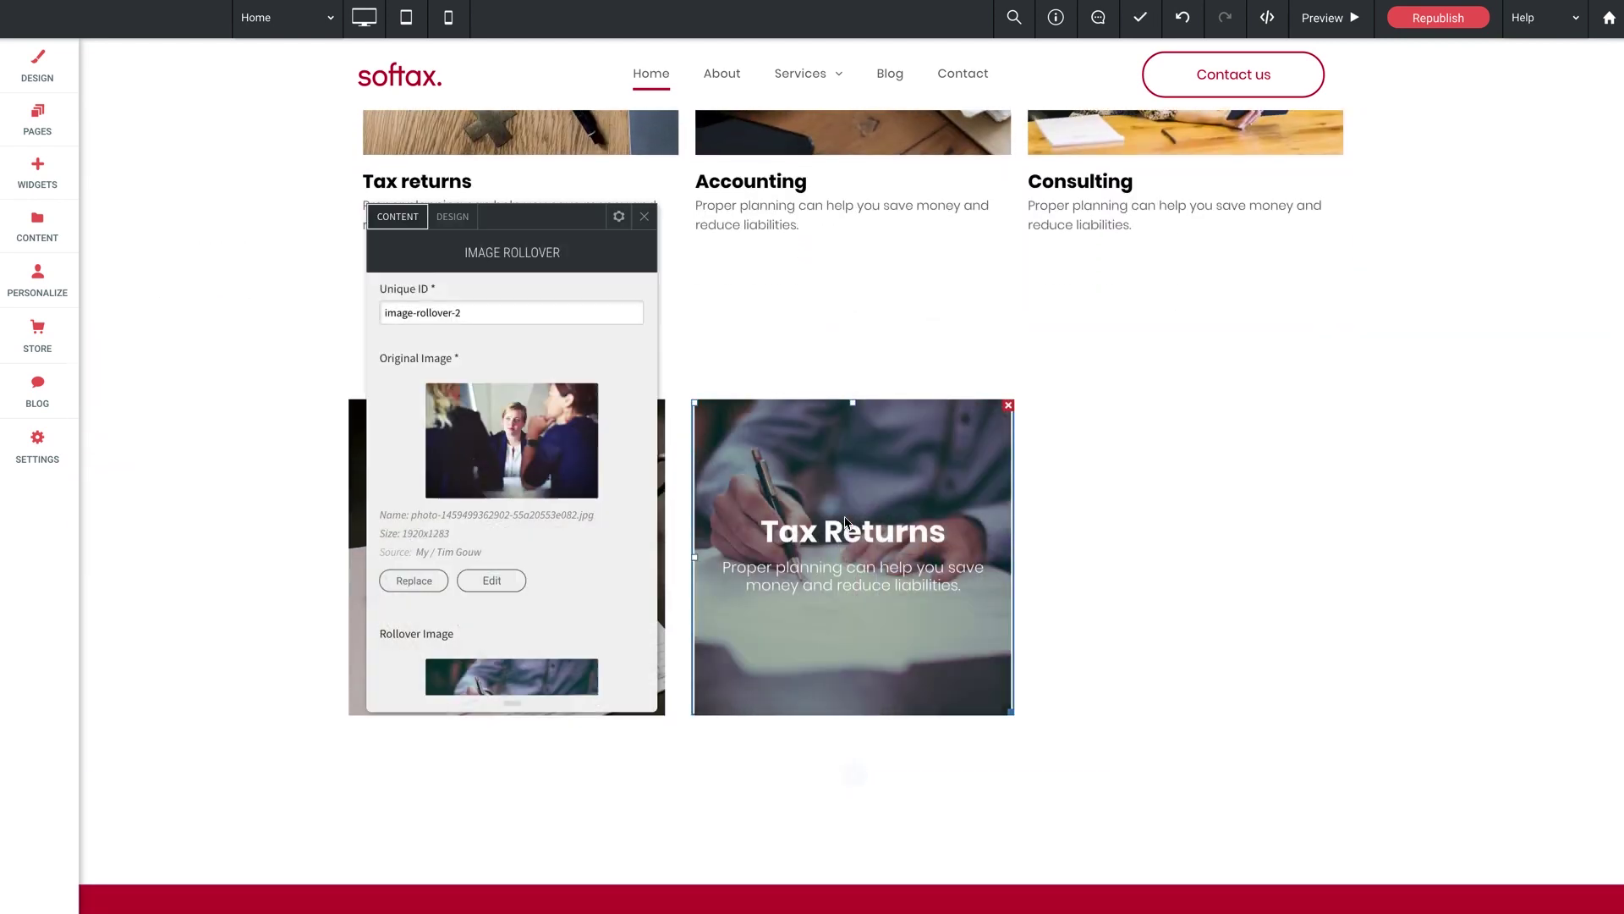
pyautogui.scroll(-5, 545, 564)
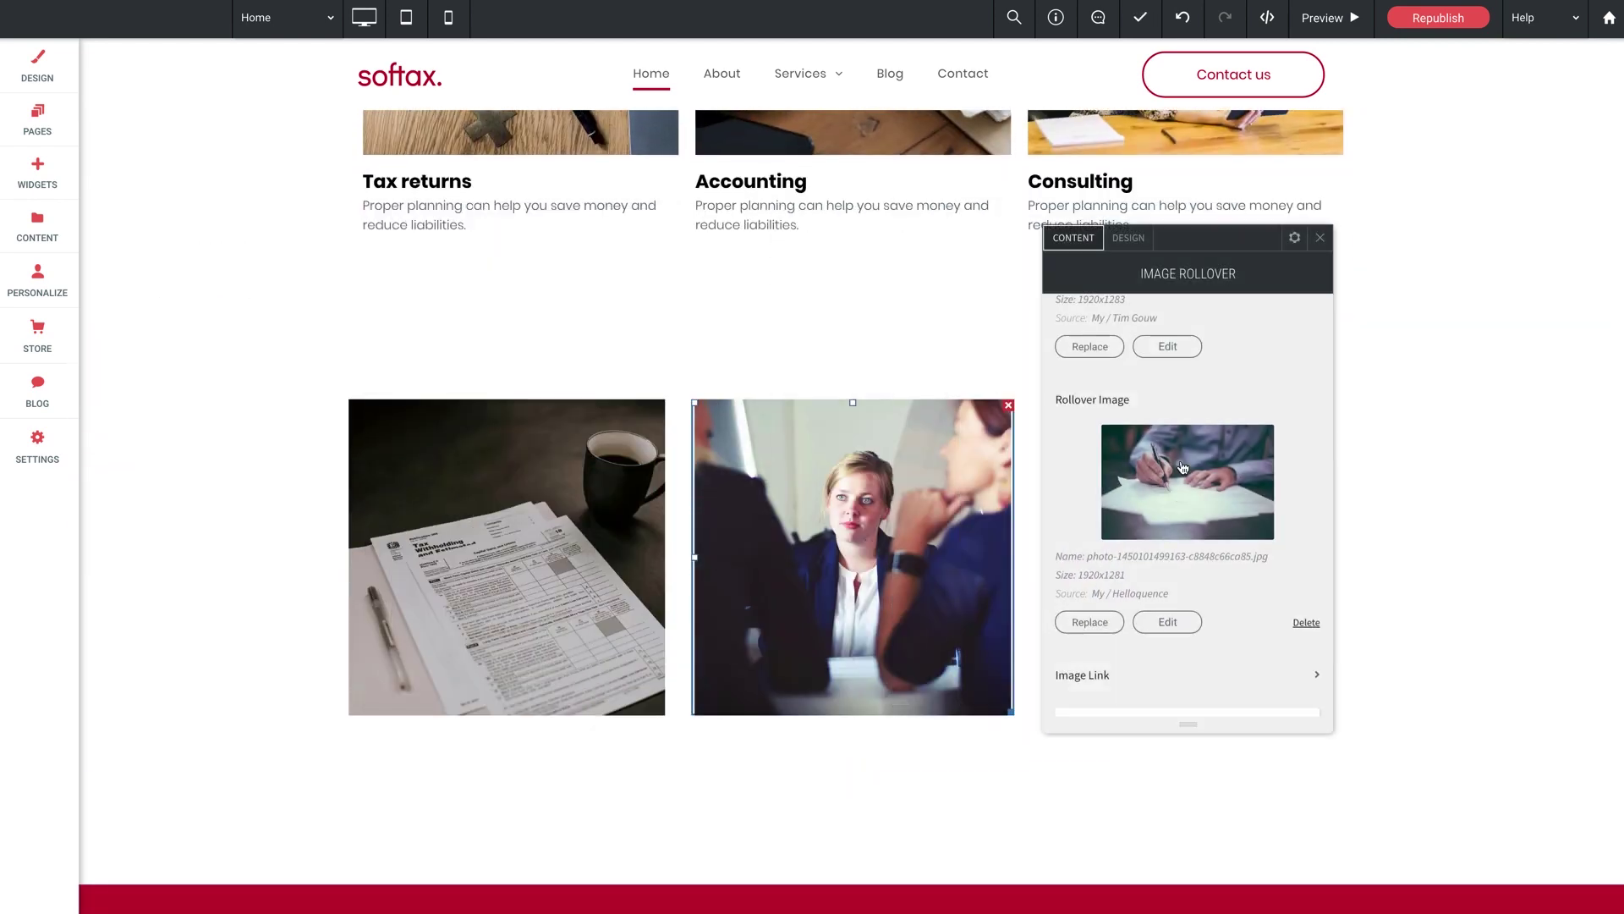
pyautogui.click(1200, 582)
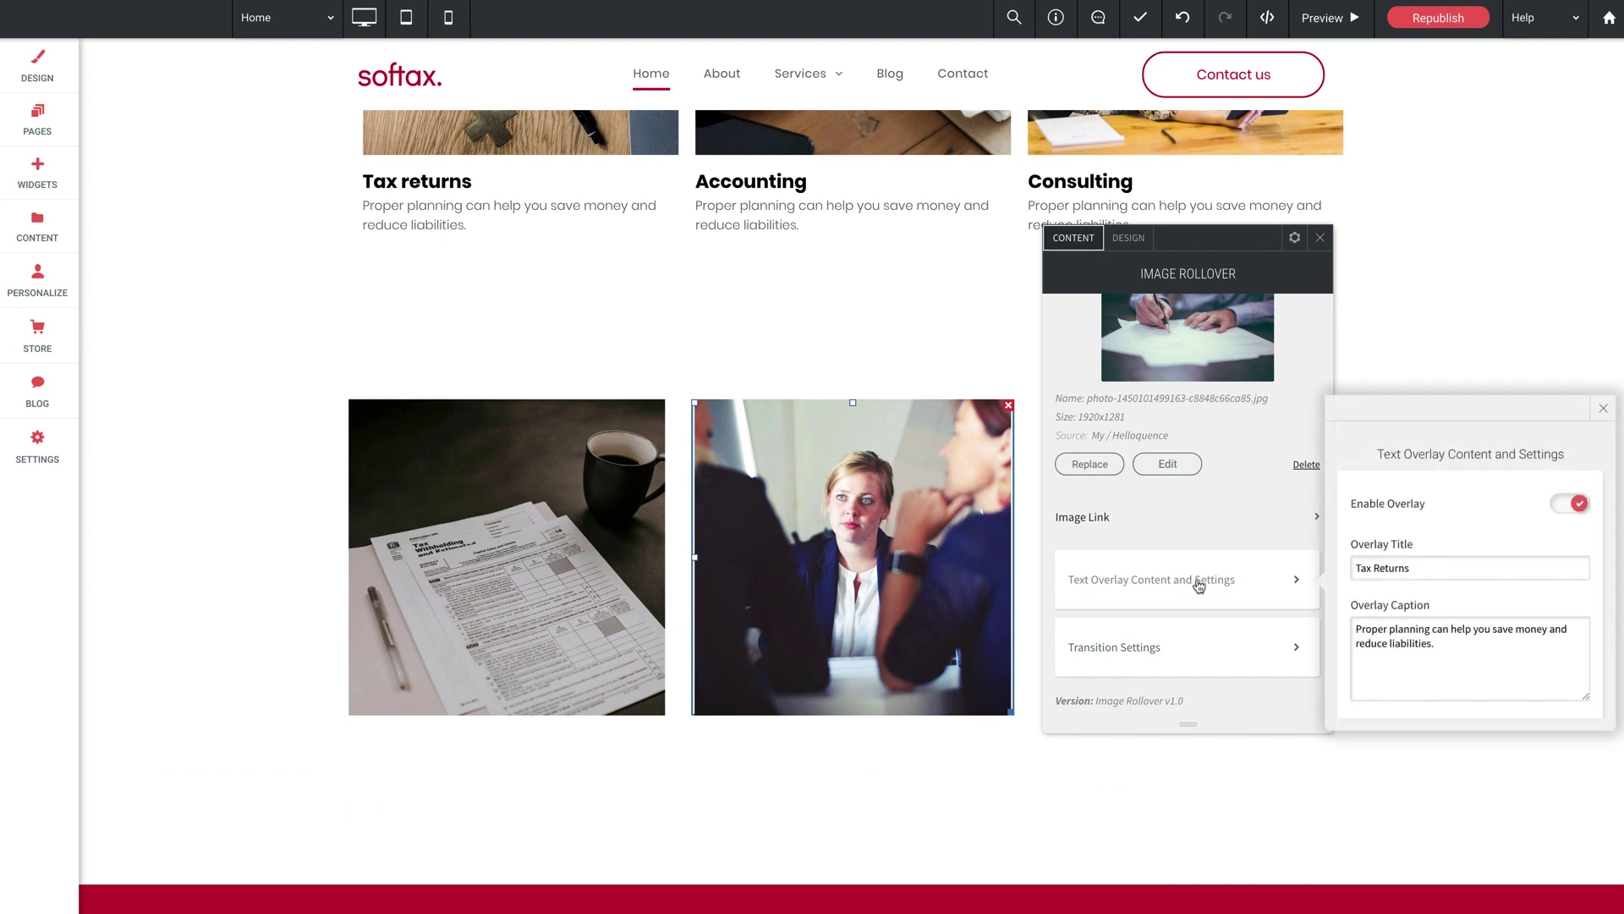
pyautogui.tripleClick(1391, 640)
pyautogui.press('Right')
pyautogui.moveTo(1415, 570); pyautogui.dragTo(1343, 568)
pyautogui.write('Accounting')
pyautogui.click(1603, 408)
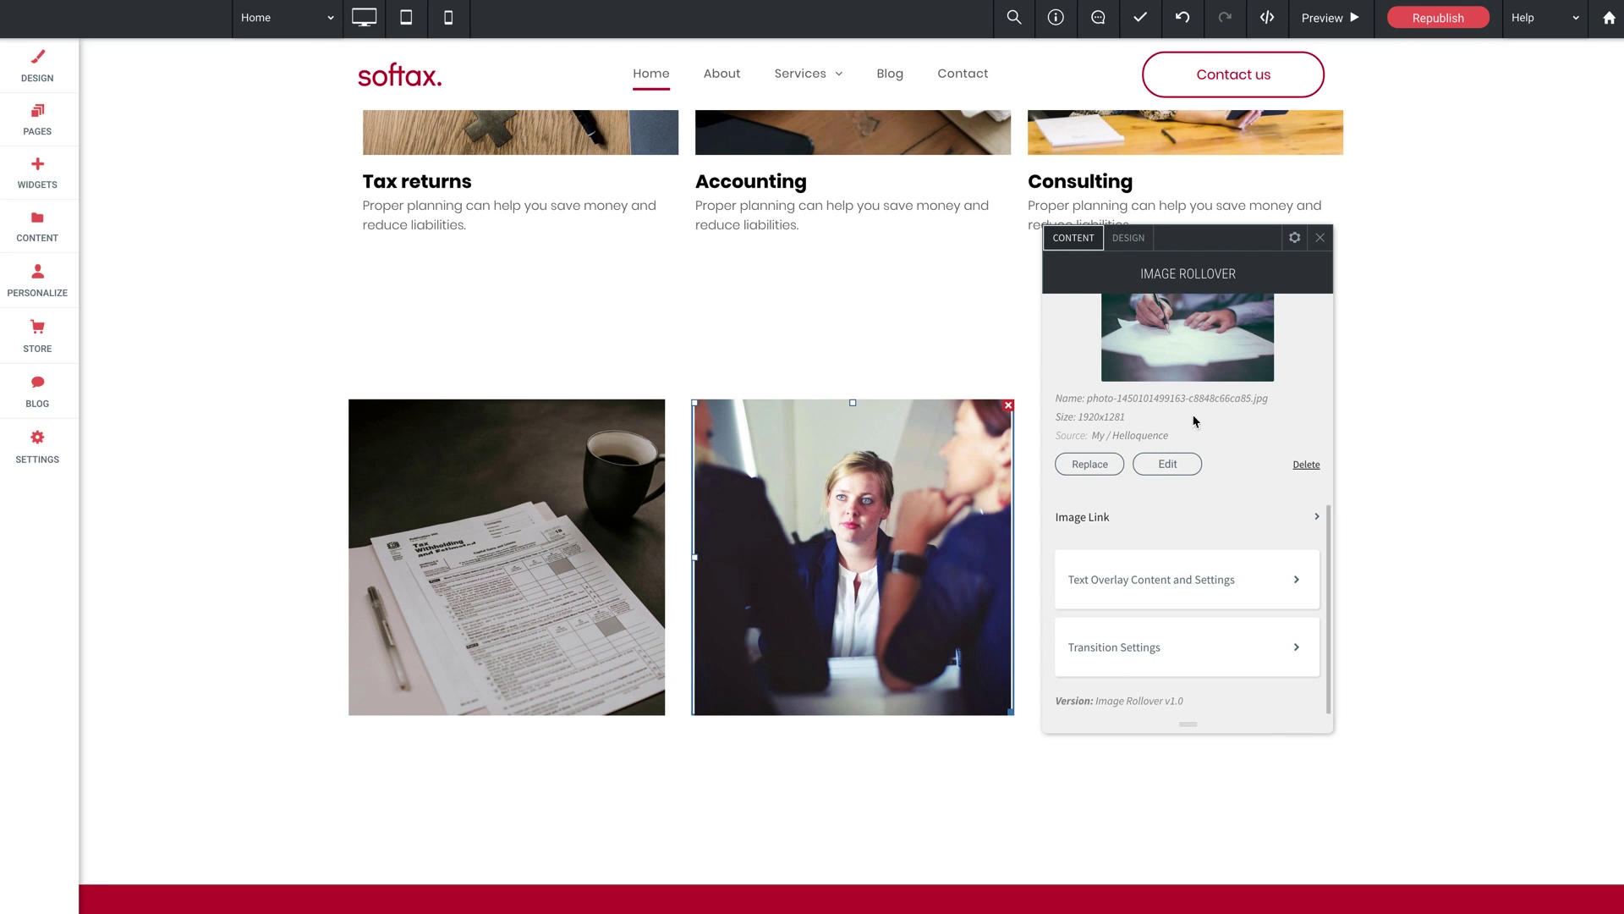
# Review the available image link types and the transition speed setting of the middle Image Rollover widget
pyautogui.scroll(2, 1099, 421)
pyautogui.scroll(-2, 1196, 423)
pyautogui.click(1091, 518)
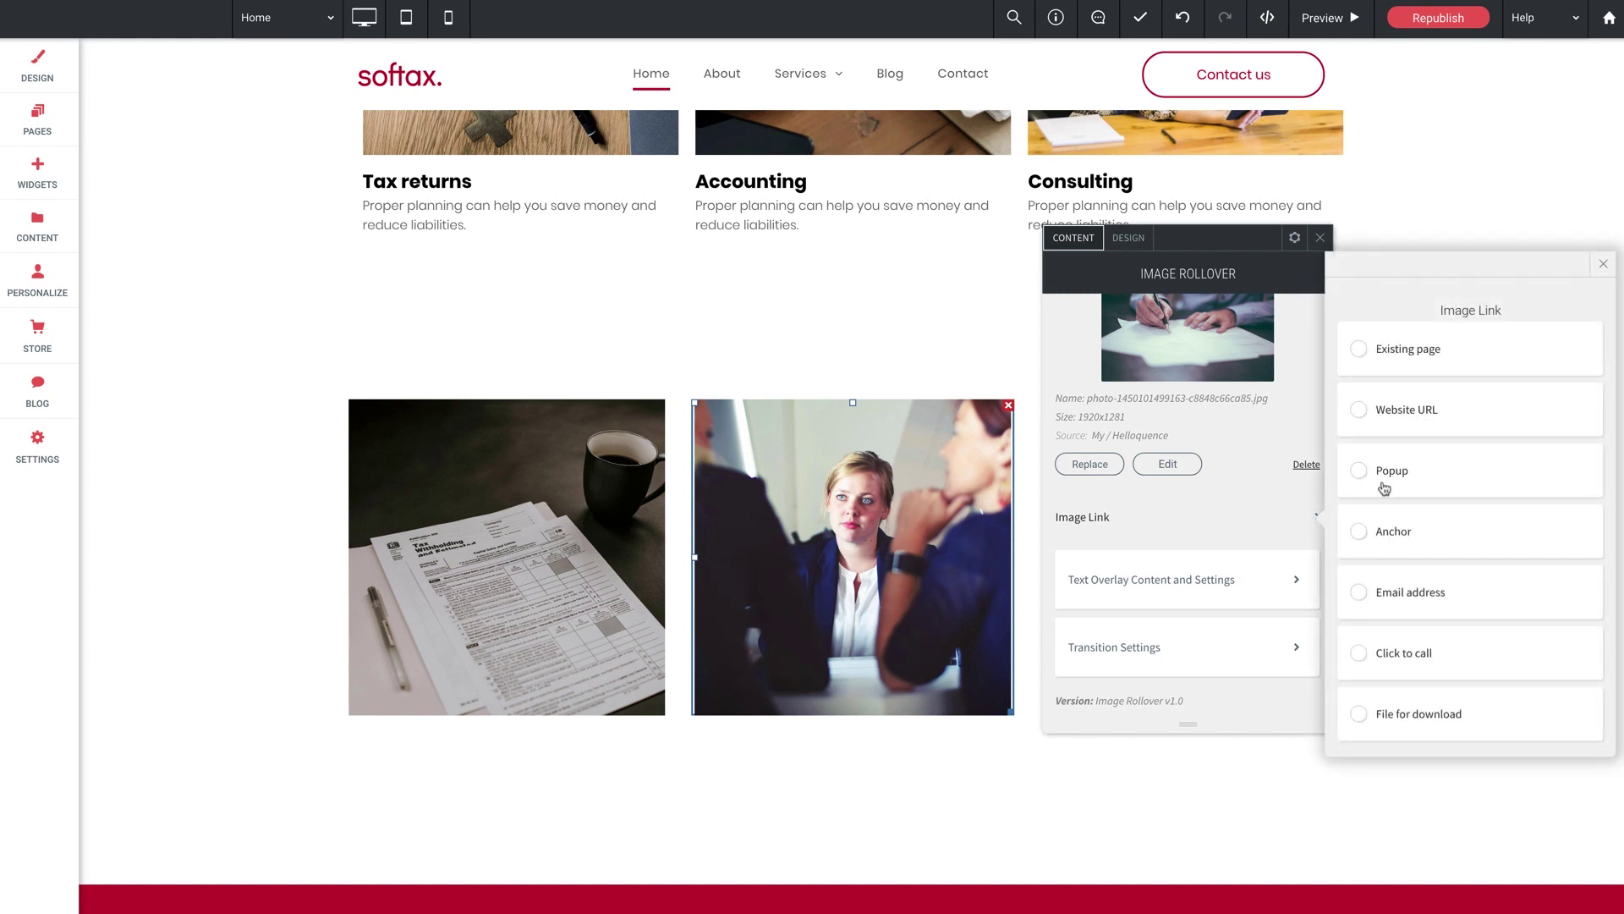
pyautogui.click(1603, 264)
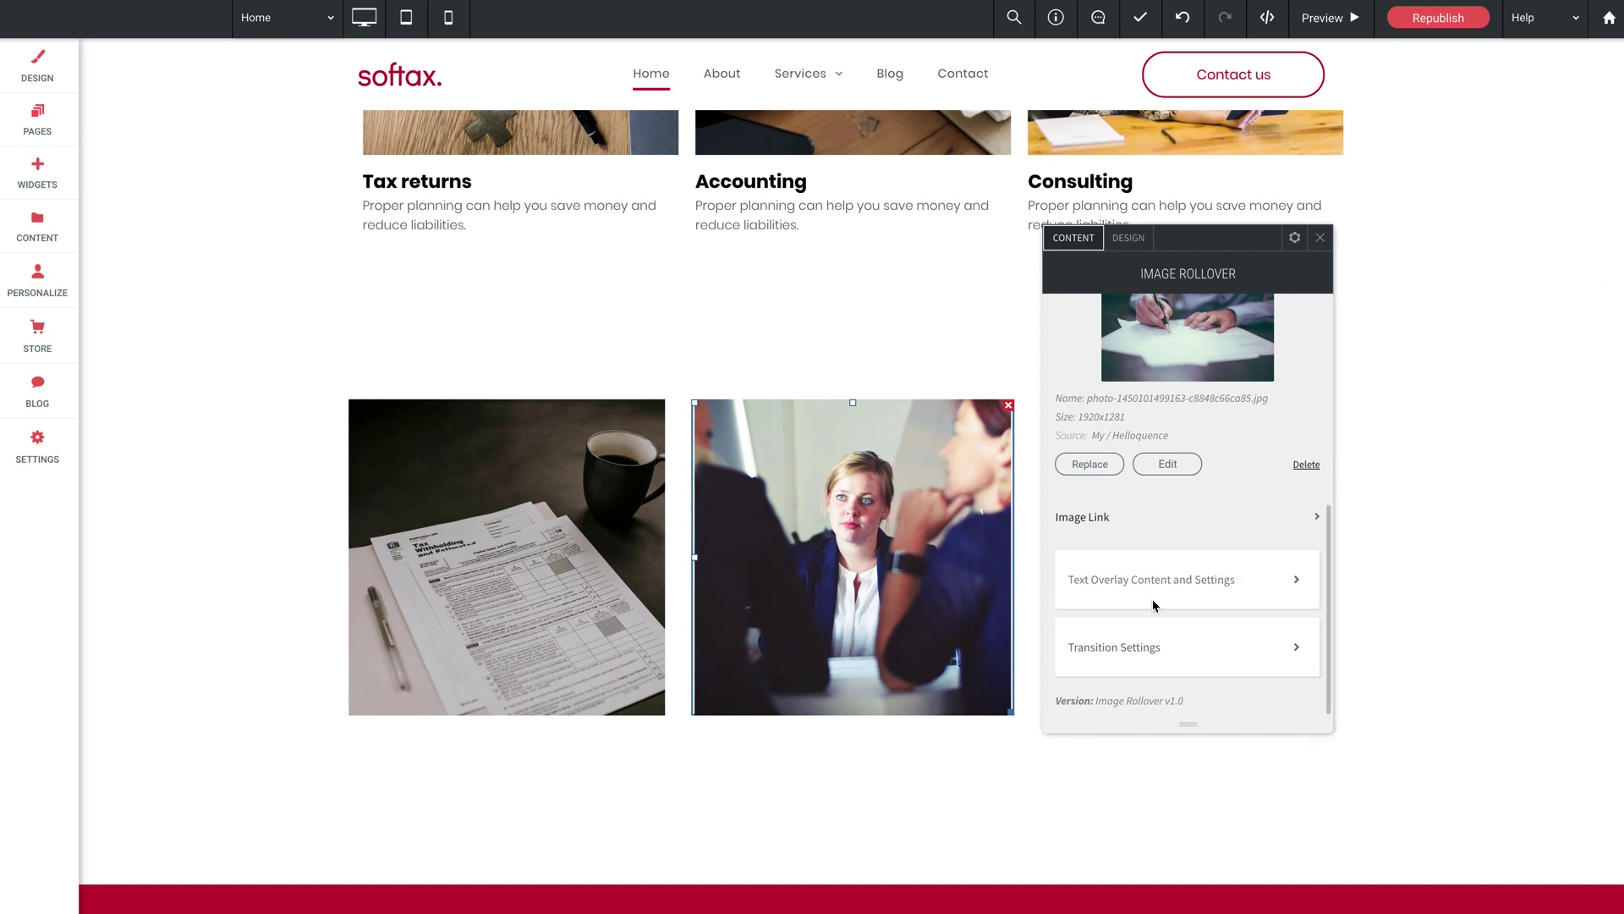
pyautogui.click(1208, 651)
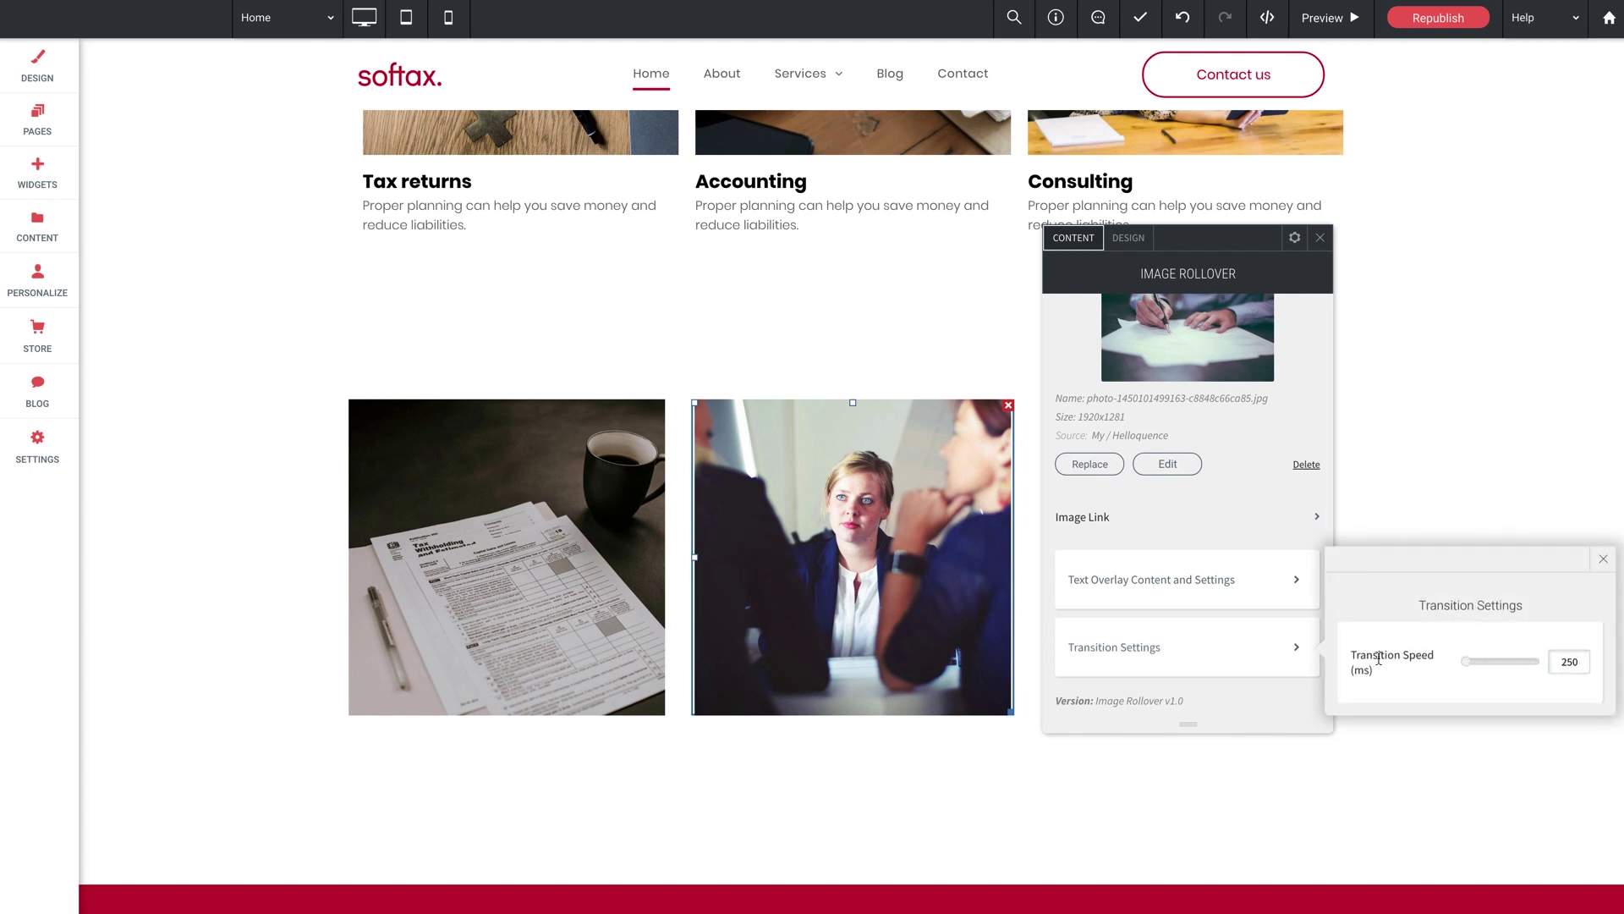
pyautogui.click(1603, 559)
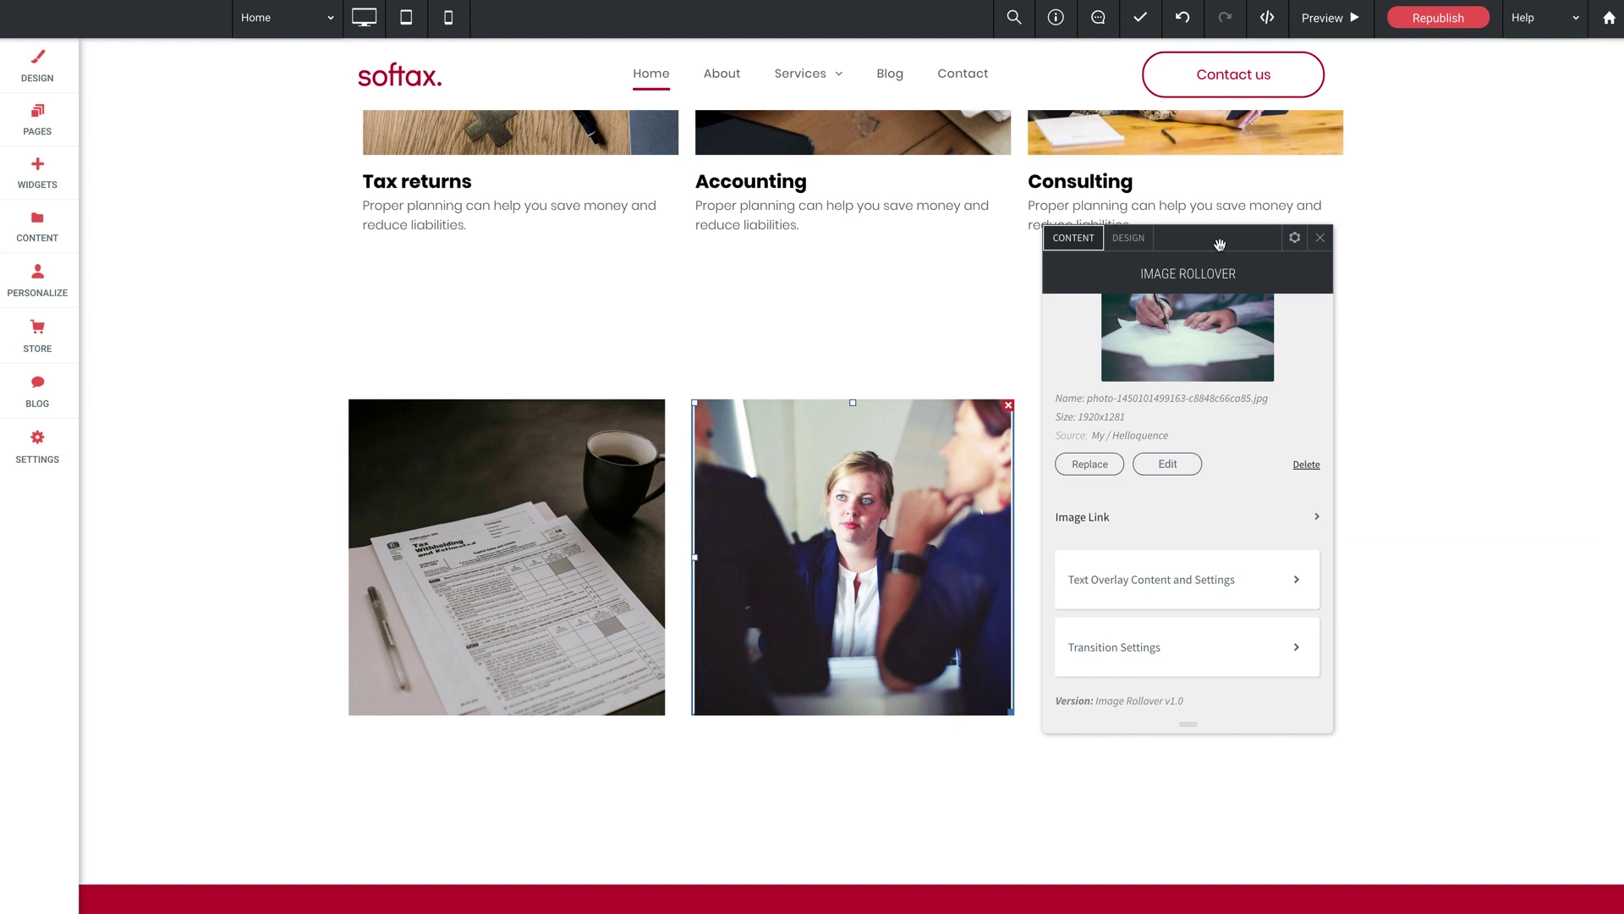
# Examine the dimension, border and rounded corner options in the middle widget's container design settings
pyautogui.click(1125, 240)
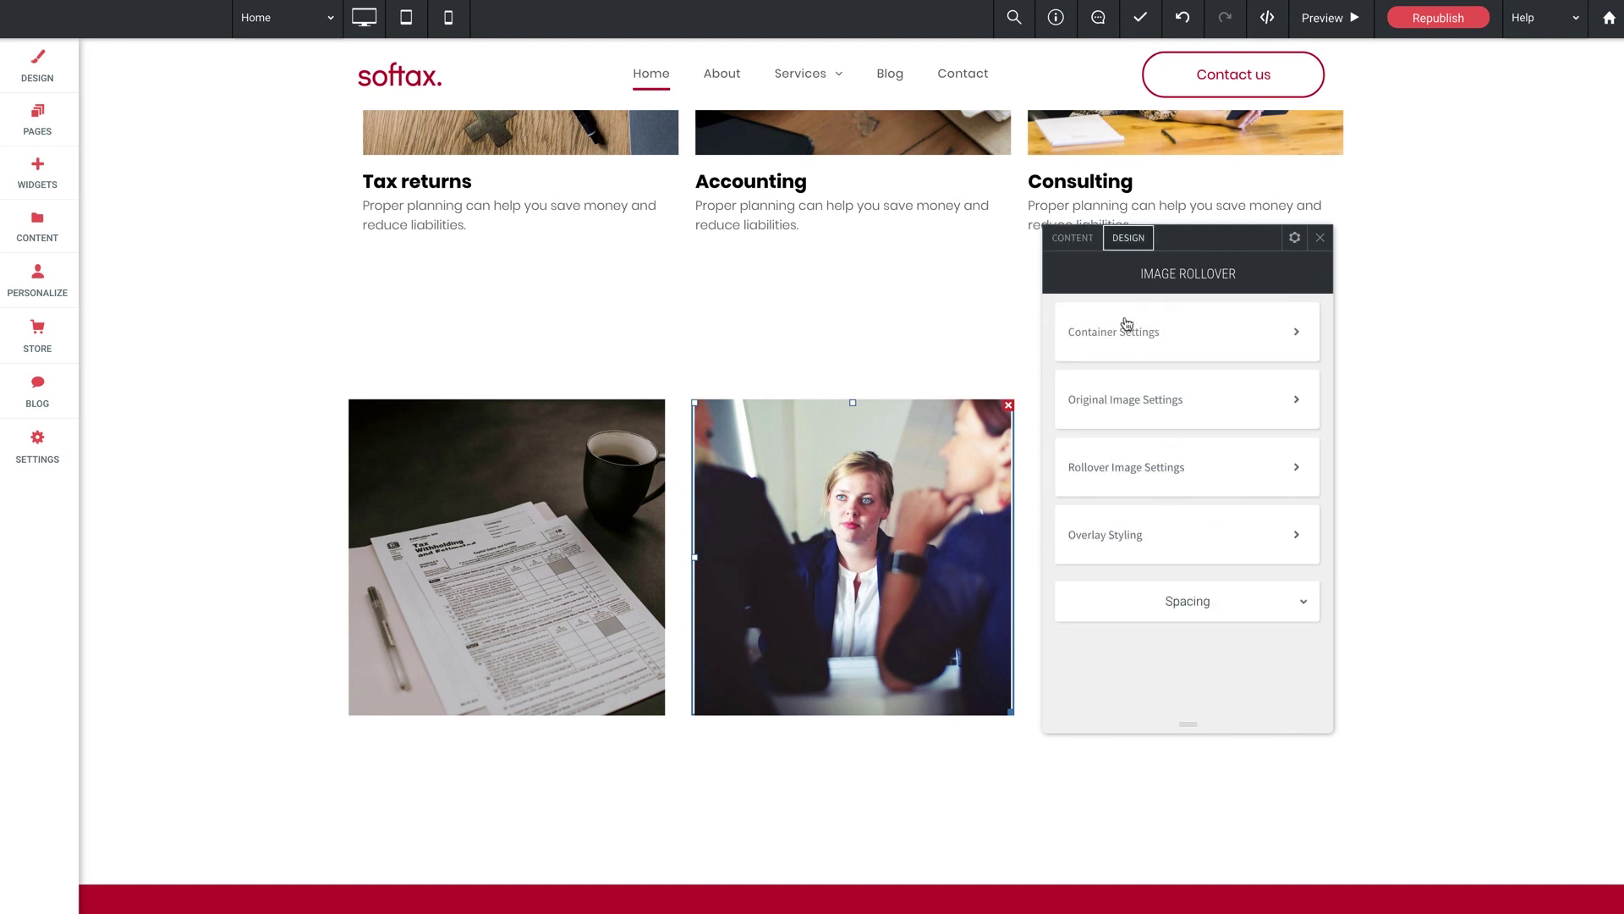
pyautogui.click(1105, 337)
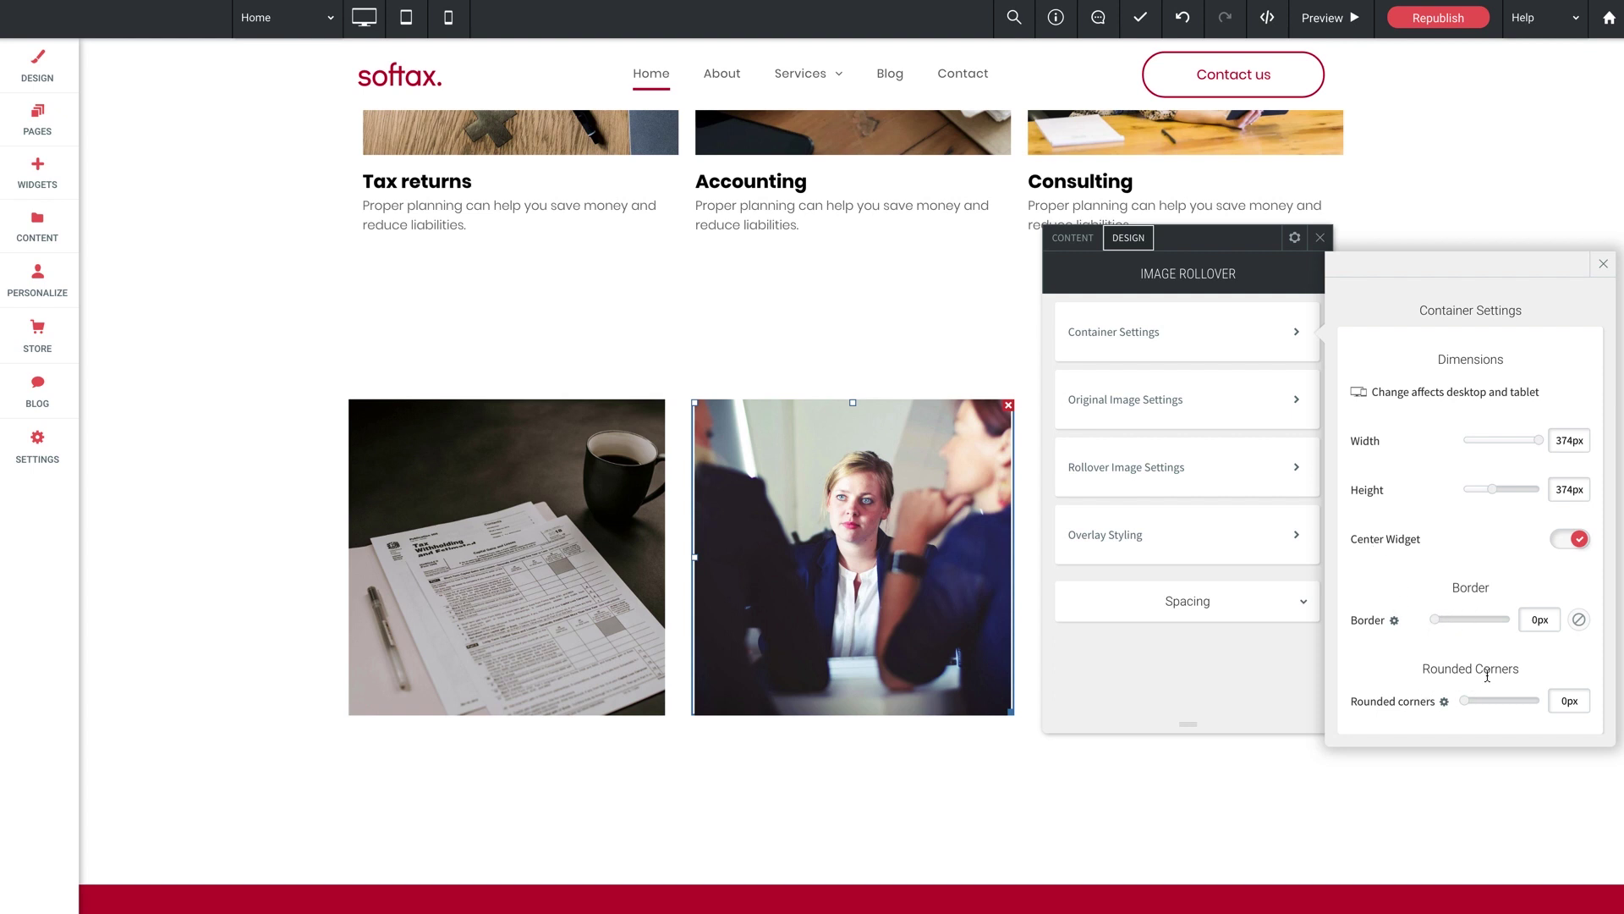
pyautogui.click(1156, 409)
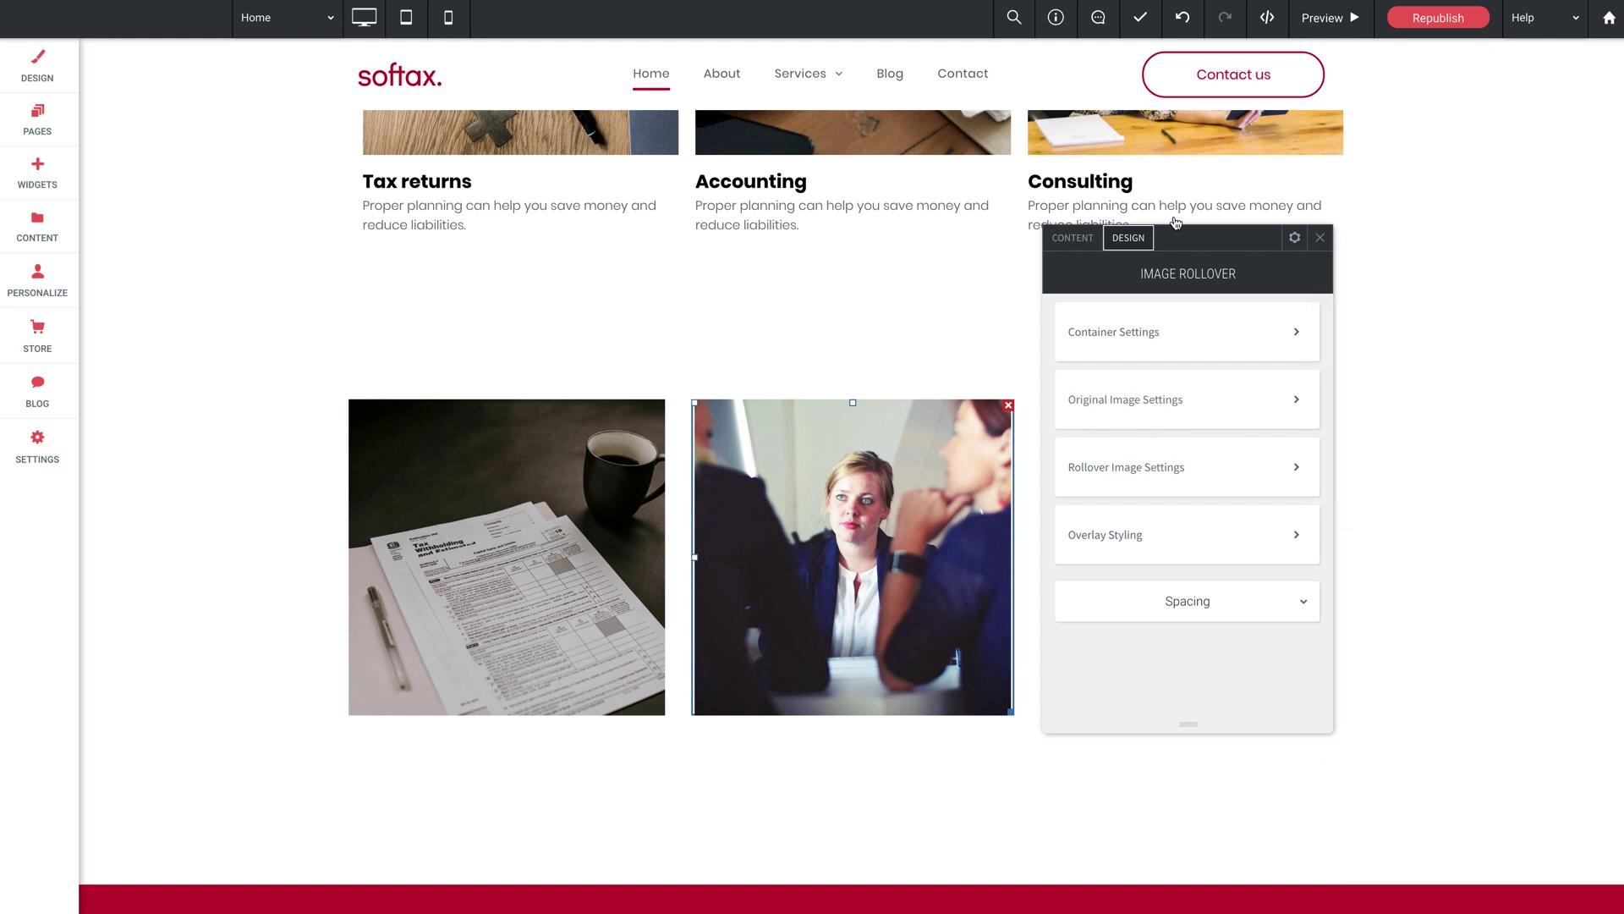
# Examine the image fitting and vertical position options for the middle widget's original image, keeping Fill, and close the widget's settings
pyautogui.moveTo(1180, 230); pyautogui.dragTo(1036, 221)
pyautogui.click(1000, 406)
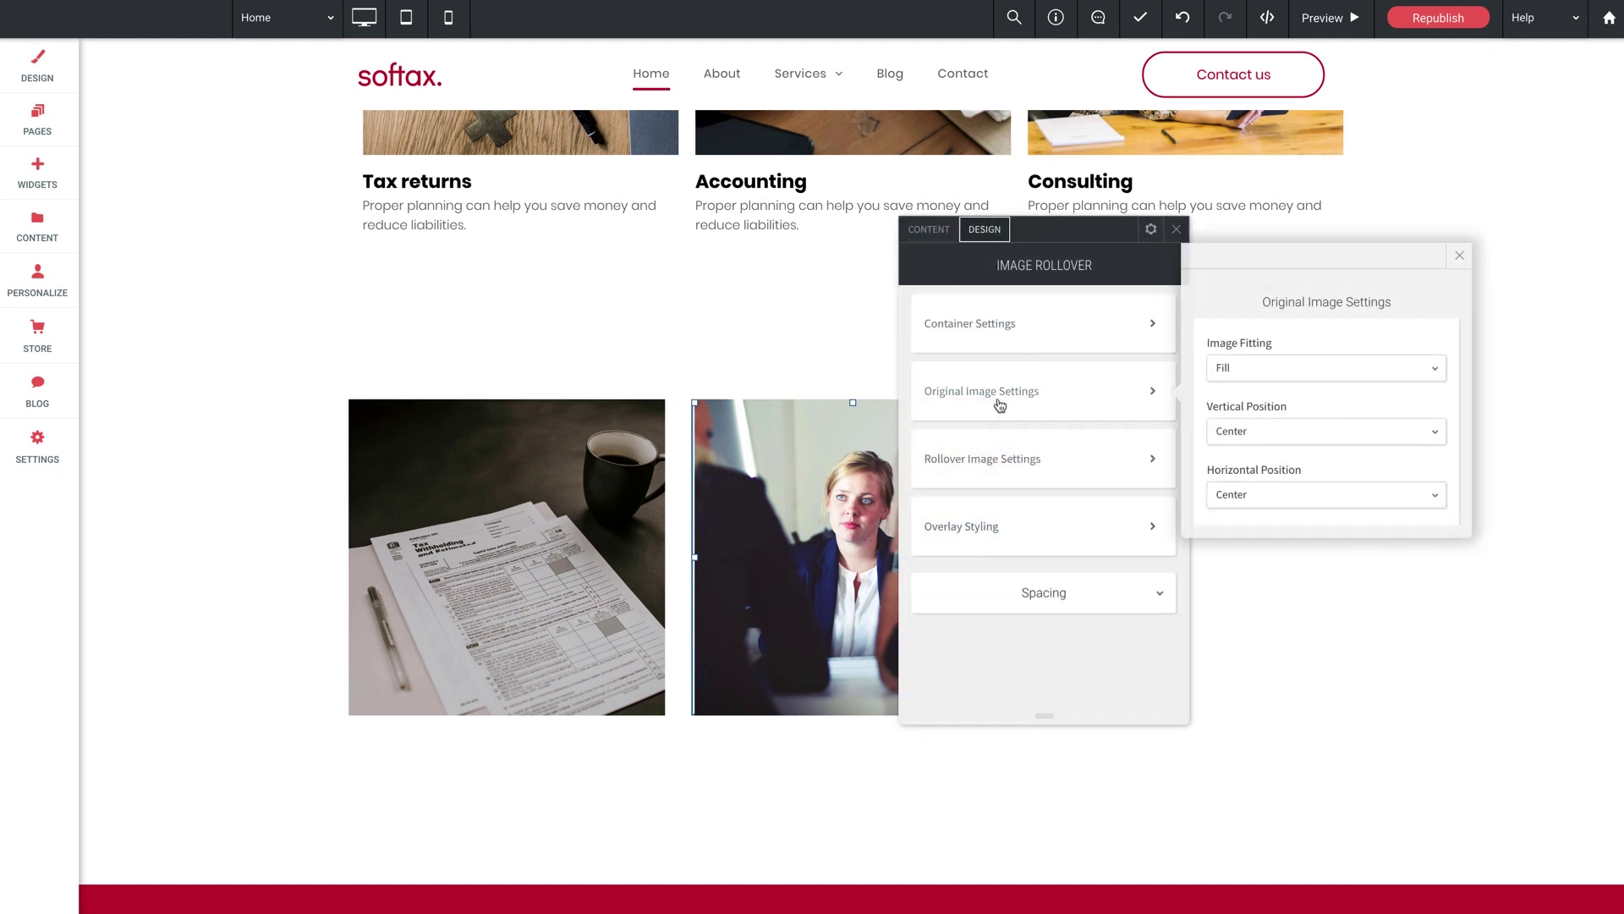
pyautogui.click(1269, 367)
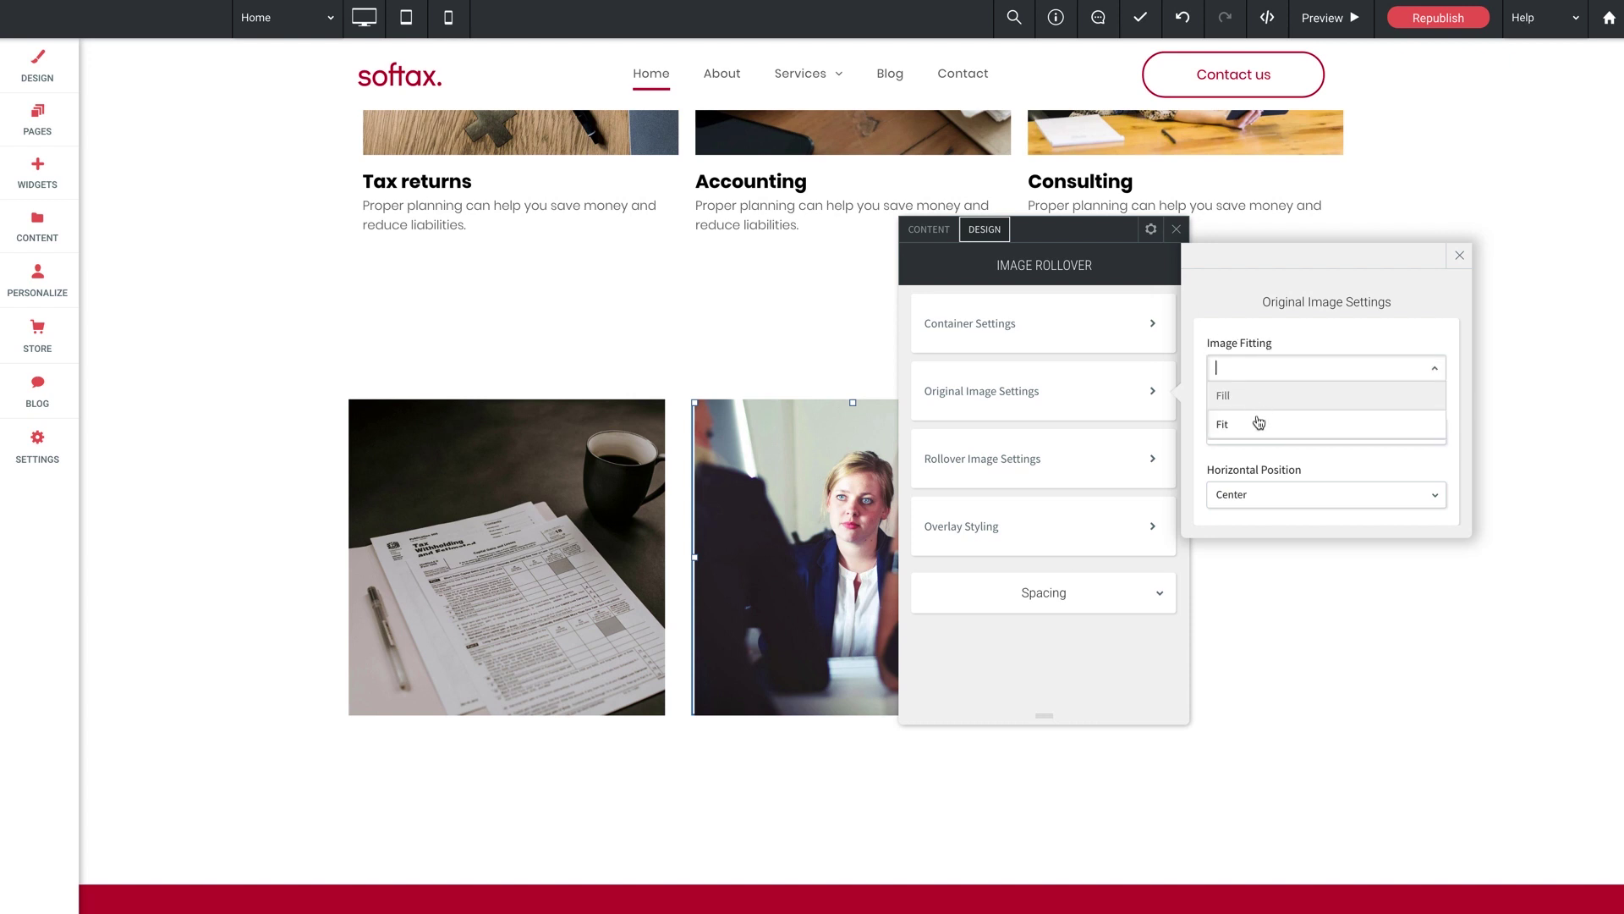
pyautogui.click(1256, 394)
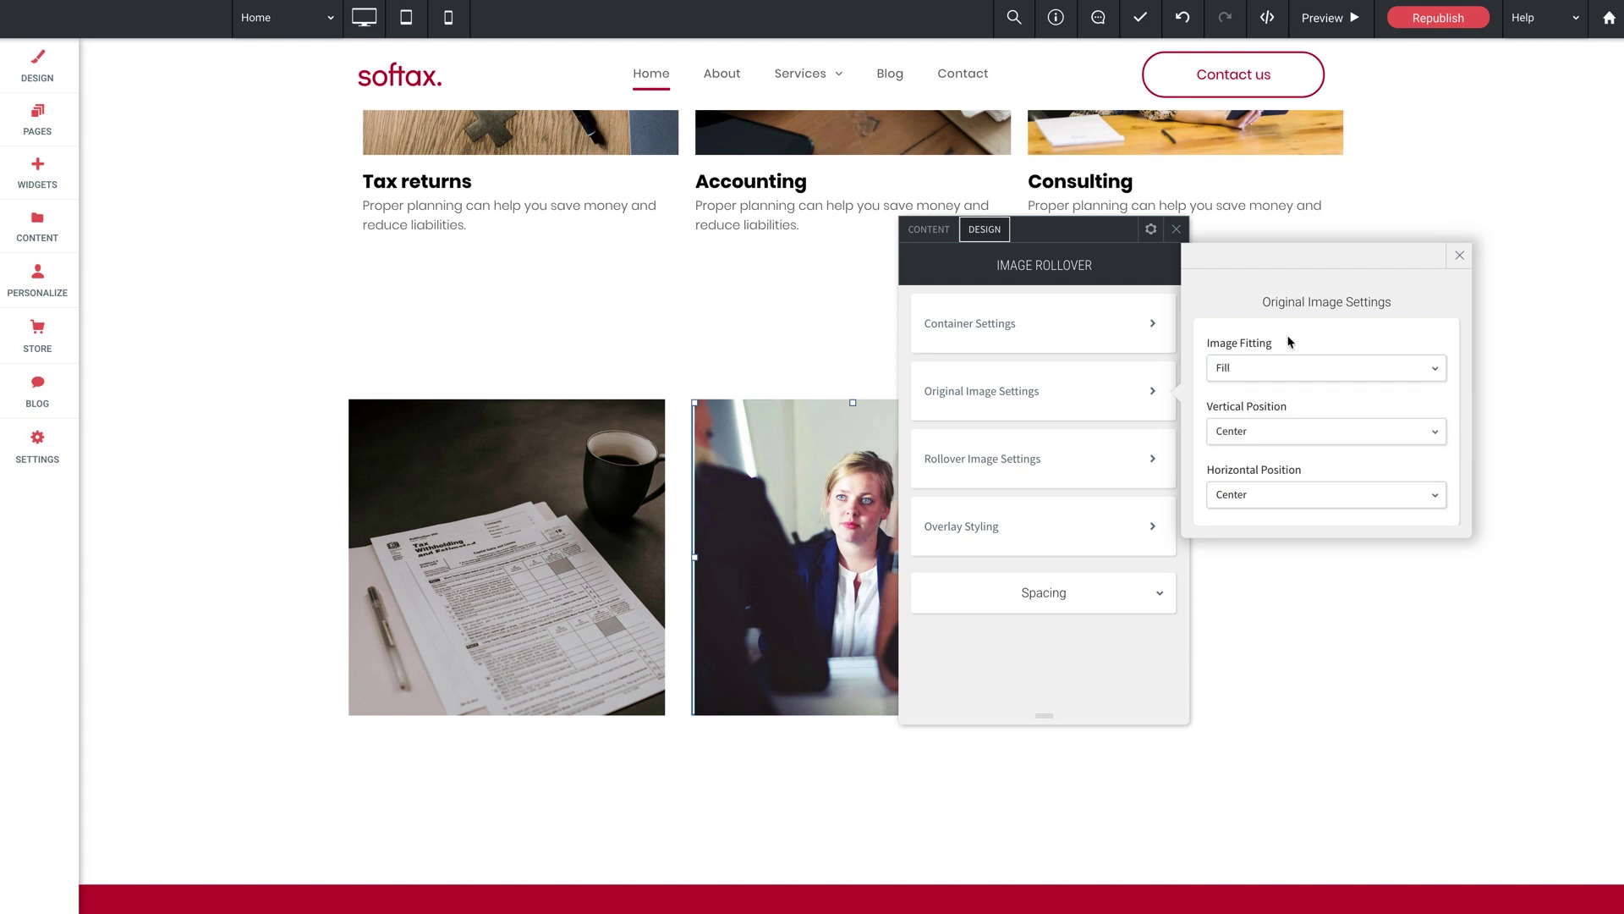
pyautogui.click(1284, 436)
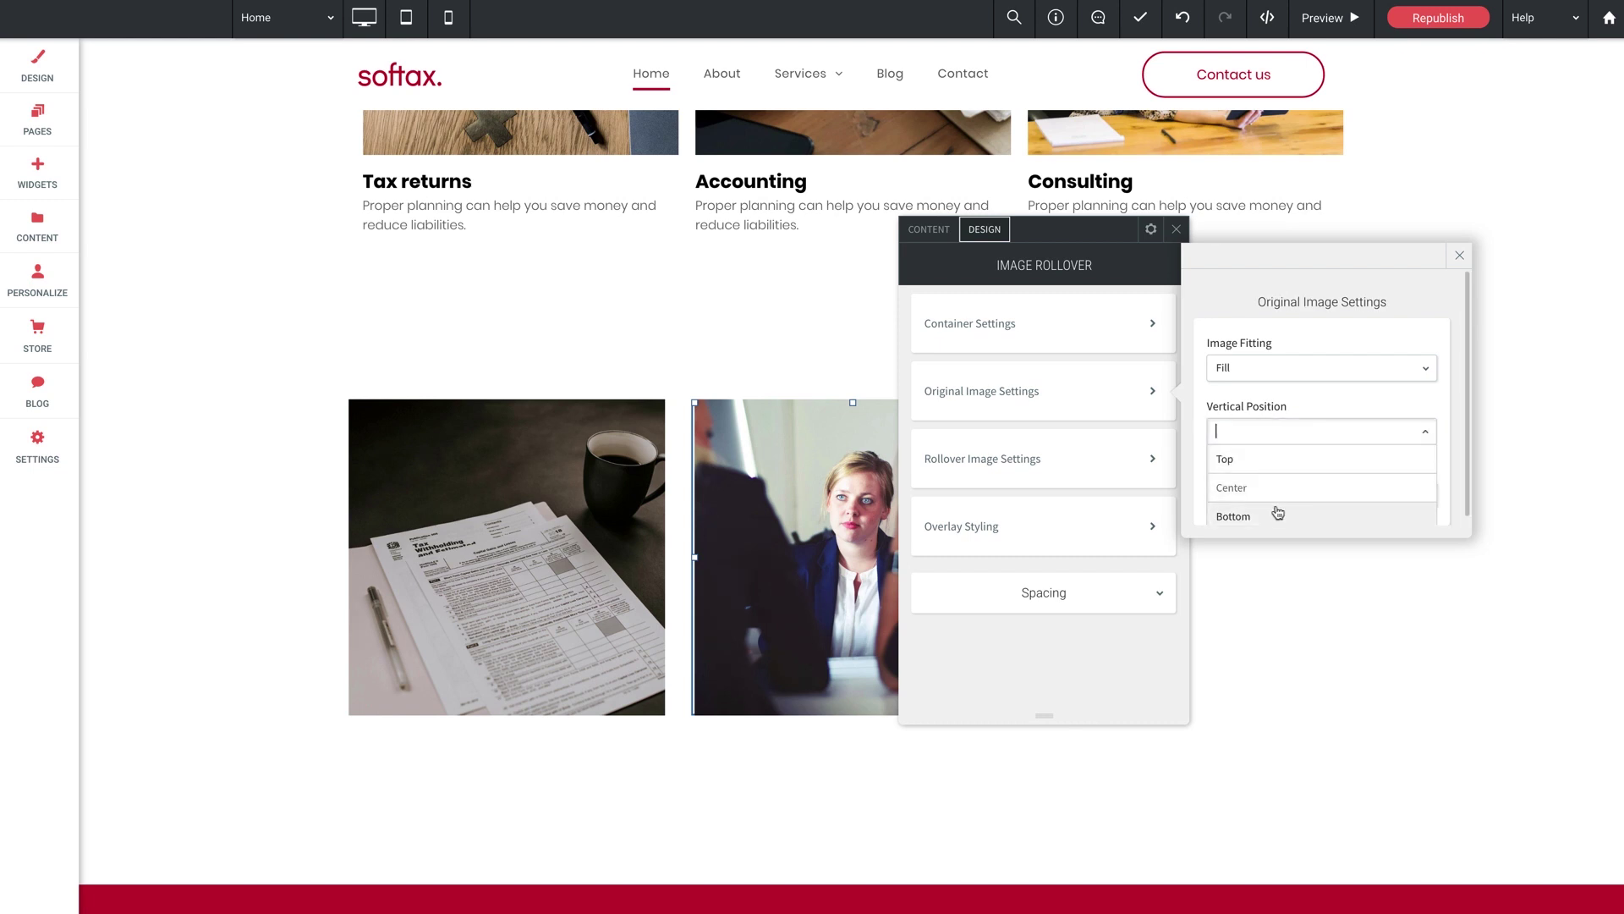
pyautogui.click(1428, 429)
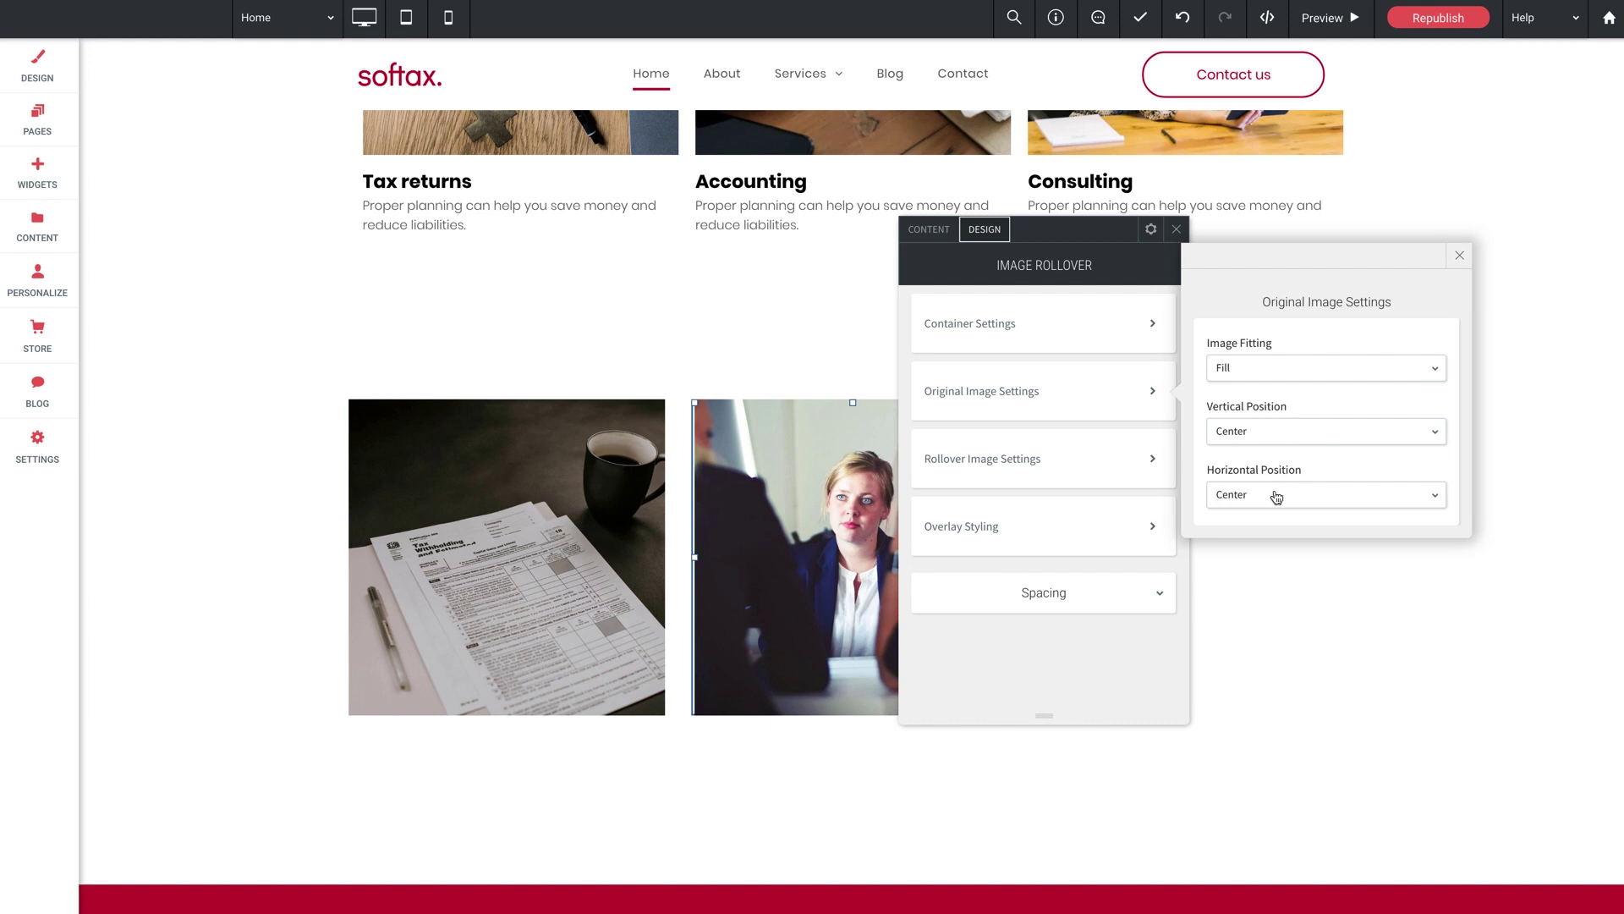
pyautogui.click(1459, 255)
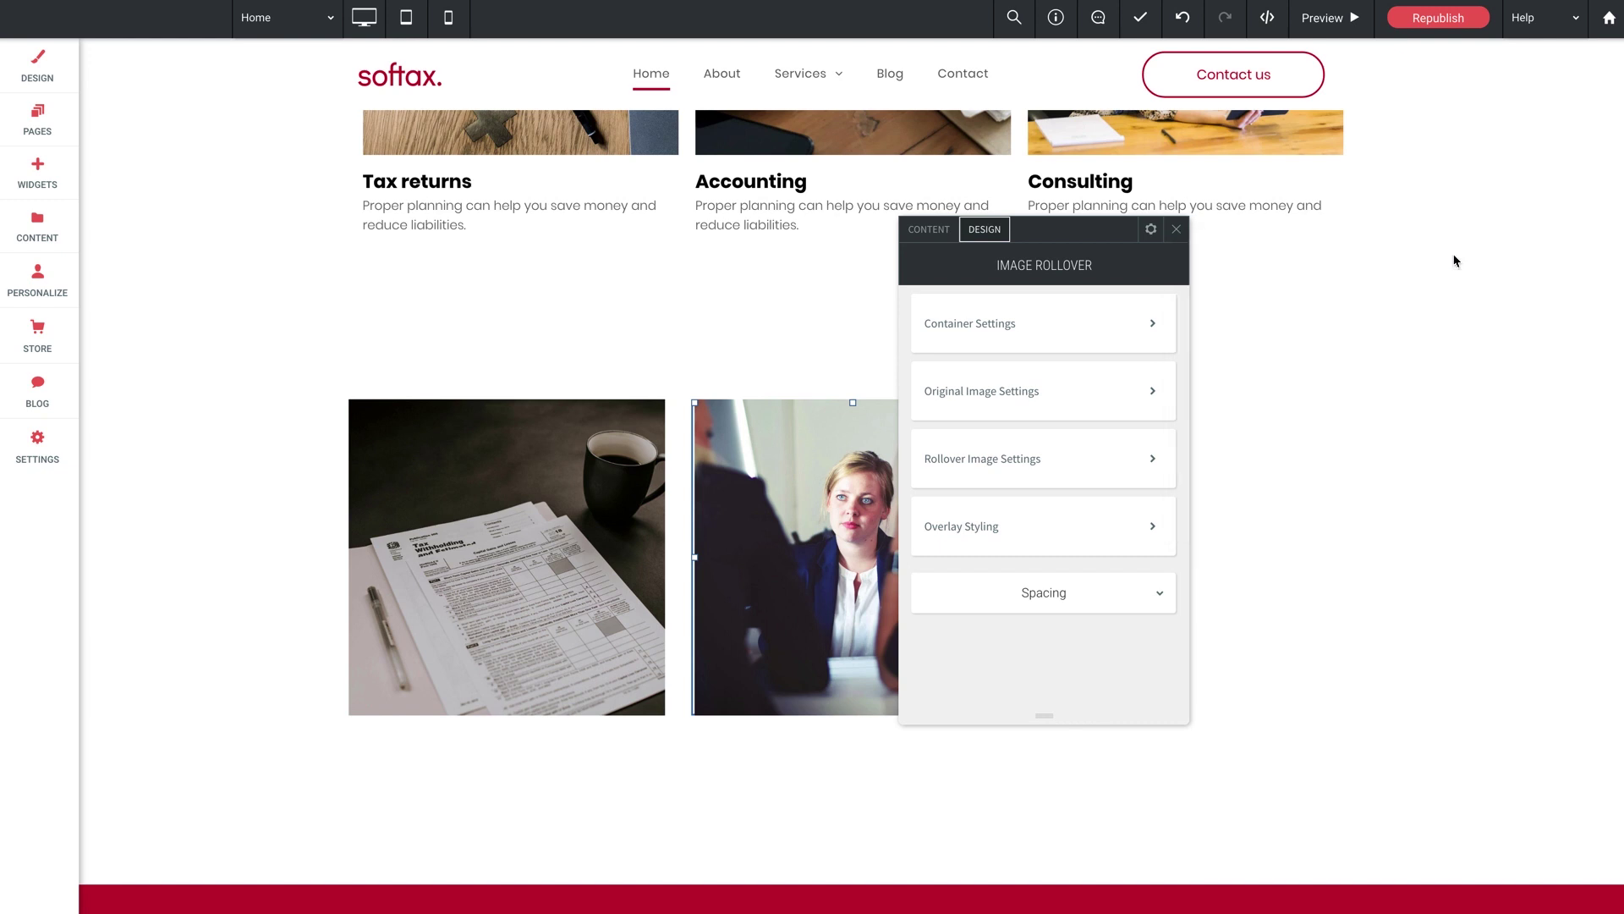
pyautogui.click(1177, 229)
pyautogui.scroll(-2, 1193, 364)
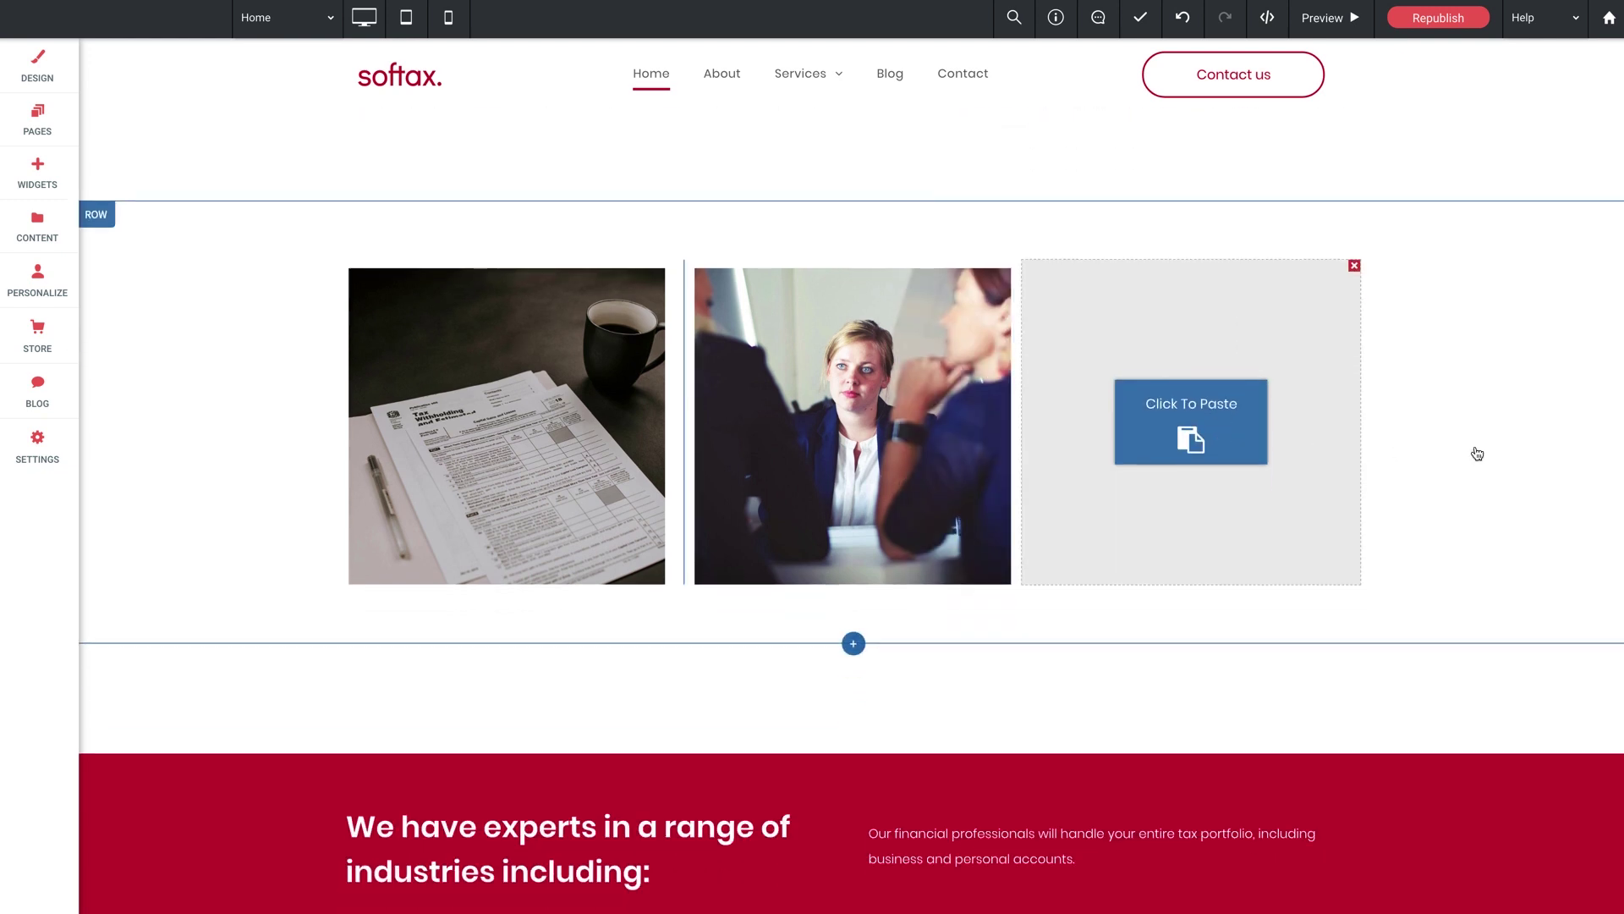